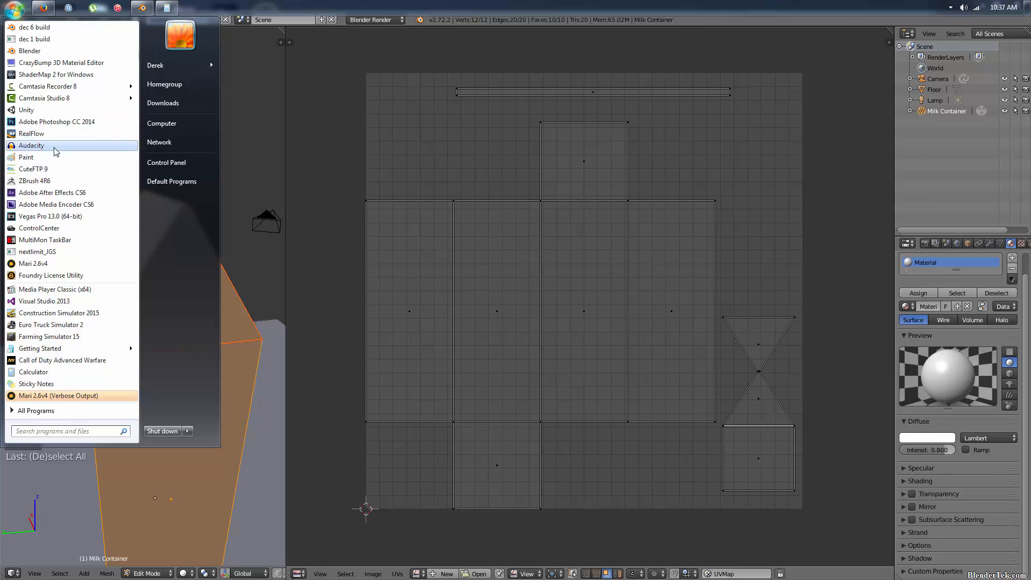
# - Switch to Paint and open the exported UV layout unwrap.png
pyautogui.click(52, 157)
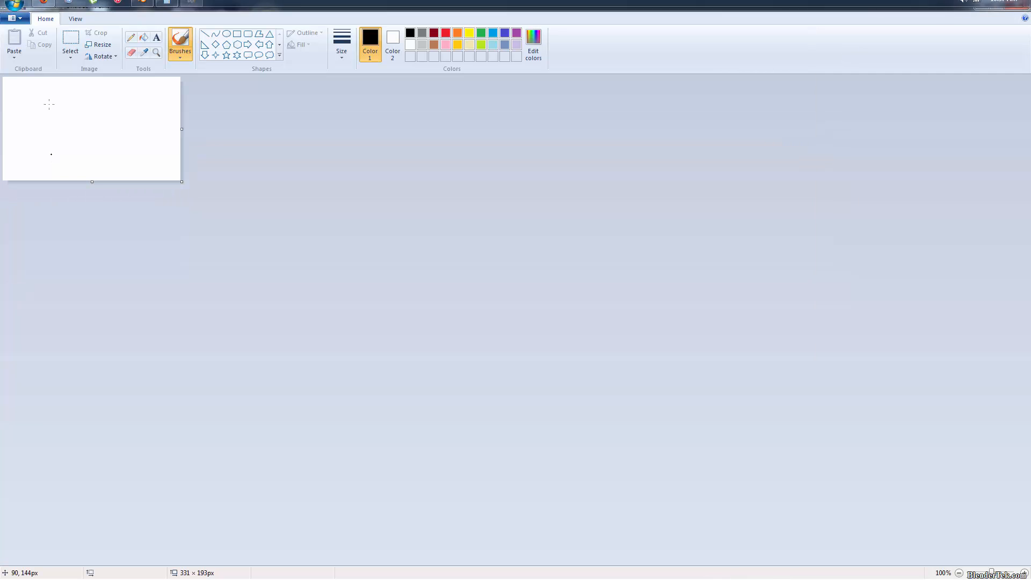
pyautogui.click(16, 18)
pyautogui.click(32, 60)
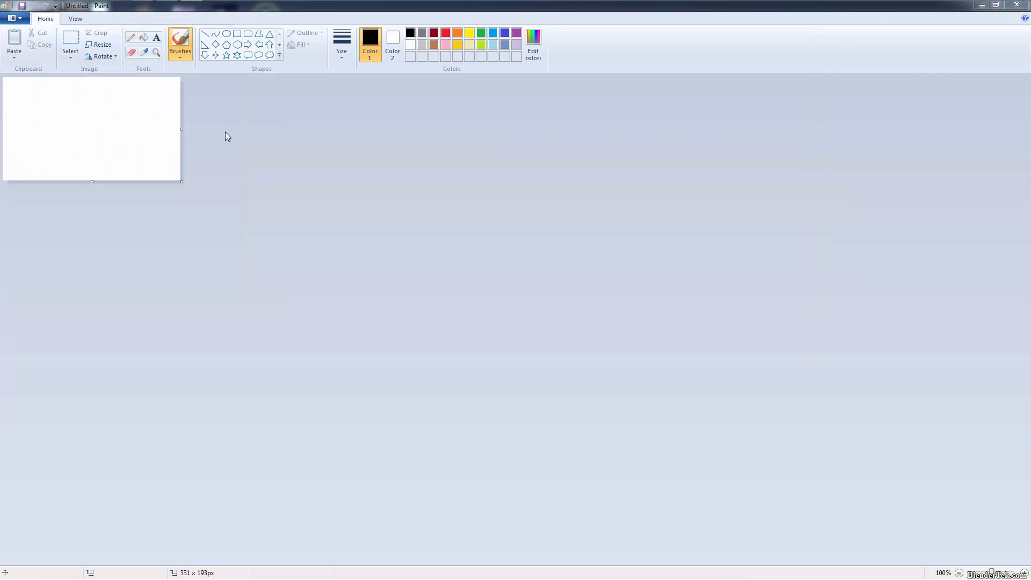
pyautogui.doubleClick(127, 102)
pyautogui.scroll(-2, 583, 253)
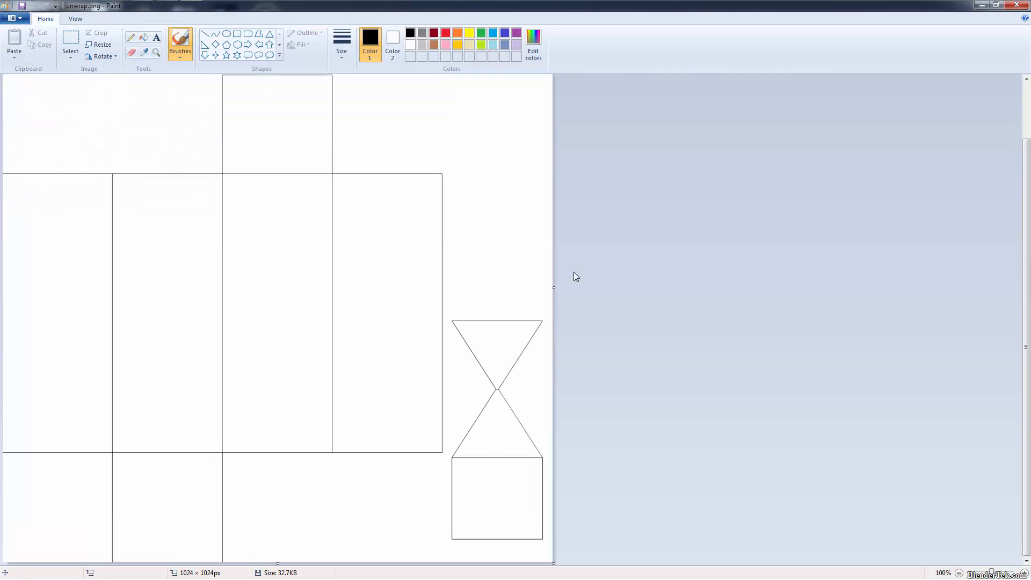
pyautogui.scroll(2, 560, 404)
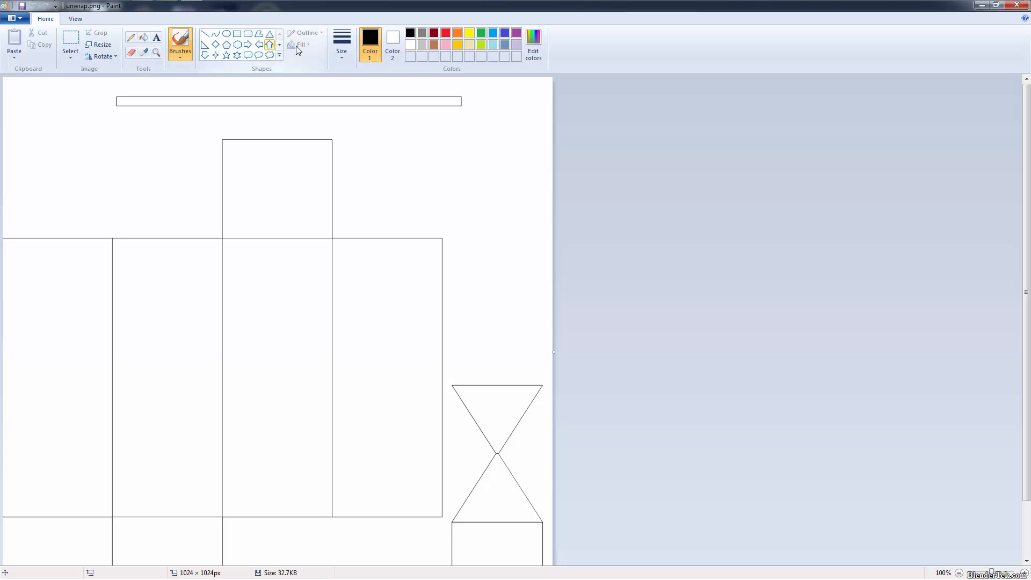
# - Scribble a black brush stroke across the UV layout, undo it, and close Paint
pyautogui.moveTo(253, 316)
pyautogui.mouseDown()
pyautogui.moveTo(266, 430)
pyautogui.moveTo(350, 437)
pyautogui.moveTo(349, 501)
pyautogui.moveTo(446, 456)
pyautogui.moveTo(235, 511)
pyautogui.mouseUp()
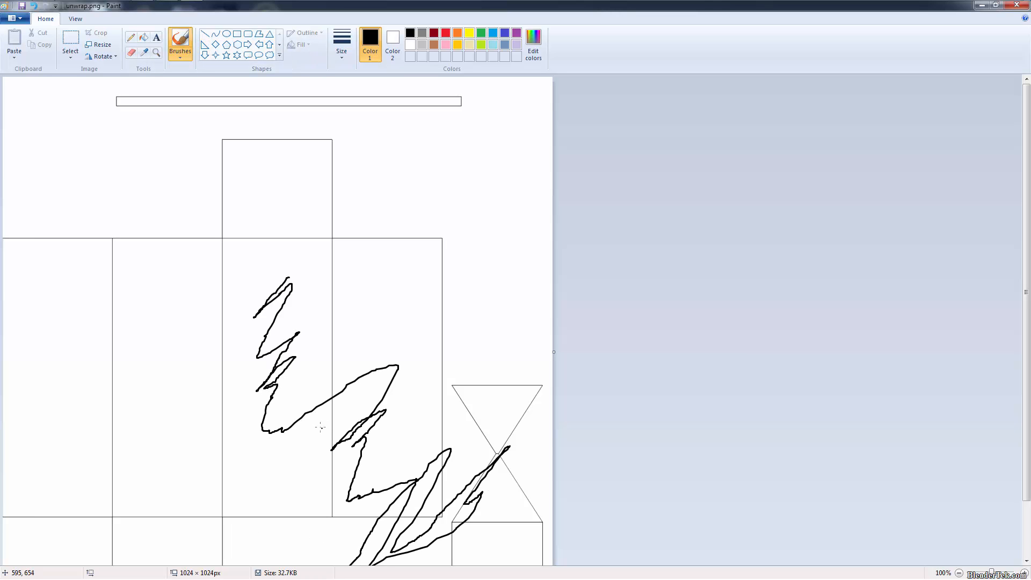
pyautogui.hotkey('ctrl', 'z')
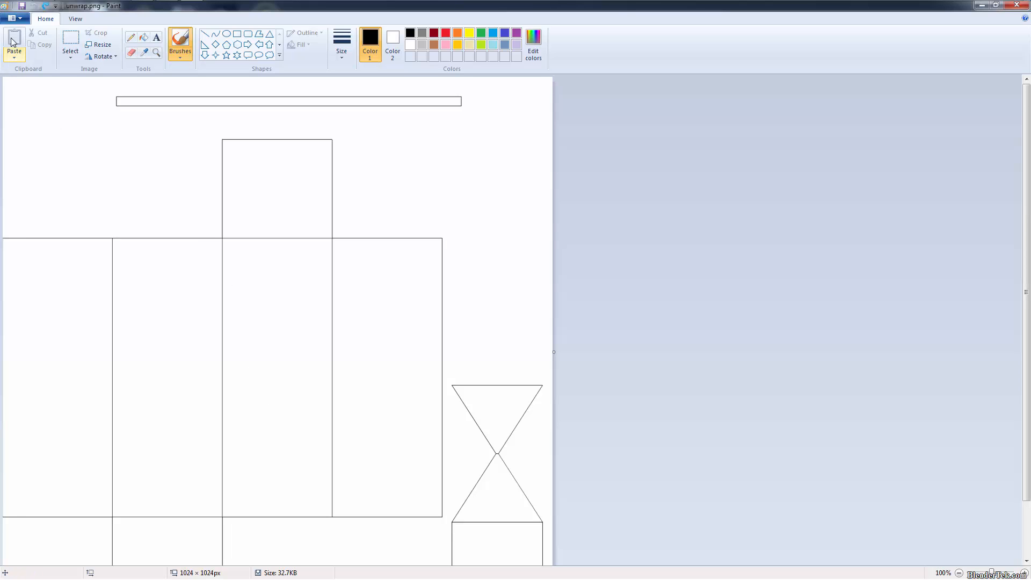
pyautogui.click(1017, 5)
pyautogui.click(537, 301)
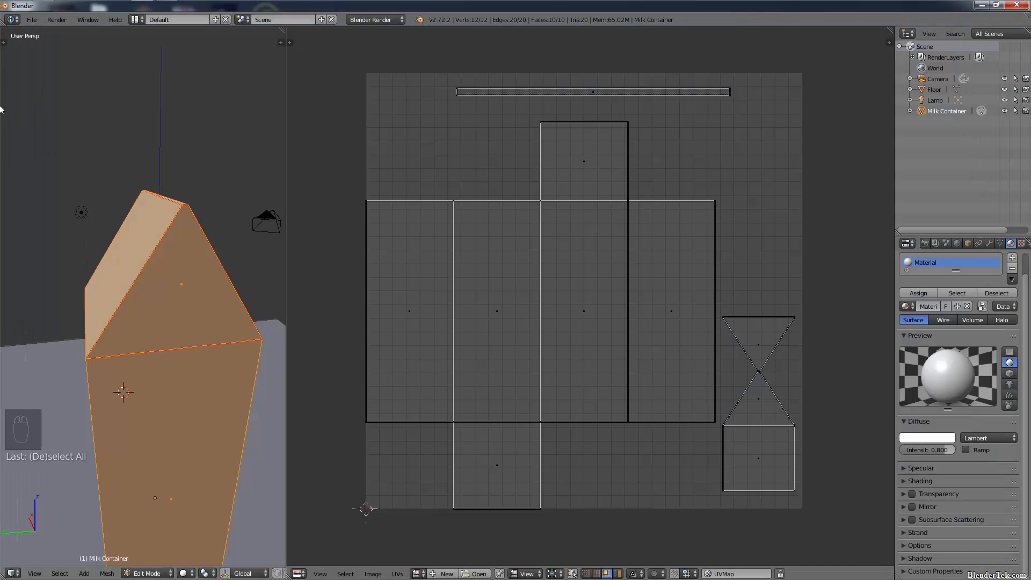
# - Switch to Adobe Photoshop CC 2014, open unwrap.png from the milk container folder and enlarge it to 100%
pyautogui.click(13, 8)
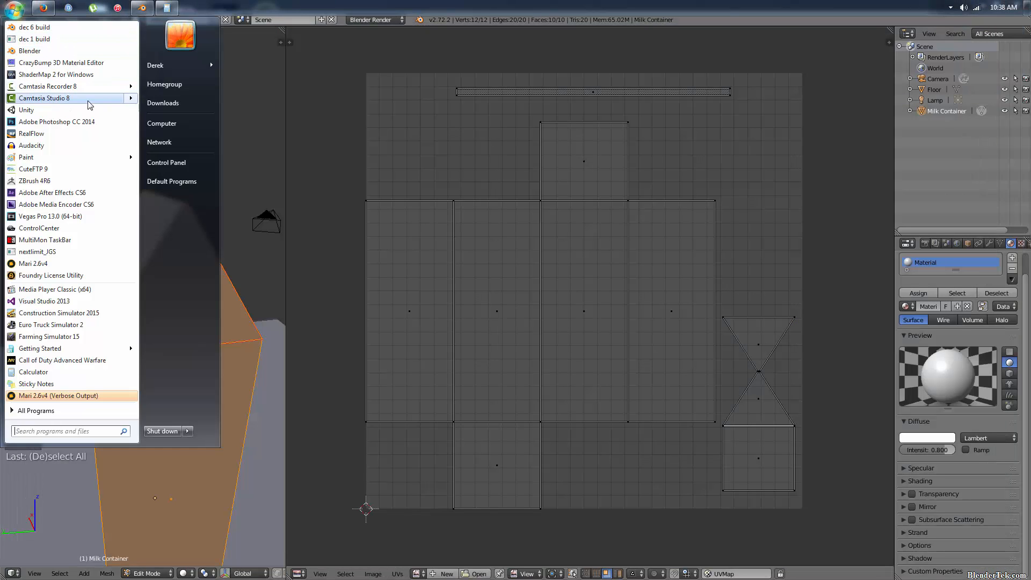
pyautogui.click(85, 123)
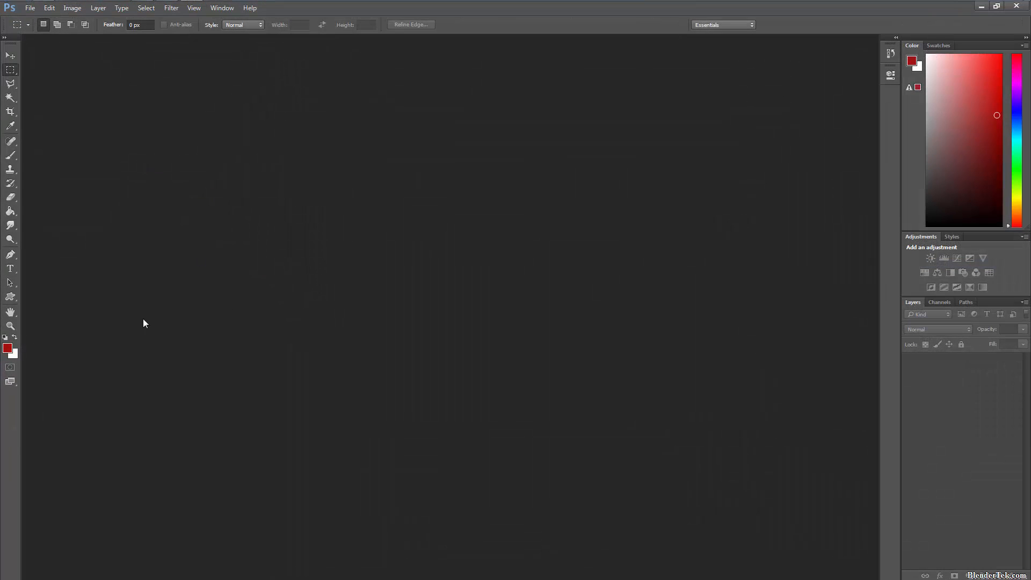
pyautogui.click(30, 7)
pyautogui.click(32, 30)
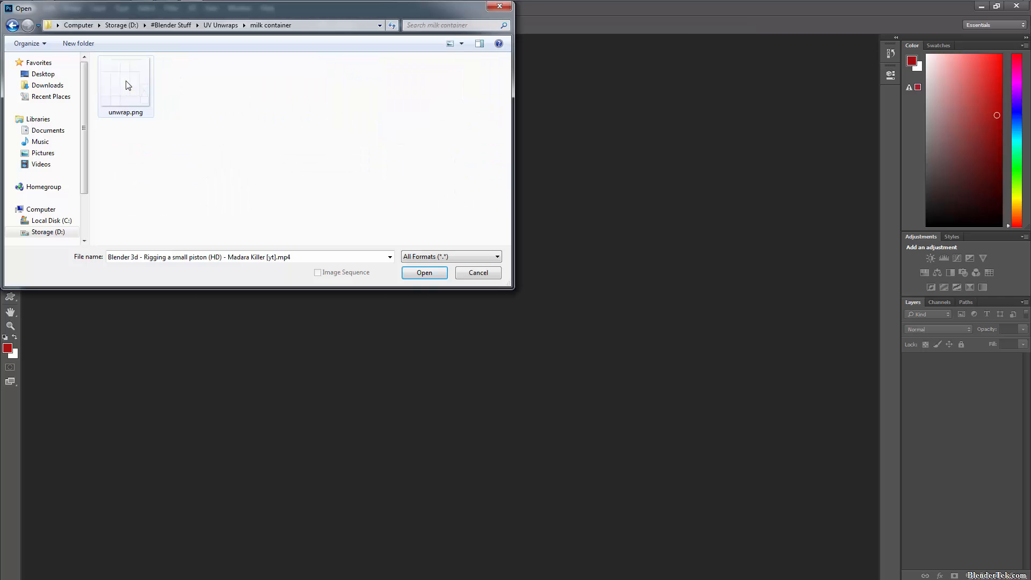
pyautogui.doubleClick(139, 86)
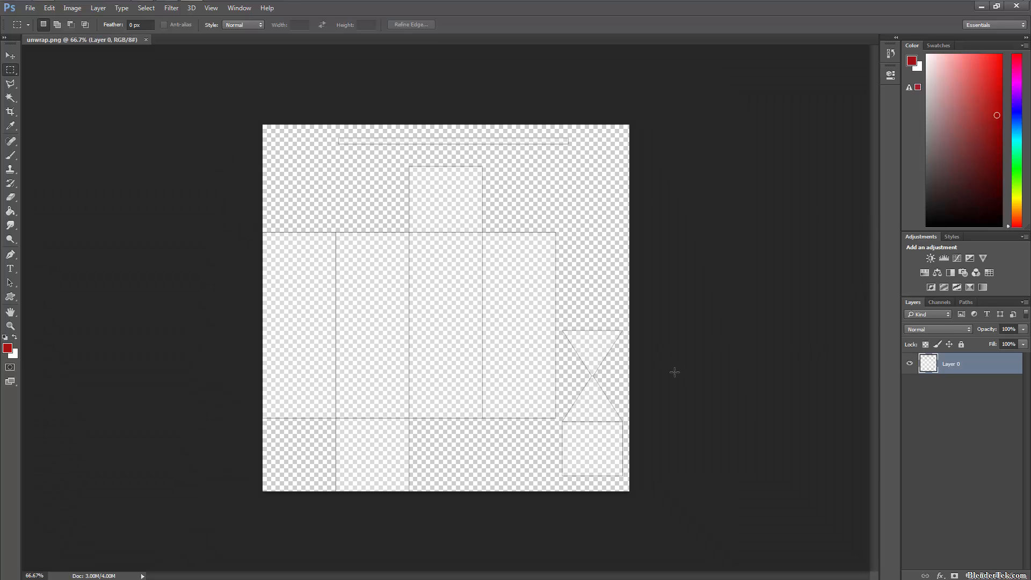
pyautogui.moveTo(675, 372); pyautogui.dragTo(674, 373)
pyautogui.click(524, 218)
pyautogui.hotkey('ctrl', '+')
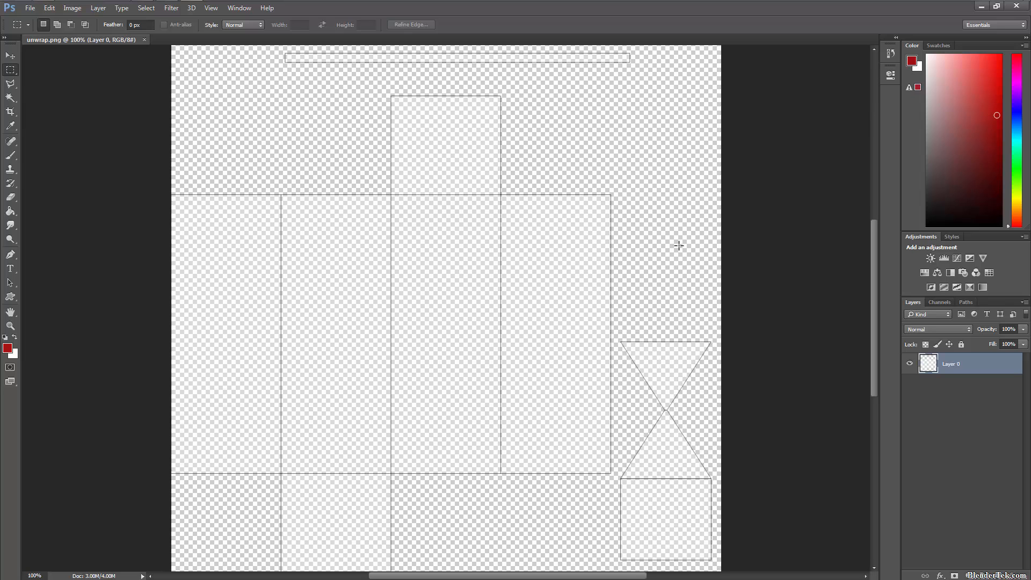
# - Create a new layer with default settings and move it beneath Layer 0
pyautogui.scroll(-3, 682, 333)
pyautogui.scroll(6, 430, 462)
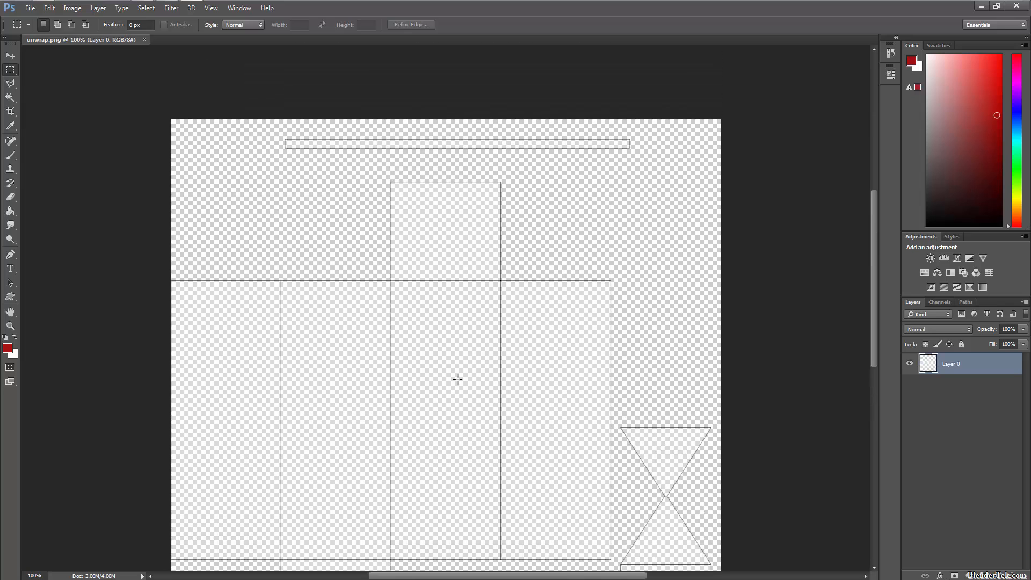
pyautogui.scroll(-5, 457, 380)
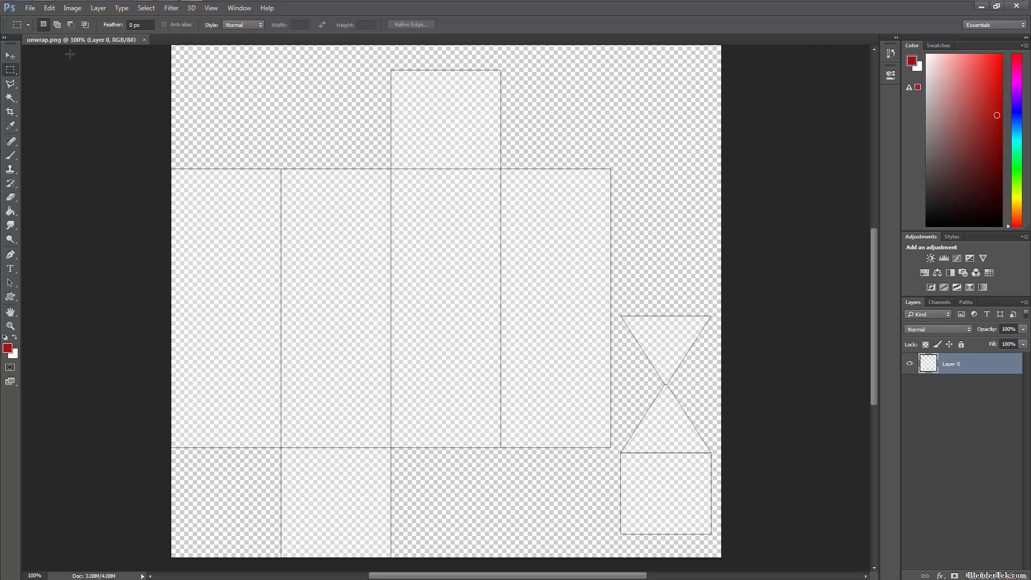
pyautogui.click(98, 8)
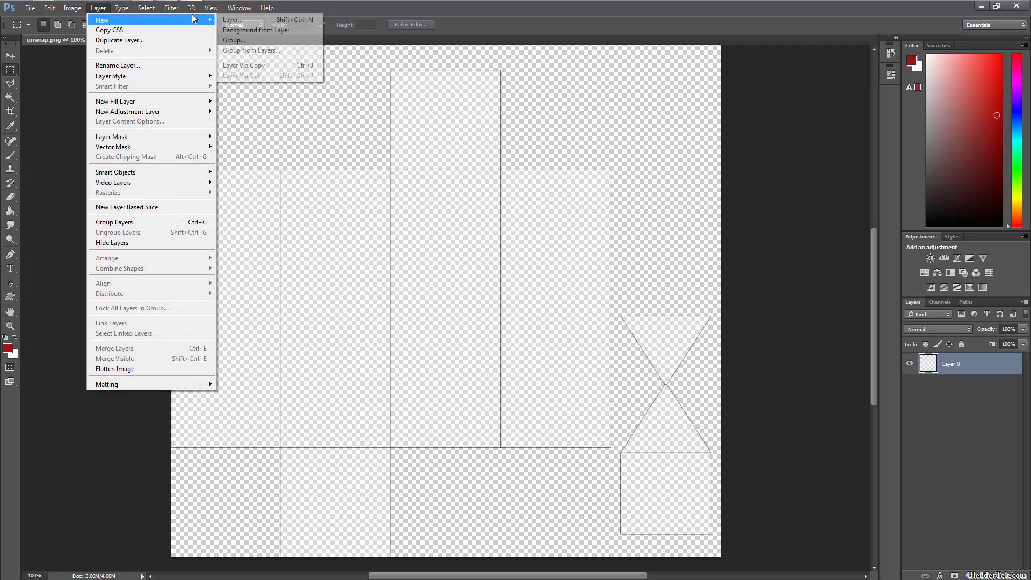
pyautogui.click(122, 8)
pyautogui.moveTo(99, 9)
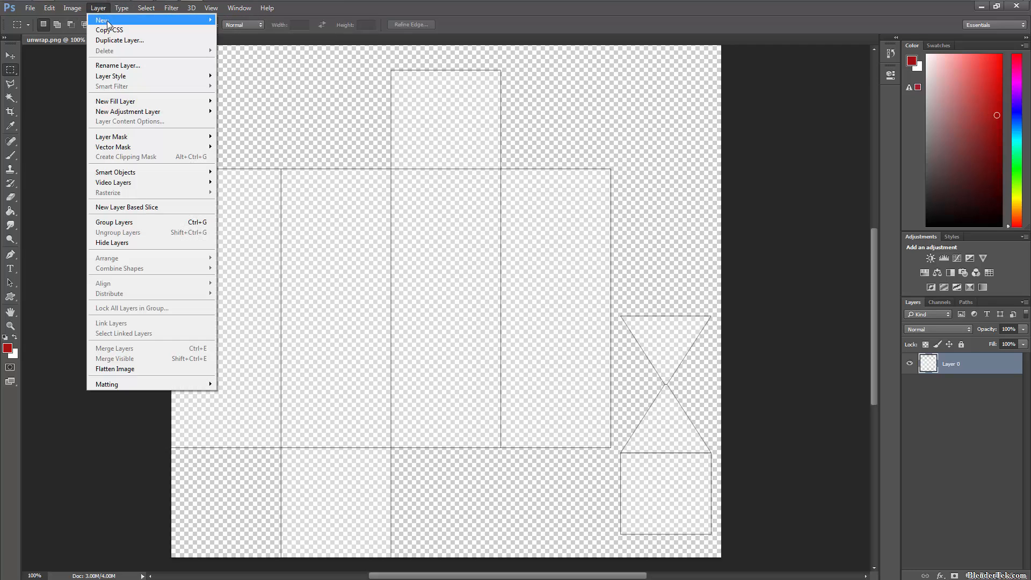
pyautogui.hotkey('ctrl', 'shift', 'n')
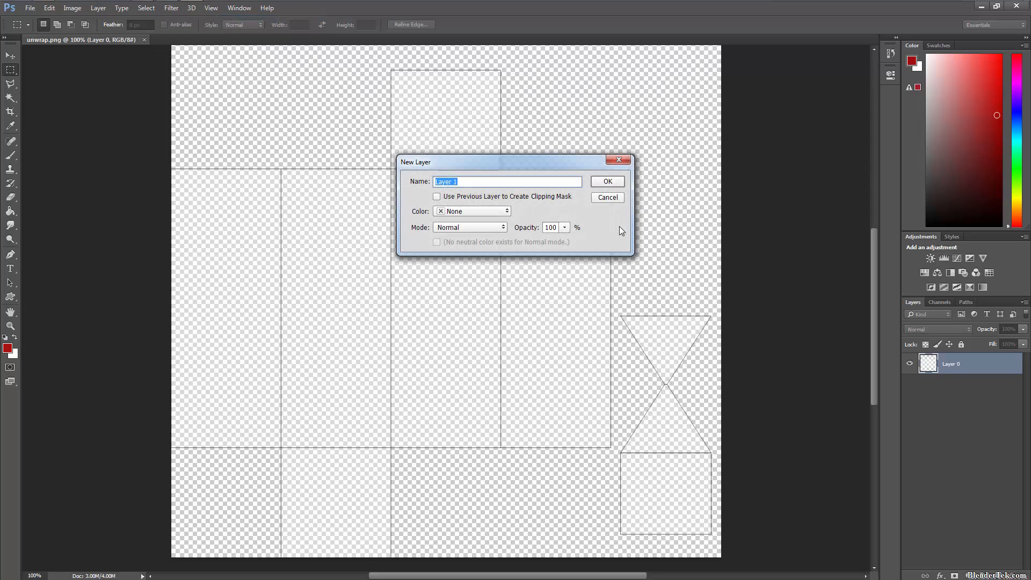
pyautogui.press('Return')
pyautogui.moveTo(955, 361); pyautogui.dragTo(968, 403)
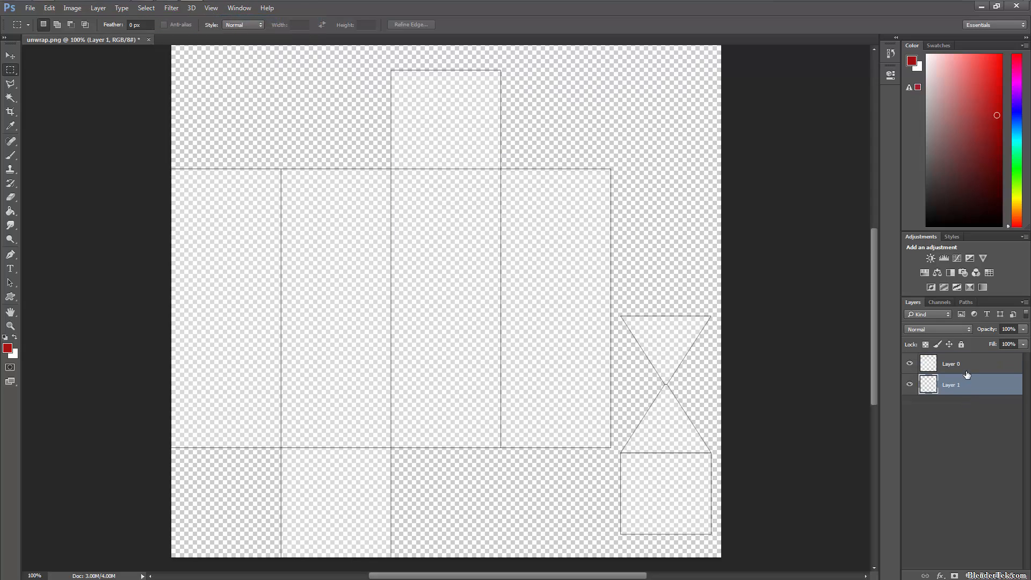
# - Set the foreground colour to white and fill the new bottom layer with the Paint Bucket tool
pyautogui.click(18, 182)
pyautogui.click(11, 169)
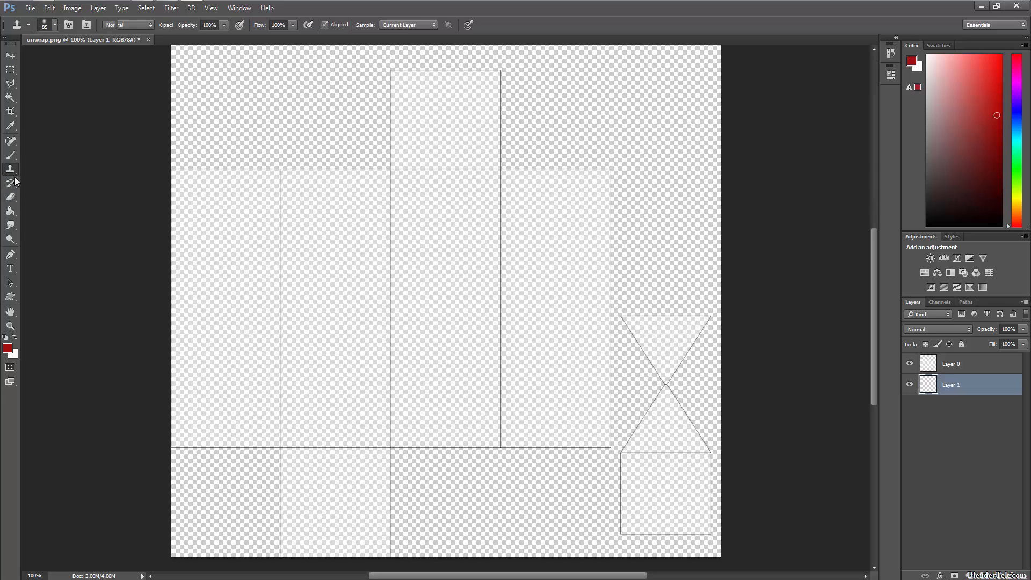
pyautogui.click(14, 213)
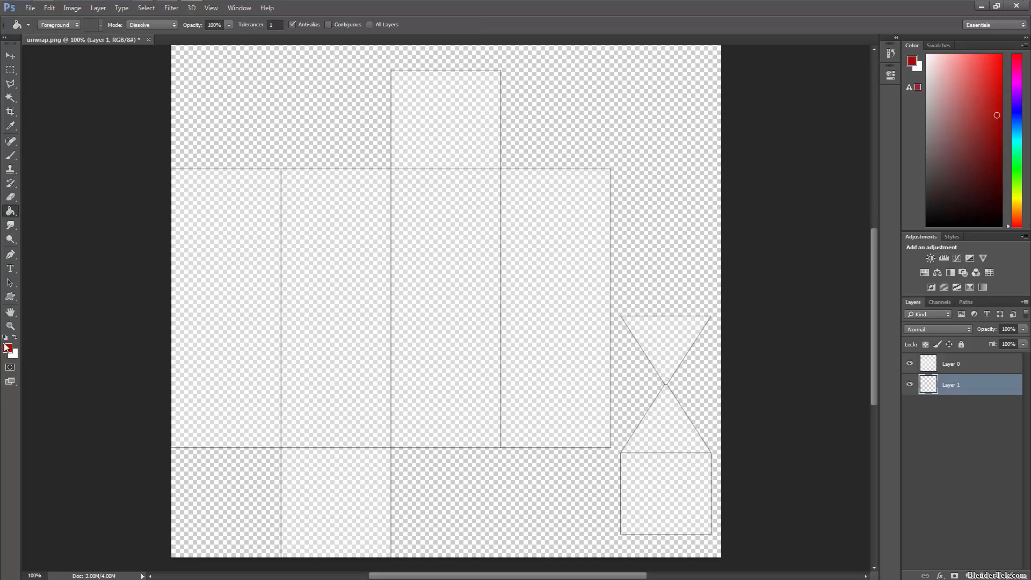
pyautogui.click(5, 337)
pyautogui.click(15, 337)
pyautogui.click(257, 128)
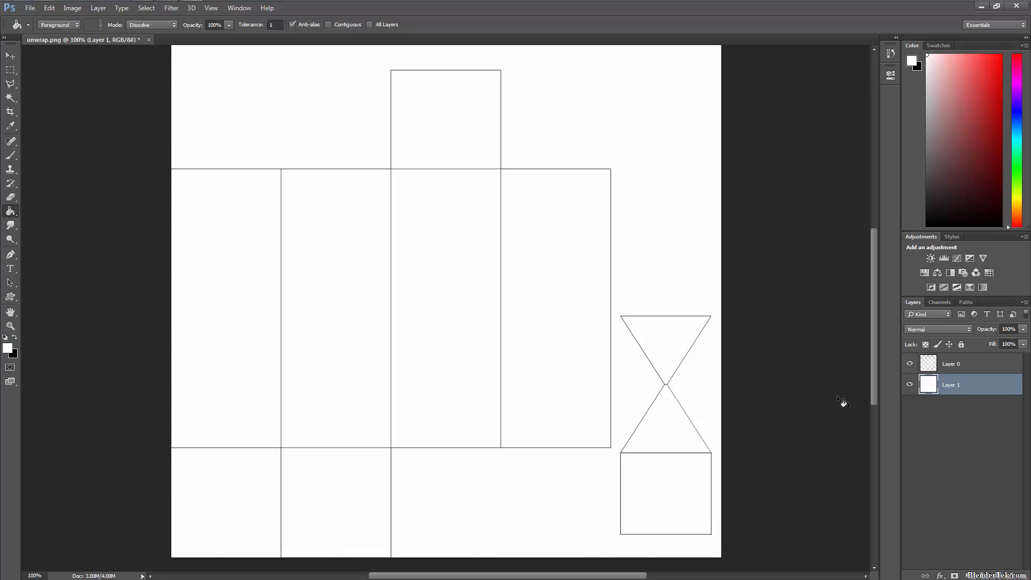
# - Rename Layer 0, which holds the UV outlines, as "UVs"
pyautogui.doubleClick(951, 364)
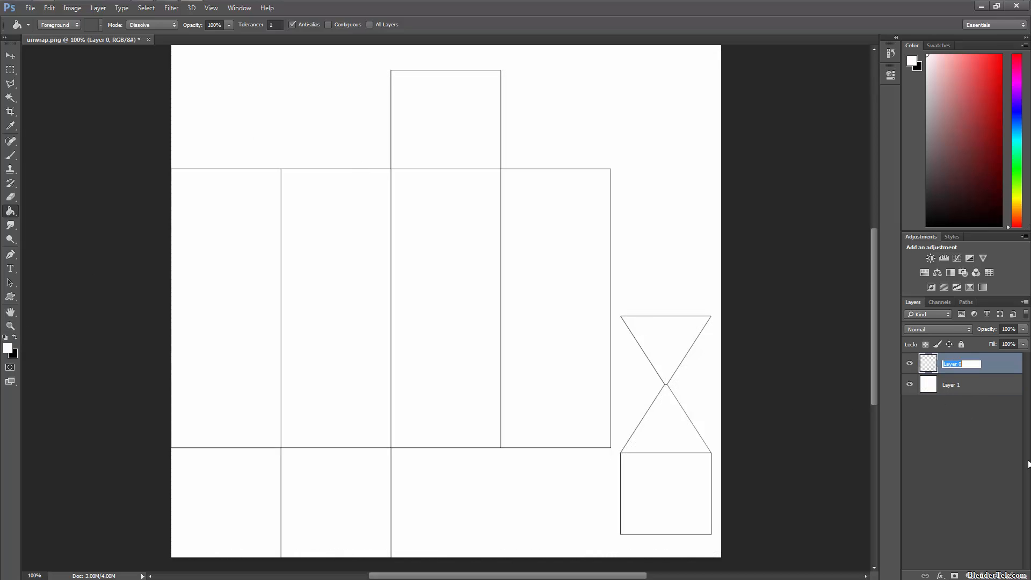
pyautogui.write('UVs')
pyautogui.press('Return')
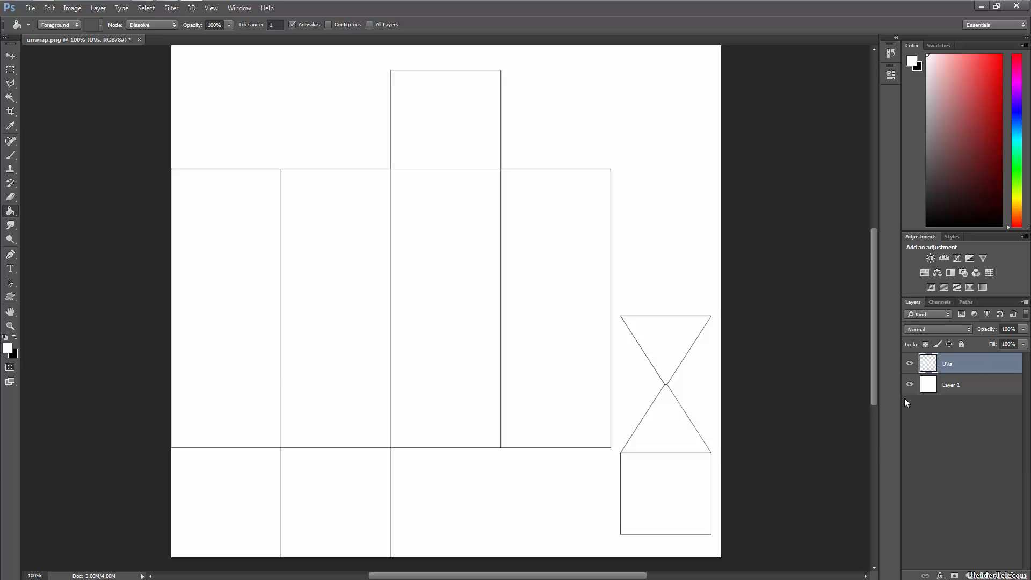
# - Create a new layer named "Painted Layer" above the UVs layer
pyautogui.click(99, 9)
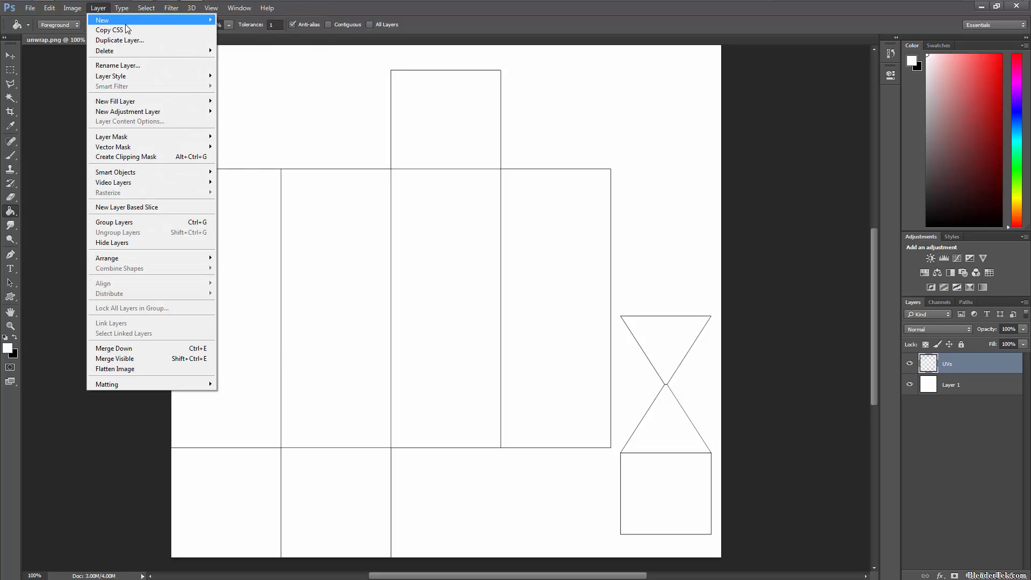
pyautogui.click(233, 22)
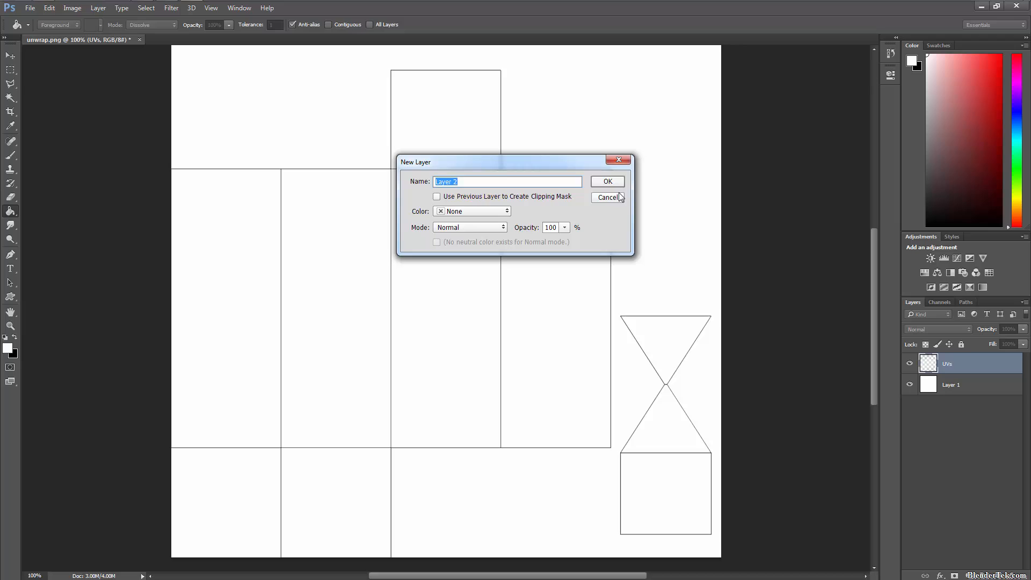
pyautogui.write('Painted LA')
pyautogui.press('BackSpace')
pyautogui.write('ayer')
pyautogui.press('Return')
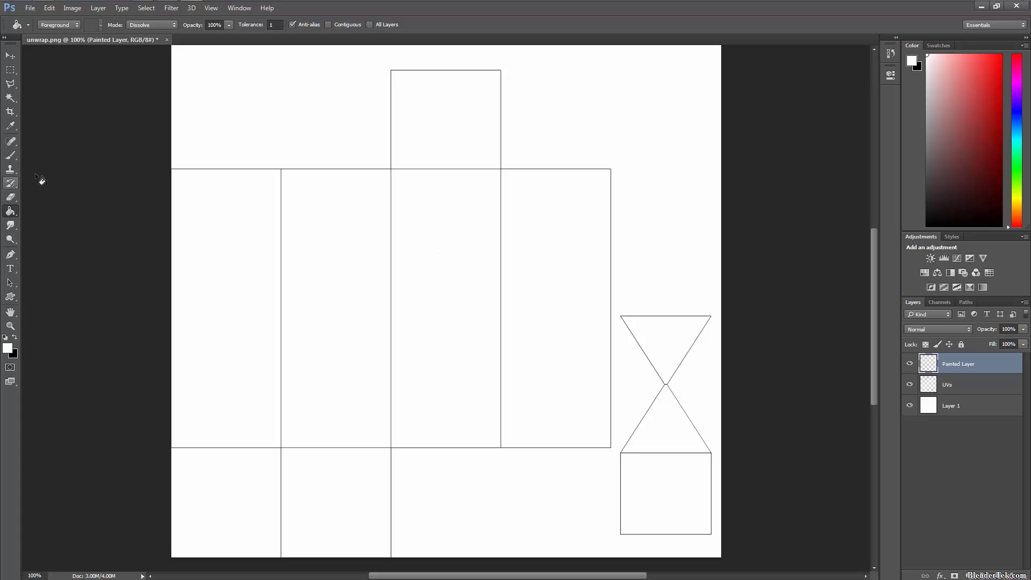
# - Paint freehand black brush strokes on Painted Layer, beside and around the uppermost square panel of the UV layout
pyautogui.click(11, 155)
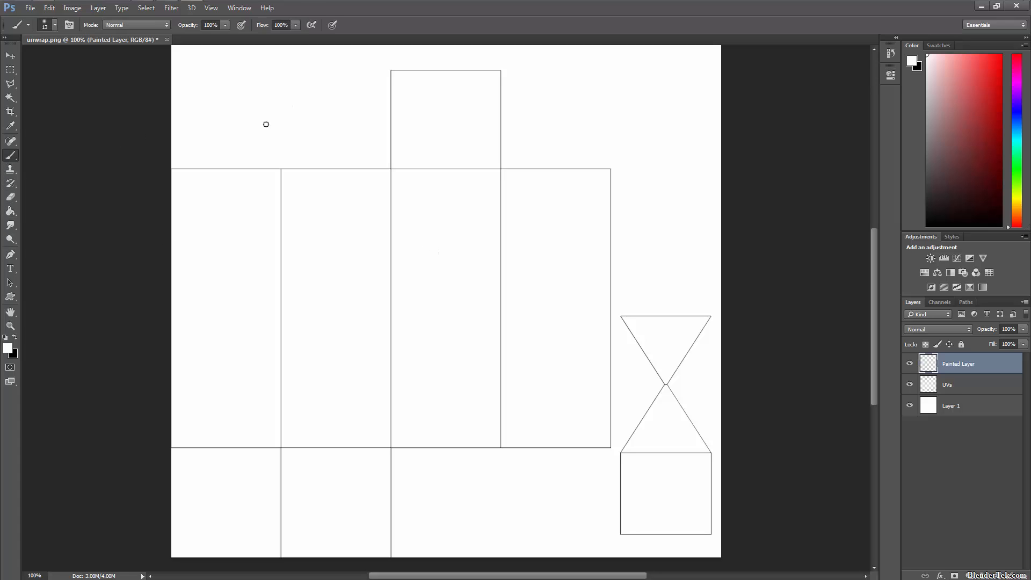
pyautogui.click(15, 336)
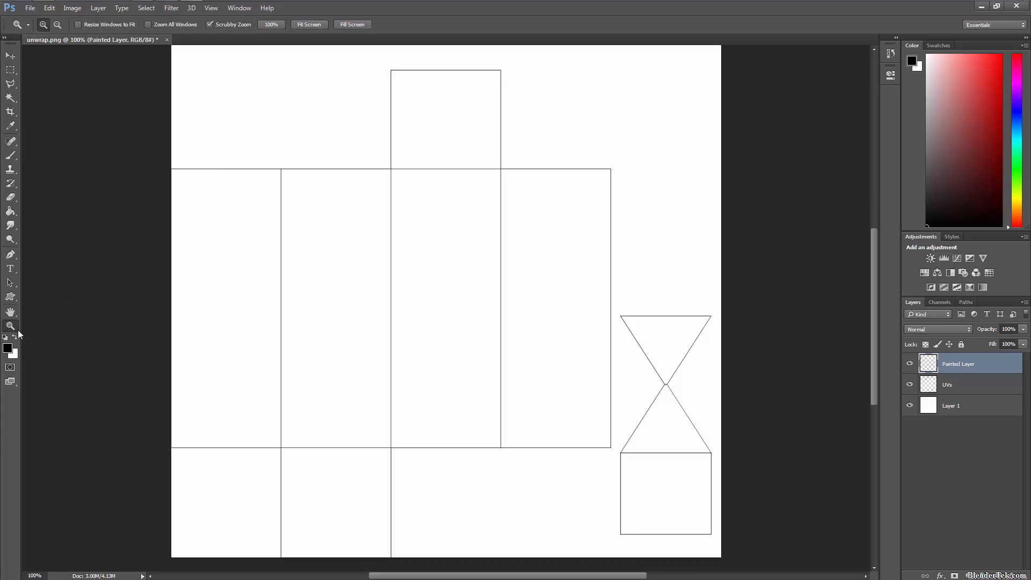
pyautogui.click(10, 156)
pyautogui.moveTo(302, 124)
pyautogui.mouseDown()
pyautogui.moveTo(269, 108)
pyautogui.moveTo(239, 129)
pyautogui.moveTo(206, 109)
pyautogui.moveTo(266, 96)
pyautogui.moveTo(296, 56)
pyautogui.moveTo(318, 85)
pyautogui.moveTo(310, 102)
pyautogui.mouseUp()
pyautogui.moveTo(377, 150)
pyautogui.mouseDown()
pyautogui.moveTo(375, 52)
pyautogui.moveTo(505, 44)
pyautogui.moveTo(536, 101)
pyautogui.moveTo(538, 142)
pyautogui.mouseUp()
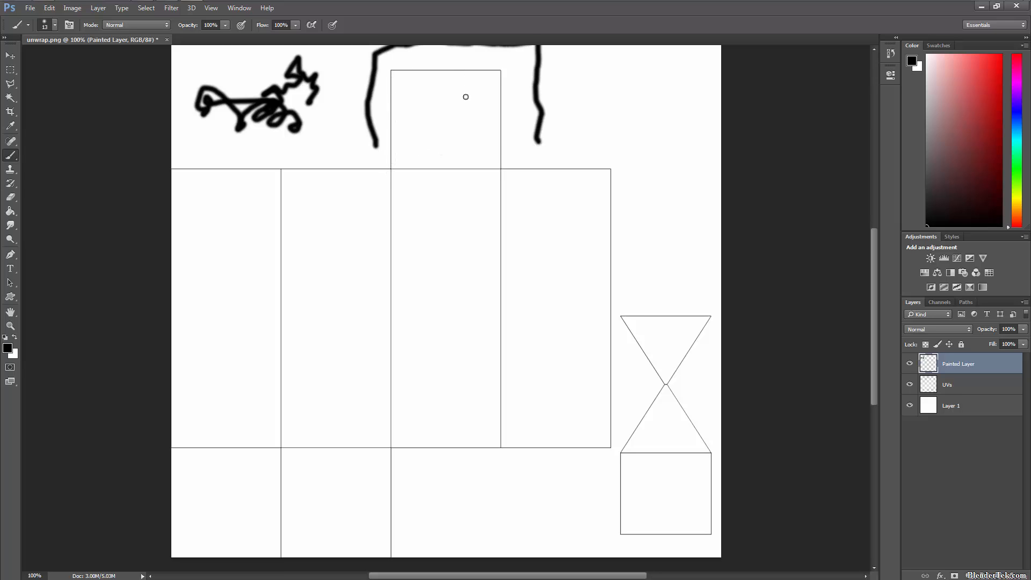
# - Undo all the black brush strokes on Painted Layer
pyautogui.hotkey('ctrl', 'z')
pyautogui.hotkey('ctrl', 'z')
pyautogui.hotkey('ctrl', 'z')
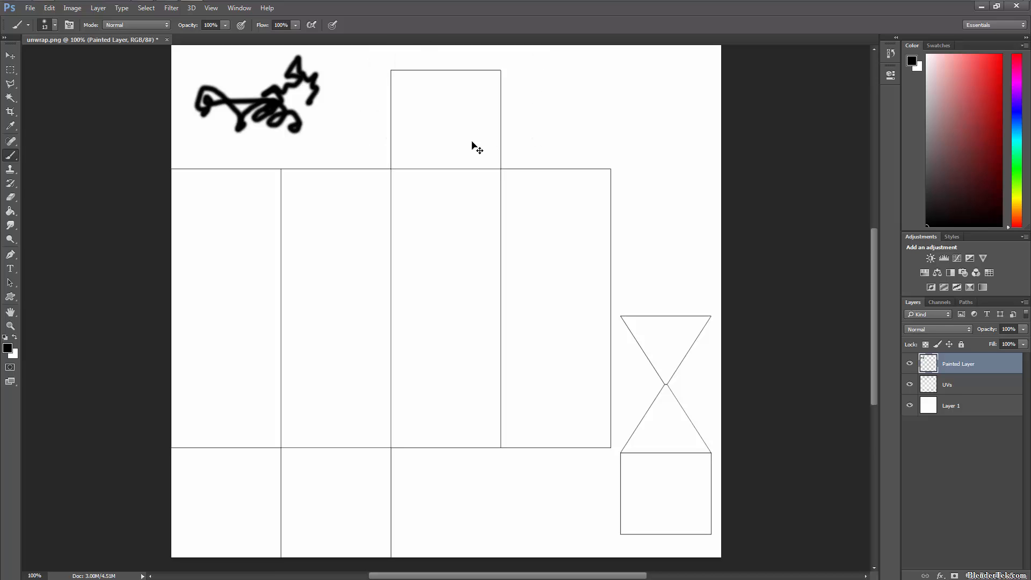
pyautogui.hotkey('ctrl', 'z')
pyautogui.hotkey('shift', 'alt', 'z')
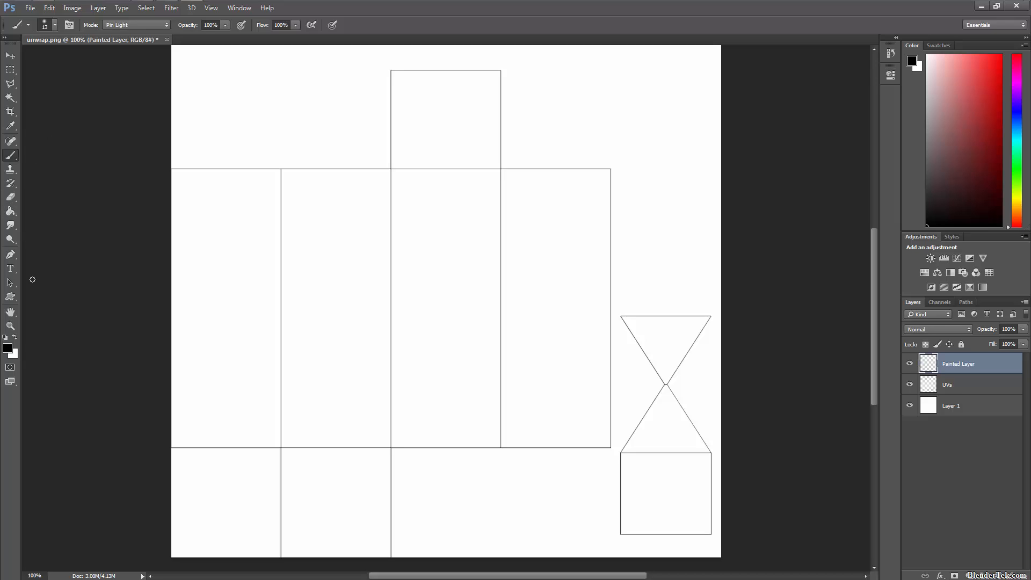
# - Set the foreground colour to pink #ec78d8 for the text
pyautogui.click(14, 272)
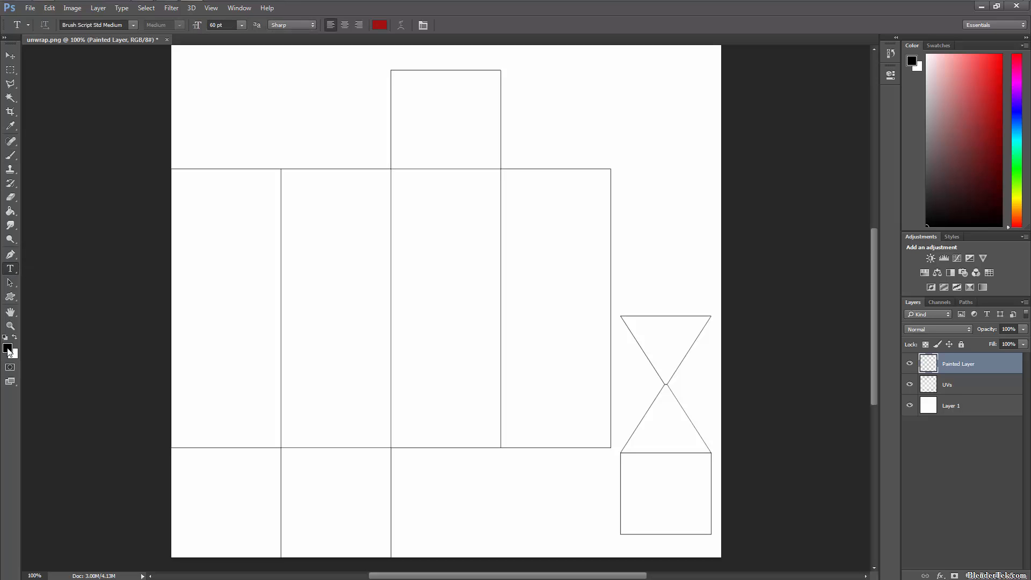
pyautogui.click(8, 348)
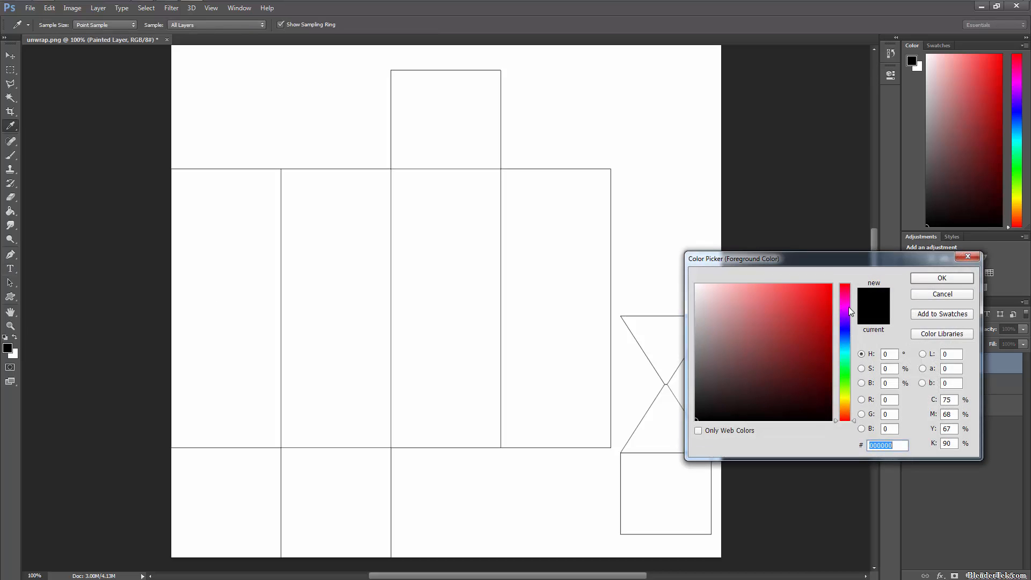
pyautogui.click(847, 307)
pyautogui.moveTo(788, 293)
pyautogui.mouseDown()
pyautogui.moveTo(748, 304)
pyautogui.moveTo(709, 295)
pyautogui.moveTo(735, 290)
pyautogui.moveTo(747, 265)
pyautogui.mouseUp()
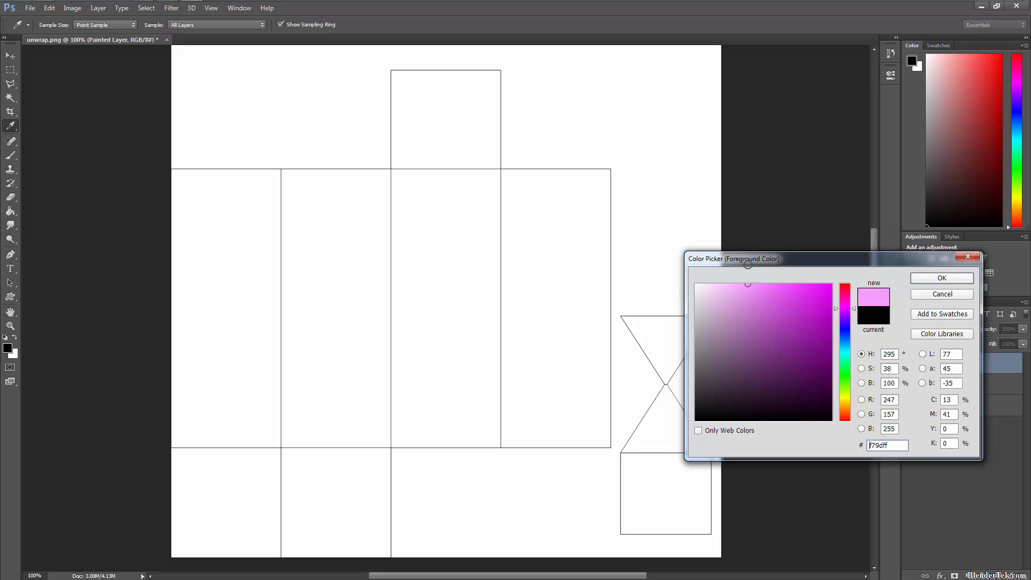
pyautogui.click(848, 311)
pyautogui.moveTo(849, 315); pyautogui.dragTo(849, 302)
pyautogui.click(763, 294)
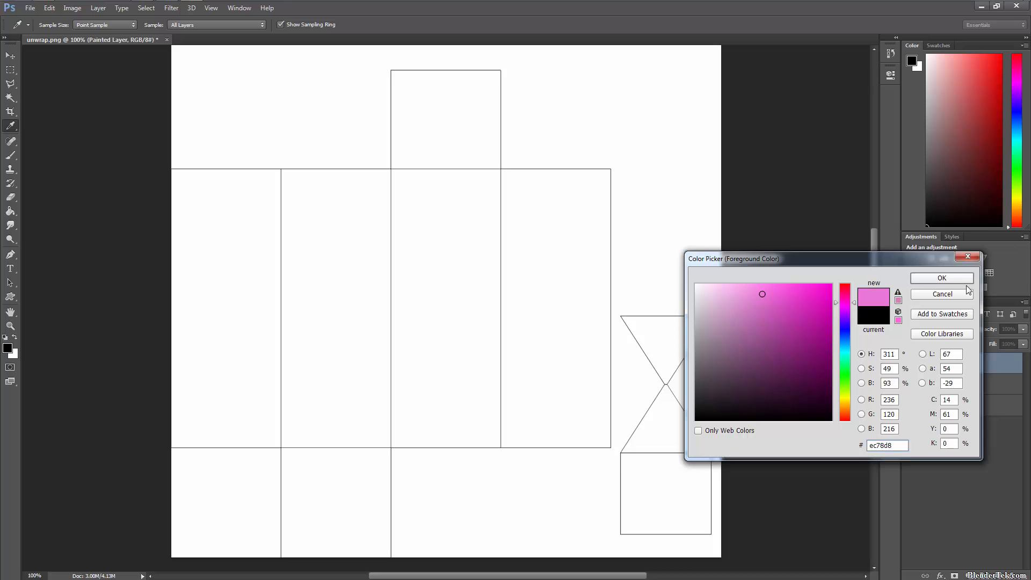
pyautogui.click(959, 281)
# - Add the title "Milk" in pink 60 pt Brush Script Std near the top of the second tall panel
pyautogui.press('t')
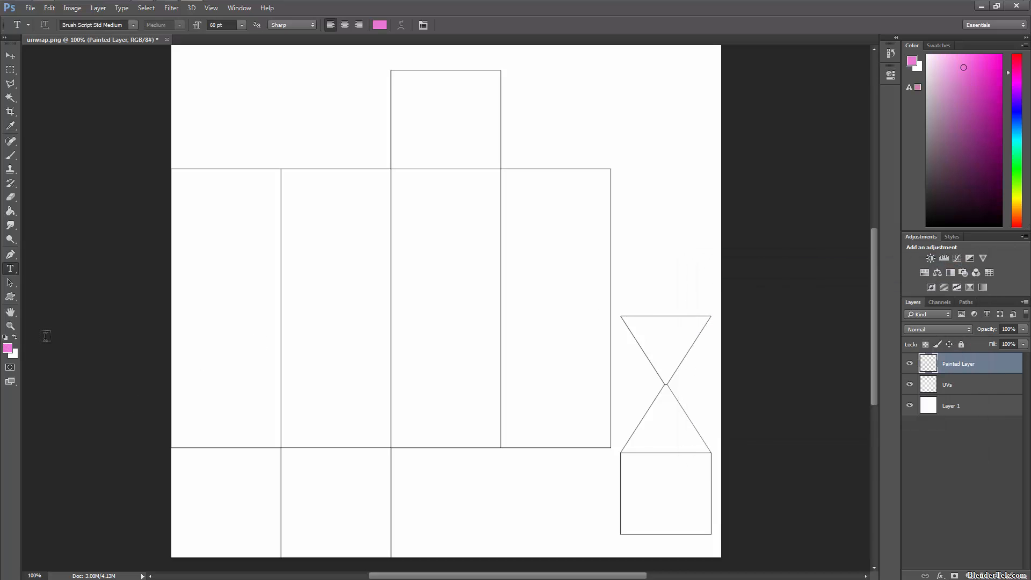
pyautogui.click(295, 202)
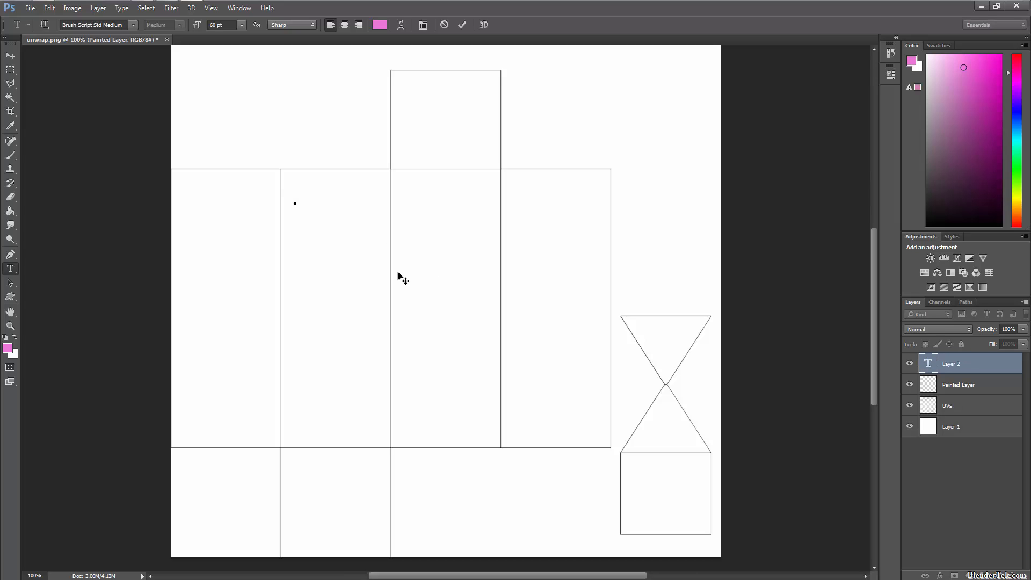
pyautogui.write('milk')
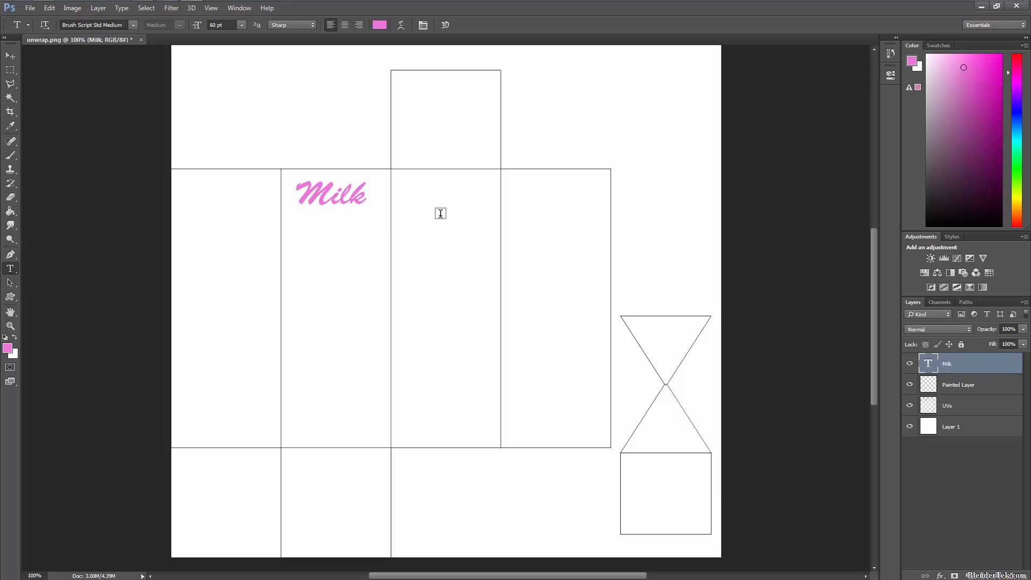
# - Add a black "Nutrition Info" text block in 11 pt Arial Bold near the top of the fourth tall panel
pyautogui.click(514, 200)
pyautogui.click(134, 25)
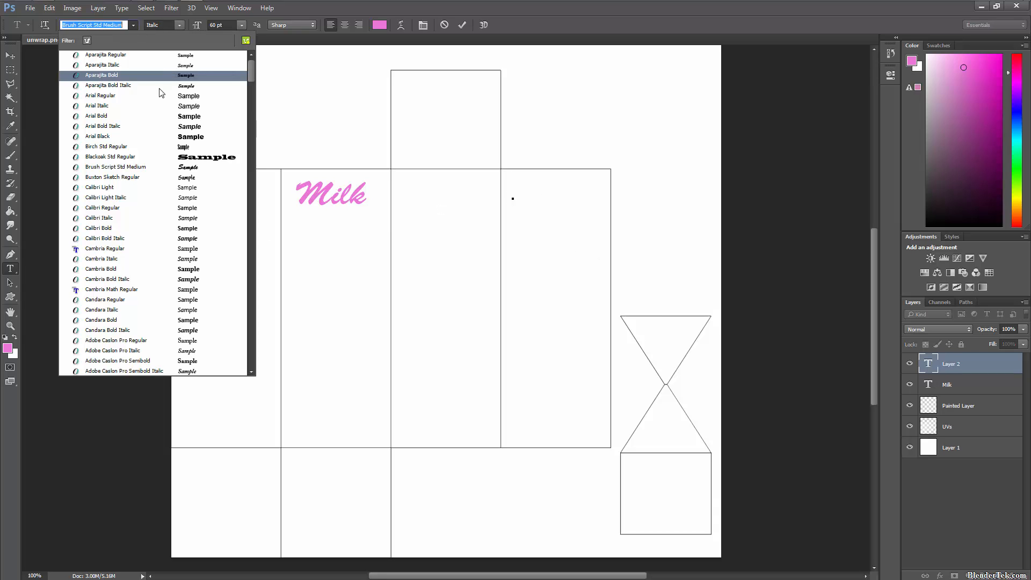
pyautogui.click(121, 117)
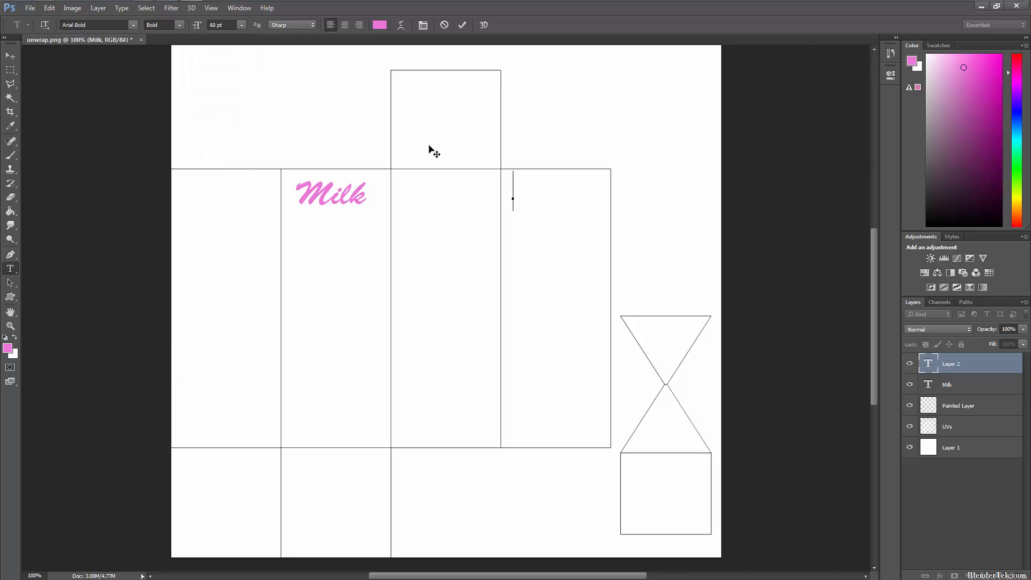
pyautogui.click(242, 25)
pyautogui.click(239, 124)
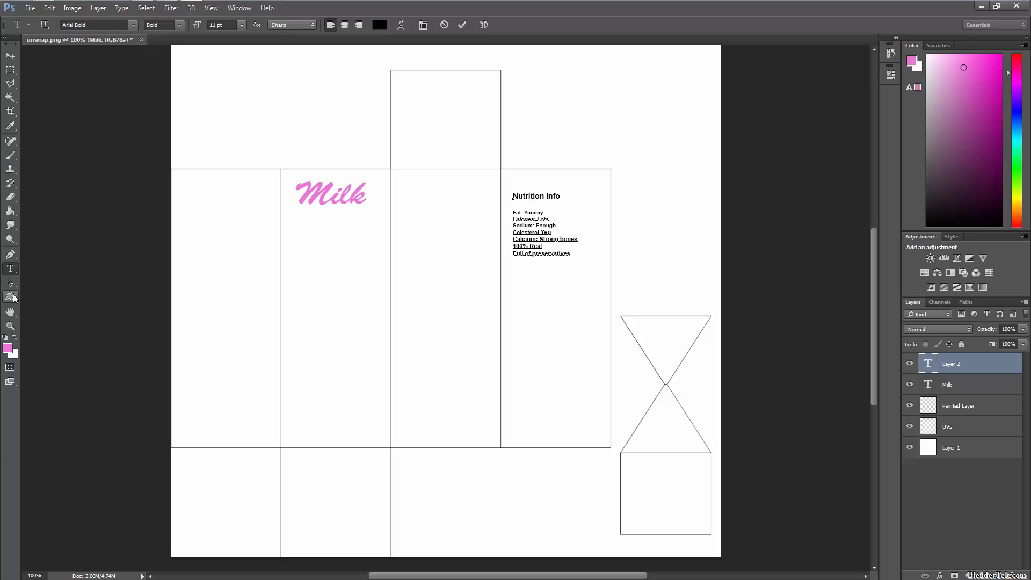
# - Draw a pink rounded rectangle about 171 × 404 px with 10 px corners beneath the Milk title and centre it in the panel
pyautogui.click(13, 295)
pyautogui.click(63, 308)
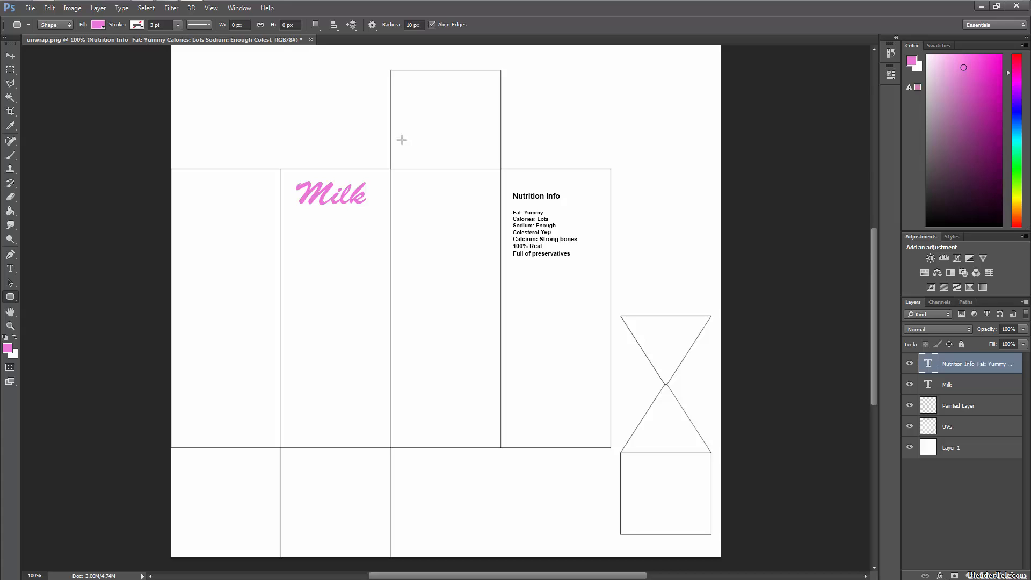
pyautogui.moveTo(292, 219); pyautogui.dragTo(383, 437)
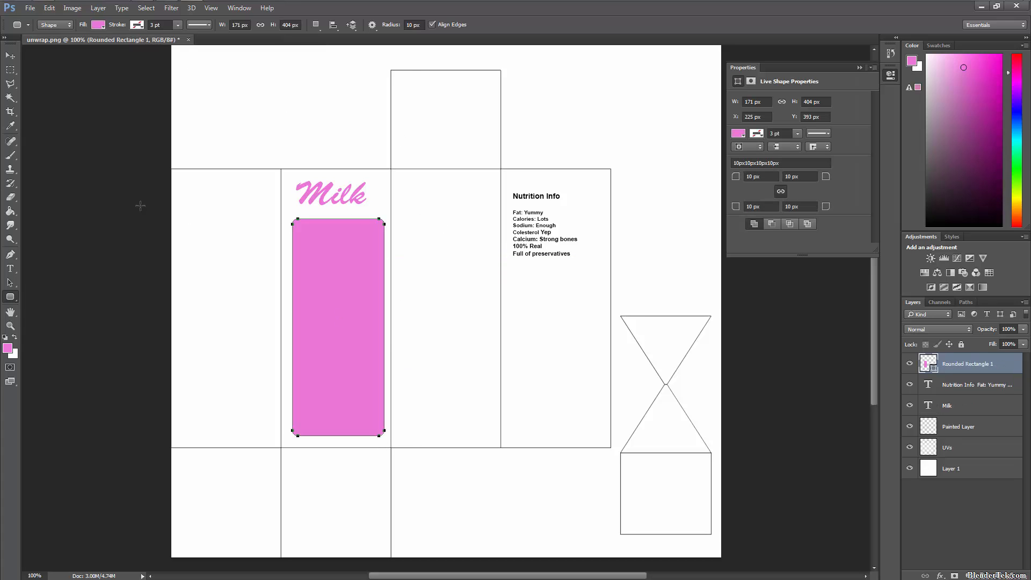
pyautogui.press('v')
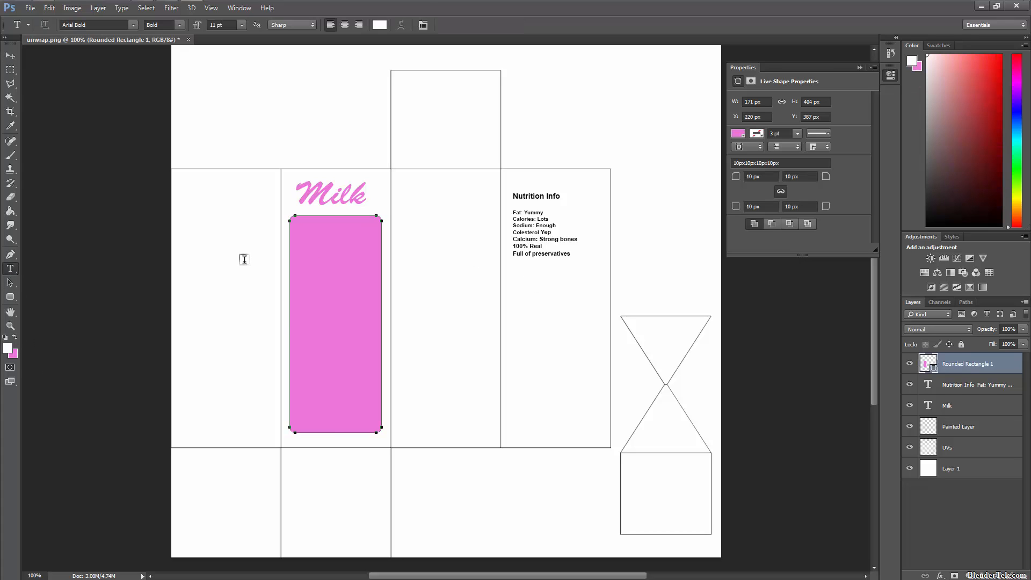
# - Add white 48 pt Arial Bold text inside the pink rectangle reading "Made from the milk of 90% un-modified cows"
pyautogui.click(330, 263)
pyautogui.click(242, 25)
pyautogui.click(226, 184)
pyautogui.write('Ma')
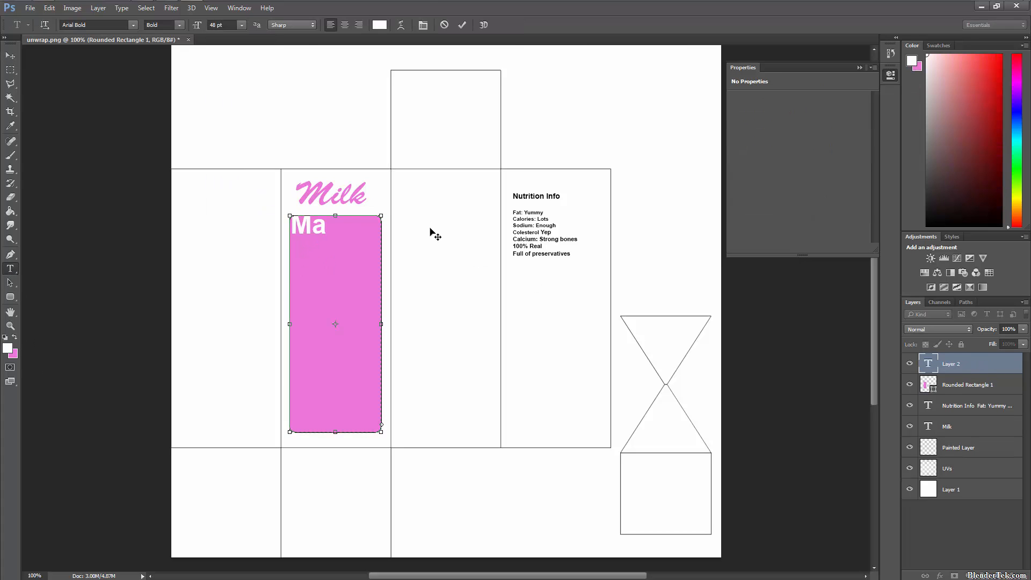
pyautogui.write('de from the milk of 90%')
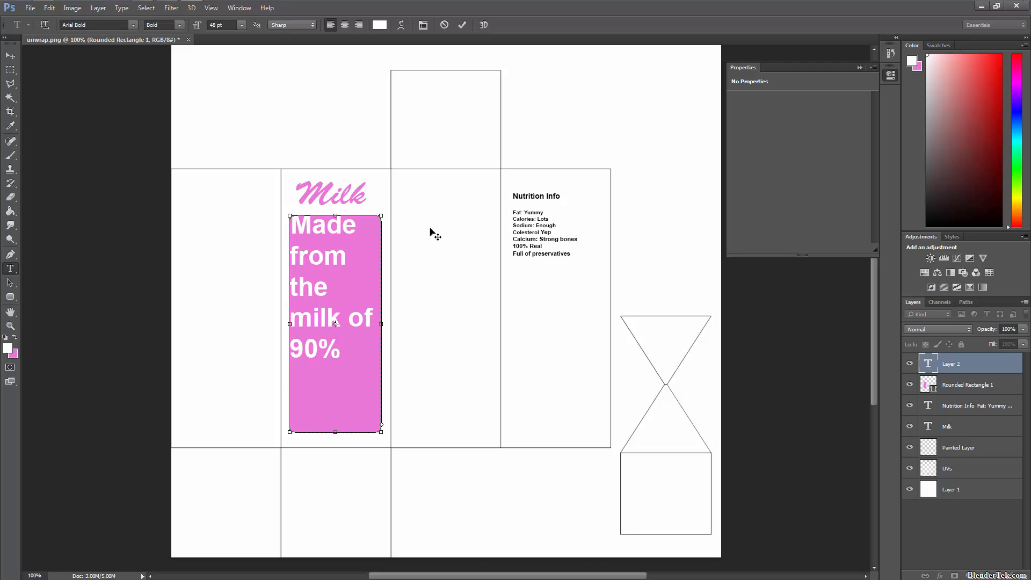
pyautogui.write(' un-modified cows')
# - Set the "Made from the milk" text to 36 pt, centre-align it and move it slightly lower inside the pink rectangle
pyautogui.hotkey('ctrl', 'a')
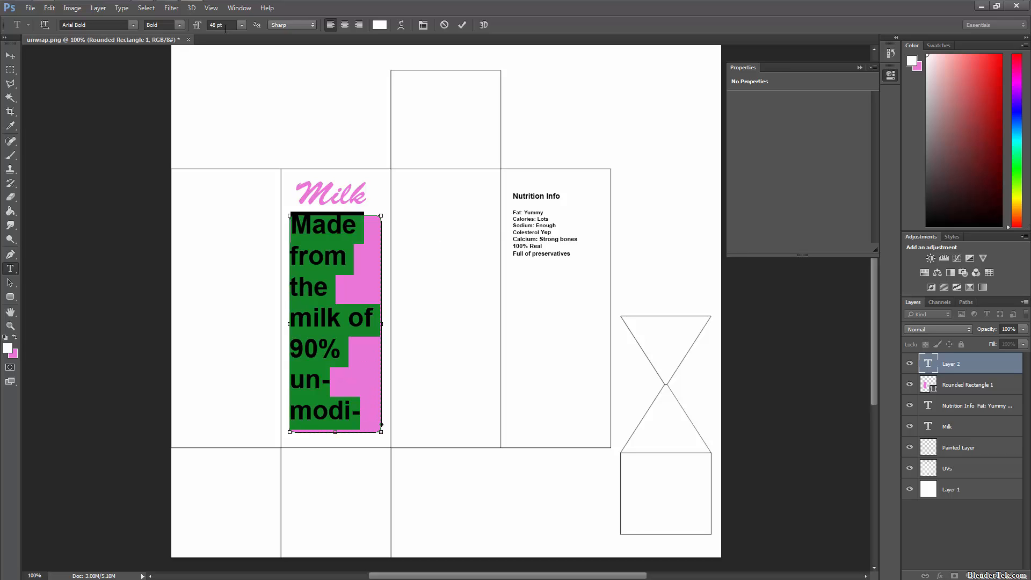
pyautogui.click(242, 25)
pyautogui.click(226, 171)
pyautogui.press('Right')
pyautogui.hotkey('ctrl', 'a')
pyautogui.click(345, 24)
pyautogui.click(368, 339)
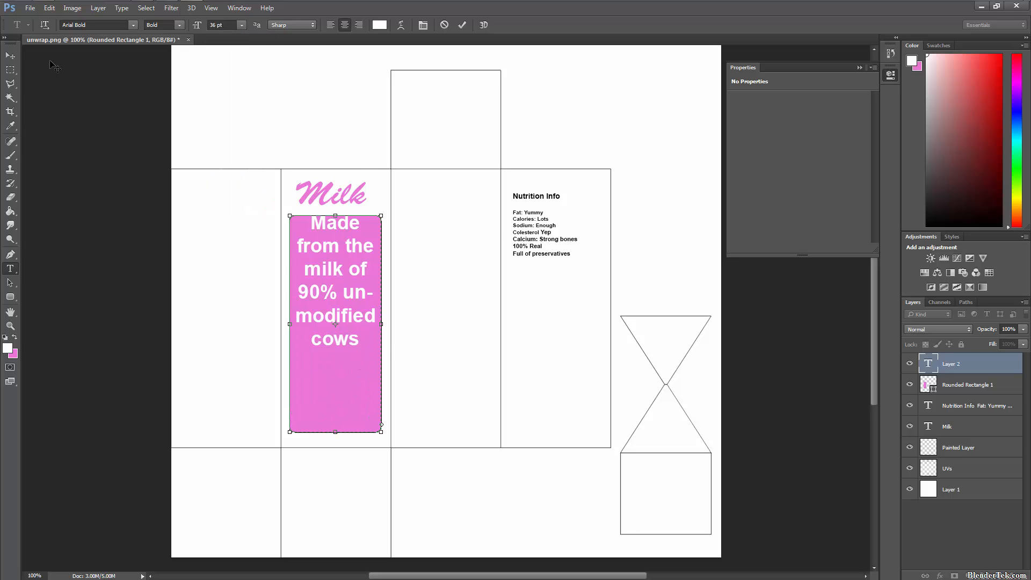
pyautogui.click(10, 56)
pyautogui.moveTo(359, 248); pyautogui.dragTo(358, 266)
# - Draw a white rounded rectangle about 2.13 × 0.49 in below the text inside the pink rectangle
pyautogui.moveTo(295, 375); pyautogui.dragTo(379, 393)
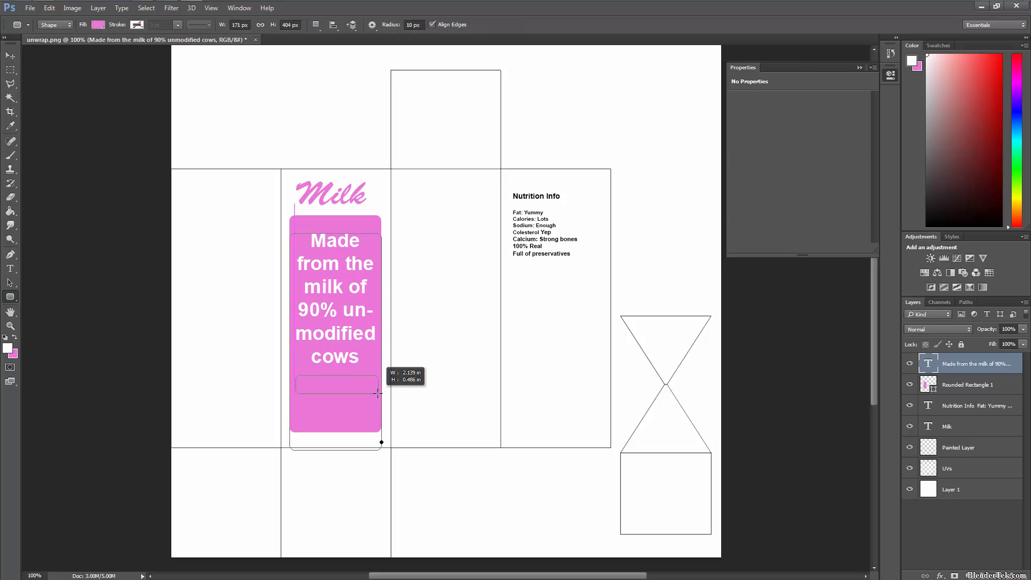
pyautogui.click(98, 25)
pyautogui.click(46, 82)
# - Duplicate the white rounded rectangle and place the copy directly below the original inside the pink rectangle
pyautogui.rightClick(970, 384)
pyautogui.click(985, 366)
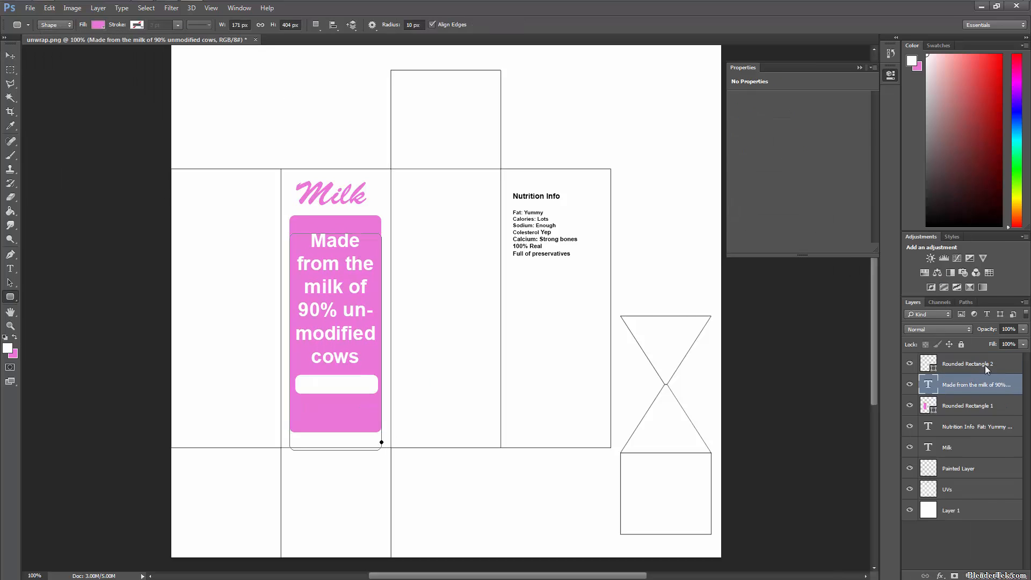
pyautogui.rightClick(970, 365)
pyautogui.click(892, 234)
pyautogui.click(607, 175)
pyautogui.moveTo(207, 190); pyautogui.dragTo(210, 221)
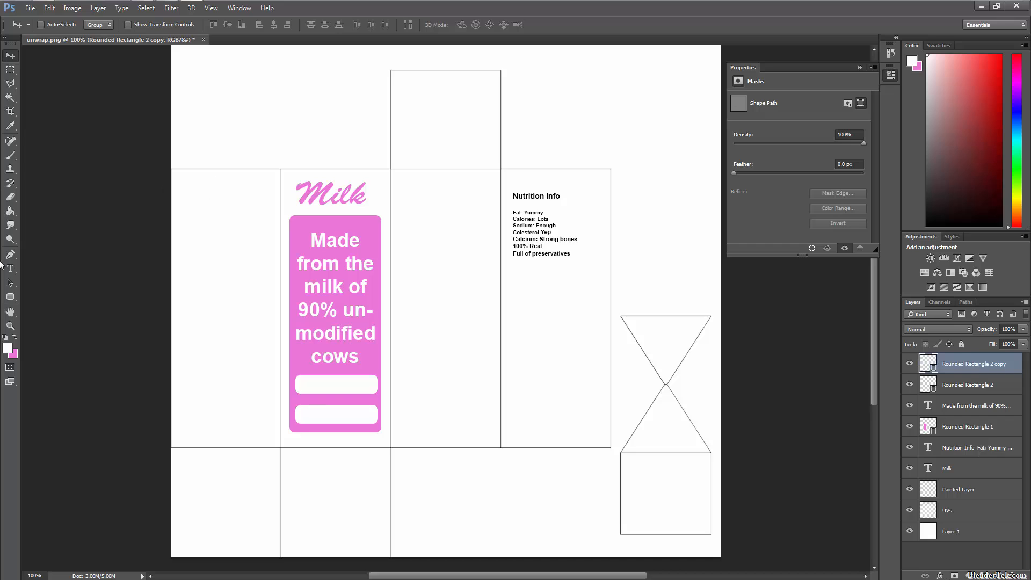
# - Add pink "2%" text and centre it in the upper white bar
pyautogui.click(10, 269)
pyautogui.click(310, 387)
pyautogui.write('2%')
pyautogui.hotkey('ctrl', 'Return')
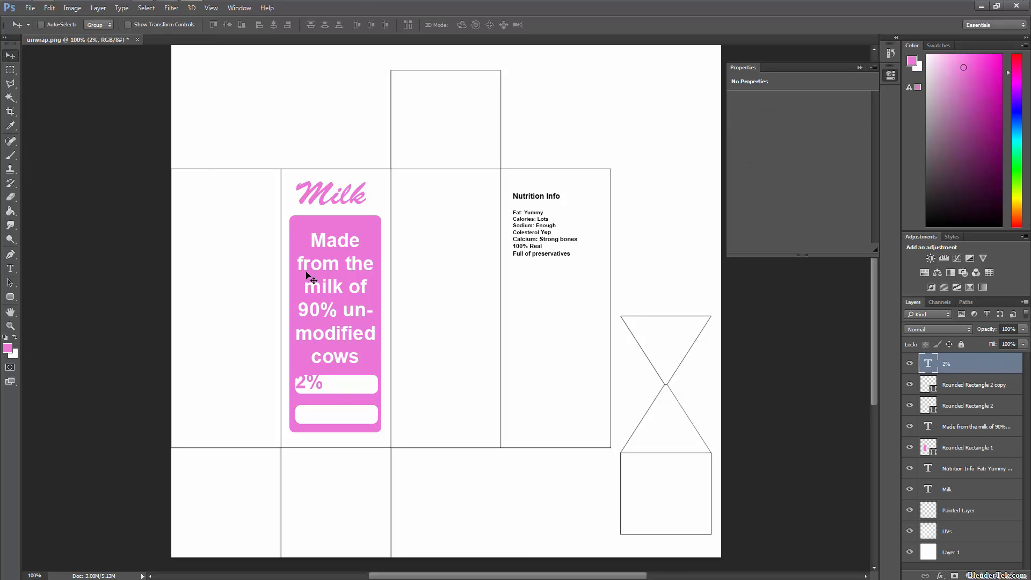
pyautogui.keyDown('ctrl'); pyautogui.moveTo(307, 274); pyautogui.dragTo(334, 275); pyautogui.keyUp('ctrl')
# - Add pink "Blender Brand" text at 18 pt and centre it in the lower white bar
pyautogui.click(302, 415)
pyautogui.write('Blender Brand')
pyautogui.hotkey('ctrl', 'a')
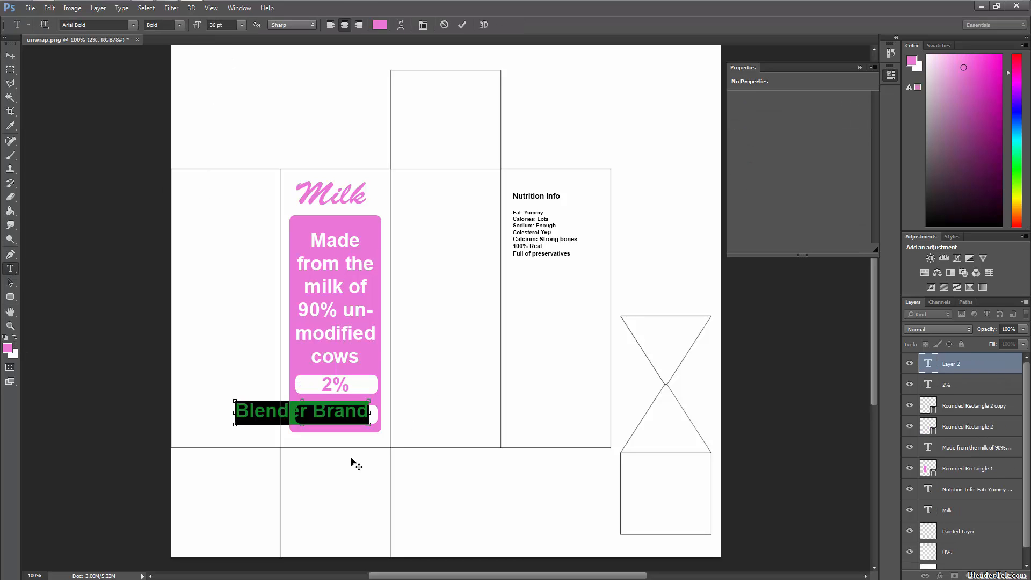
pyautogui.click(242, 25)
pyautogui.click(226, 129)
pyautogui.hotkey('ctrl', 'Return')
pyautogui.keyDown('ctrl'); pyautogui.moveTo(343, 319); pyautogui.dragTo(375, 319); pyautogui.keyUp('ctrl')
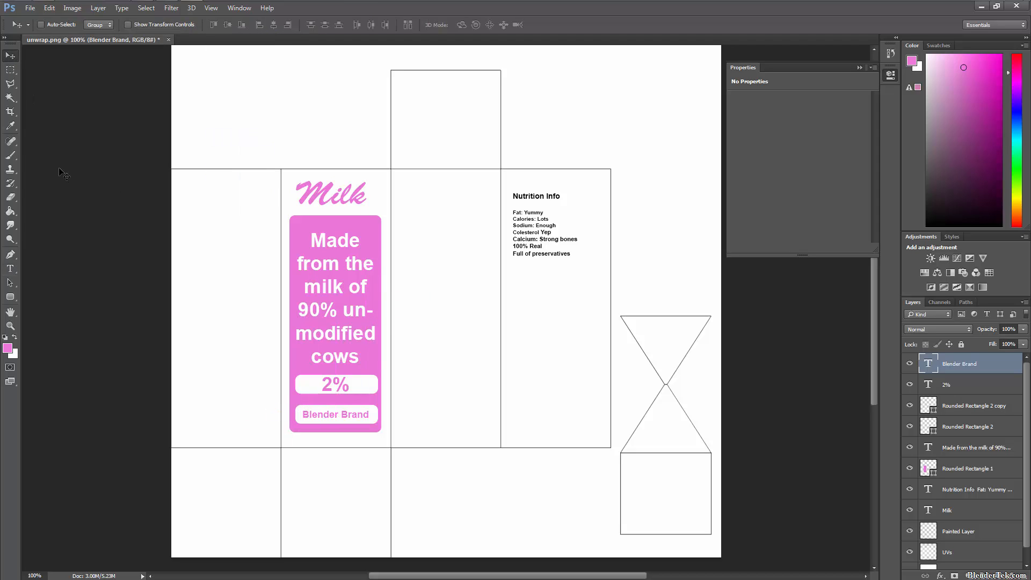
# - Start a left-aligned pink 18 pt text block reading "Yummy yummy milk" near the top of the first tall panel
pyautogui.click(10, 269)
pyautogui.click(188, 203)
pyautogui.write('my yummy milk')
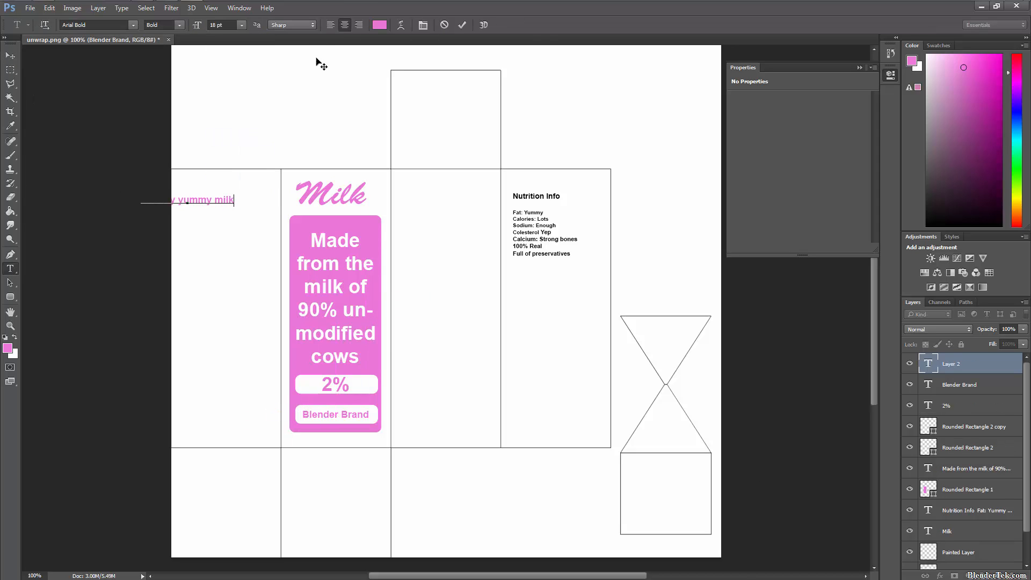
pyautogui.click(330, 24)
# - Continue on a new line with "Will make your whole family happy and your life will be so much better after drinking this milk. Amazing."
pyautogui.press('Return')
pyautogui.write('Will make your whole family ')
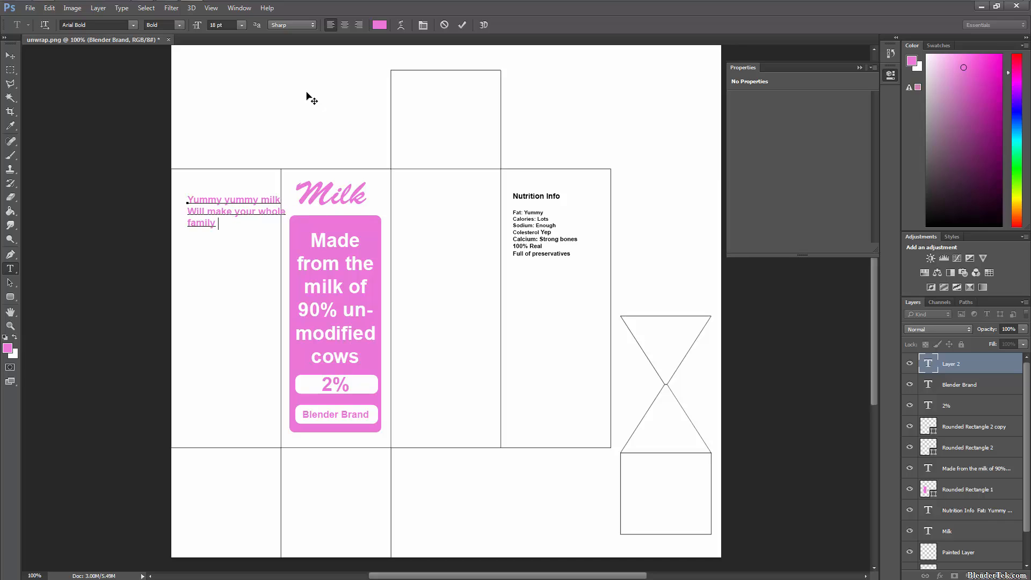
pyautogui.write('happy and your life will be so much be')
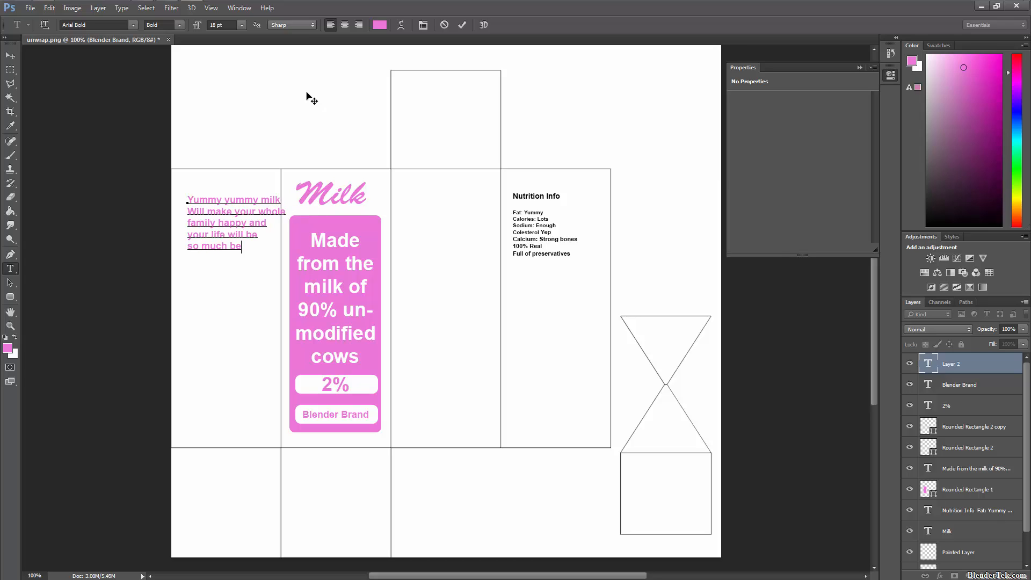
pyautogui.write('tter after drinking this milk. Amazing.')
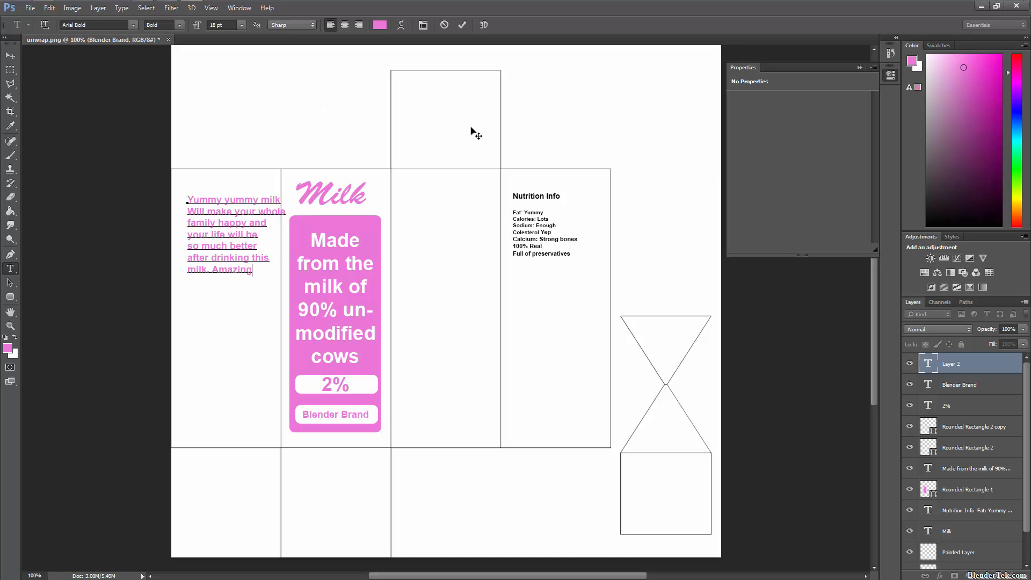
# - Draw a tall pink paint-splatter custom shape filling most of the third tall panel
pyautogui.moveTo(11, 297); pyautogui.dragTo(54, 349)
pyautogui.click(419, 25)
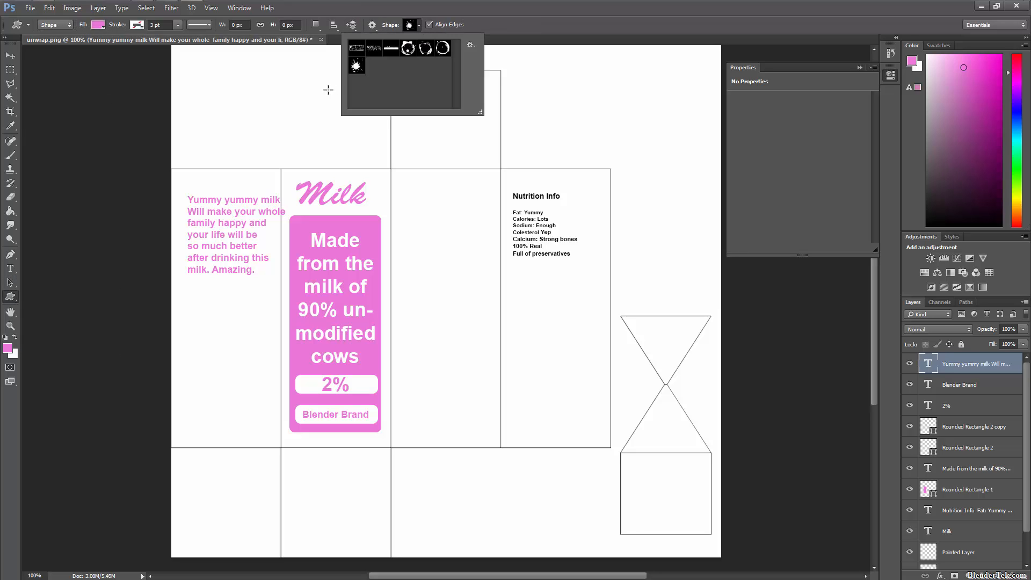
pyautogui.click(414, 202)
pyautogui.moveTo(409, 175); pyautogui.dragTo(491, 418)
# - Add the white text "yummmy" in quotation marks and centre it over the pink splatter
pyautogui.press('t')
pyautogui.press('x')
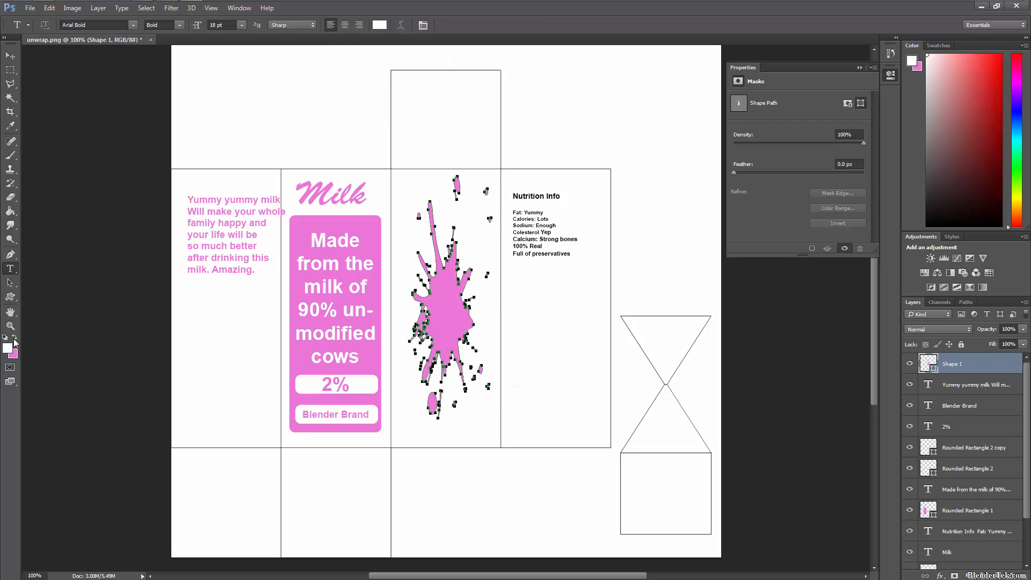
pyautogui.click(414, 310)
pyautogui.write('ummmm')
pyautogui.press('BackSpace')
pyautogui.write('ummm')
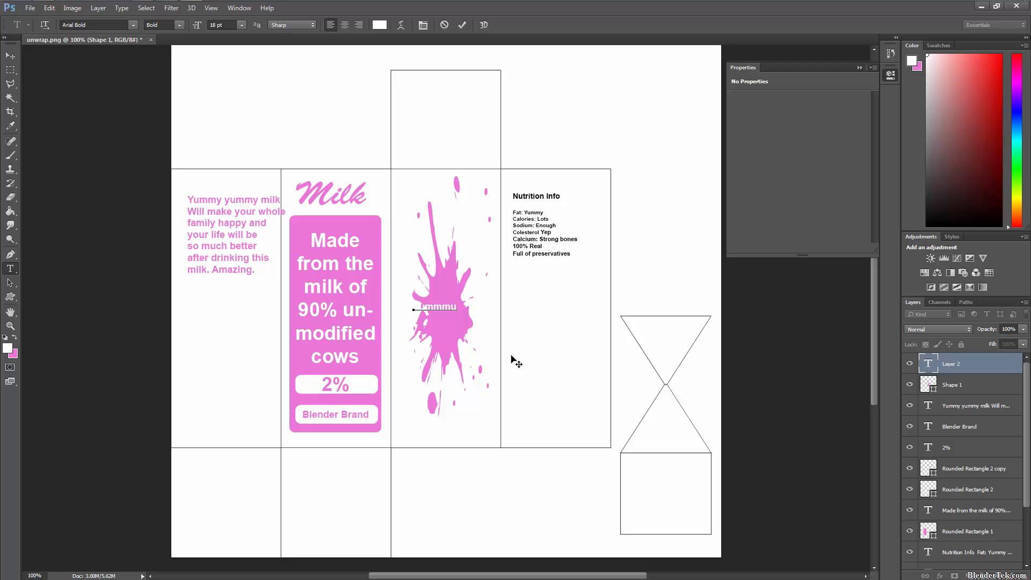
pyautogui.write('y')
pyautogui.keyDown('ctrl'); pyautogui.moveTo(450, 289); pyautogui.dragTo(452, 295); pyautogui.keyUp('ctrl')
# - Apply a Stroke and a Drop Shadow layer style to the "yummmy" text
pyautogui.click(940, 575)
pyautogui.click(956, 573)
pyautogui.click(656, 210)
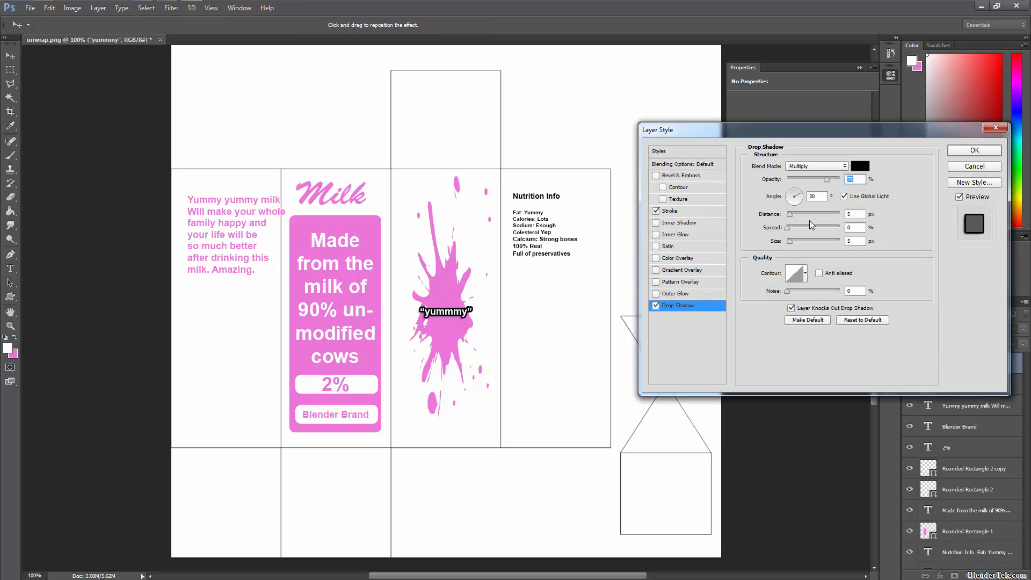
pyautogui.click(688, 211)
pyautogui.click(975, 151)
pyautogui.scroll(-2, 991, 423)
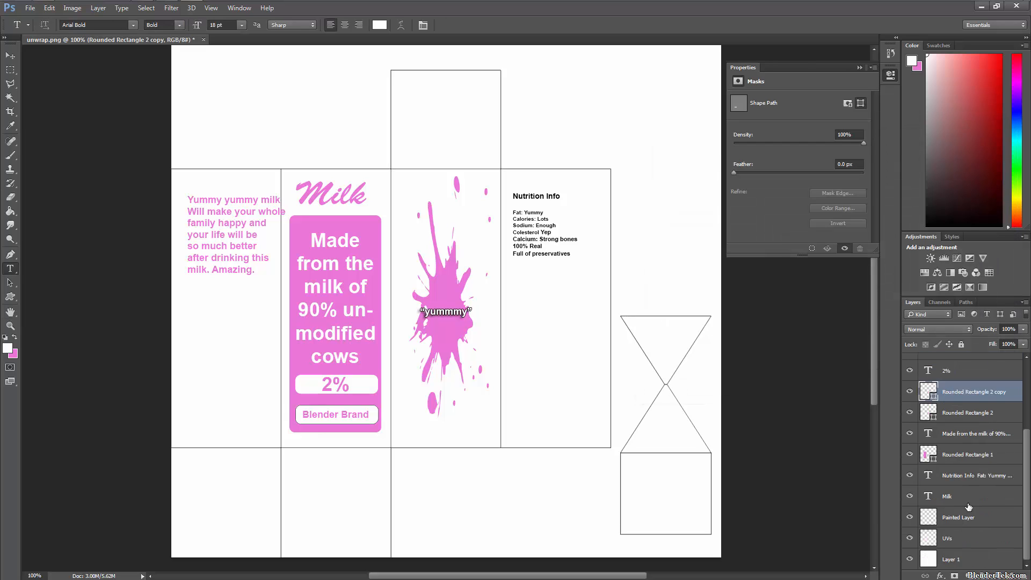
pyautogui.click(967, 496)
pyautogui.click(940, 575)
pyautogui.click(979, 388)
# - Copy the layer style of the "yummmy" text and paste it onto the splatter shape layer
pyautogui.scroll(3, 979, 387)
pyautogui.rightClick(977, 365)
pyautogui.click(902, 445)
pyautogui.rightClick(976, 416)
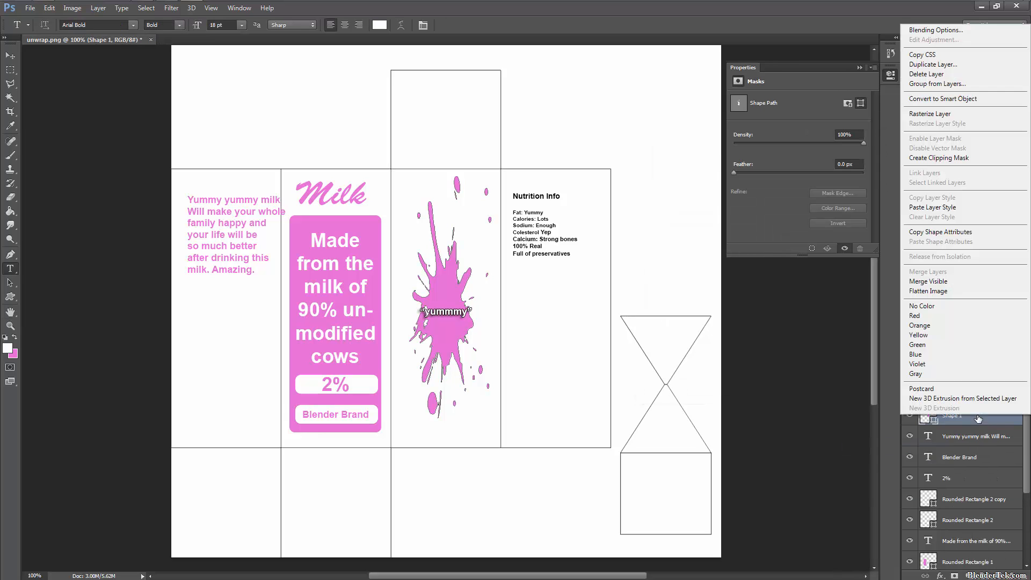
pyautogui.click(942, 216)
# - Try to paste the copied layer style onto the "Yummy yummy milk" text layer, and undo it
pyautogui.rightClick(975, 474)
pyautogui.click(964, 345)
pyautogui.scroll(-3, 985, 419)
pyautogui.hotkey('ctrl', 'z')
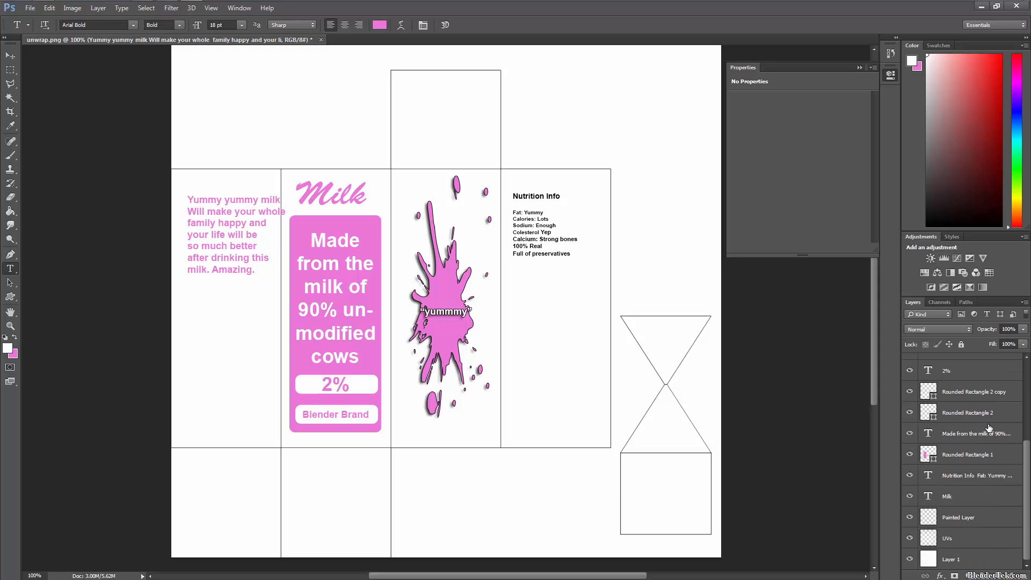
# - Paste the copied layer style onto the "Milk" text layer and the large pink Rounded Rectangle 1 layer
pyautogui.rightClick(989, 434)
pyautogui.click(970, 480)
pyautogui.rightClick(970, 496)
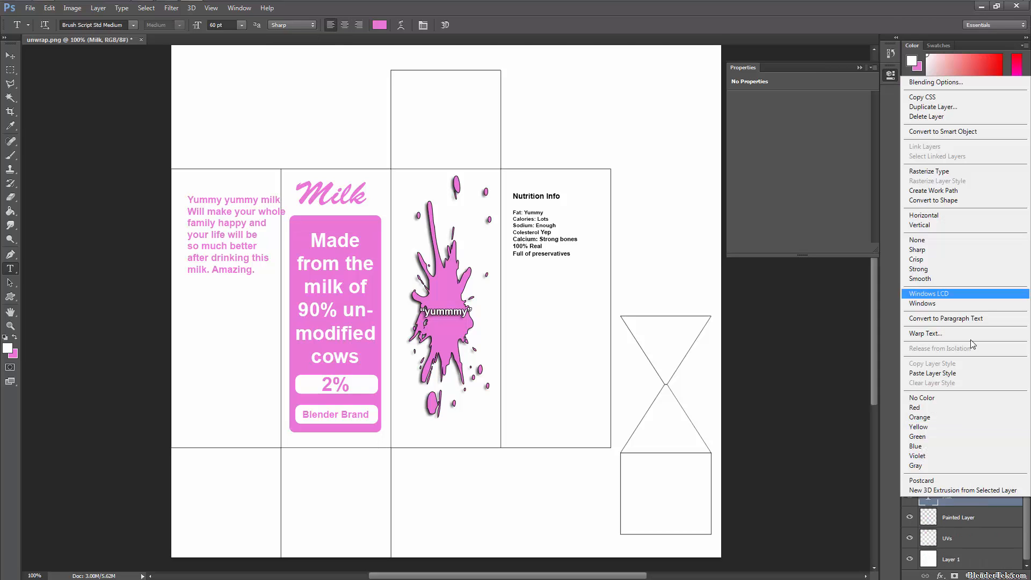
pyautogui.click(935, 373)
pyautogui.rightClick(967, 424)
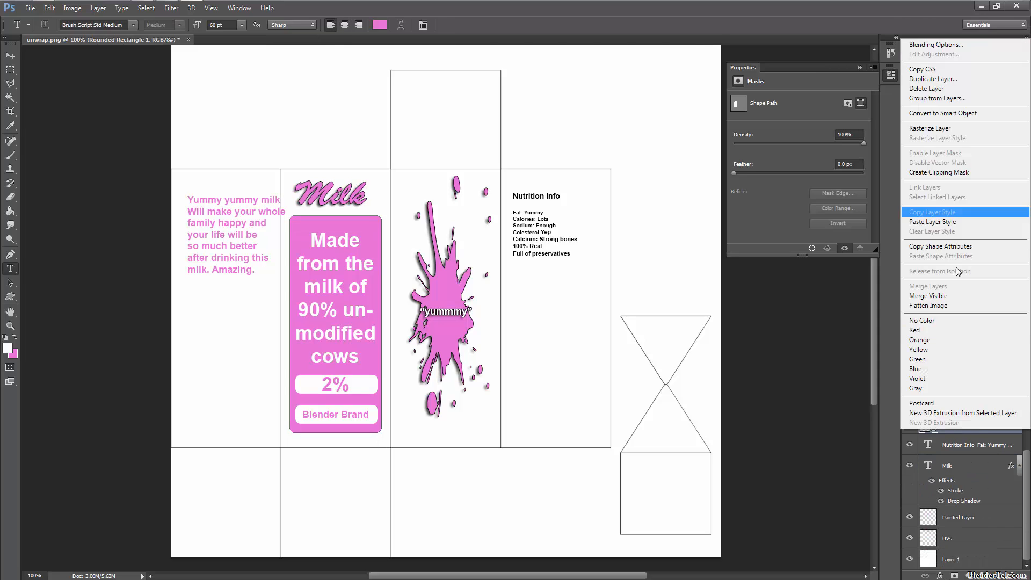
pyautogui.click(938, 215)
# - On the Painted Layer, brush freehand pink strokes over the two triangular UV faces
pyautogui.scroll(-1, 940, 424)
pyautogui.rightClick(967, 517)
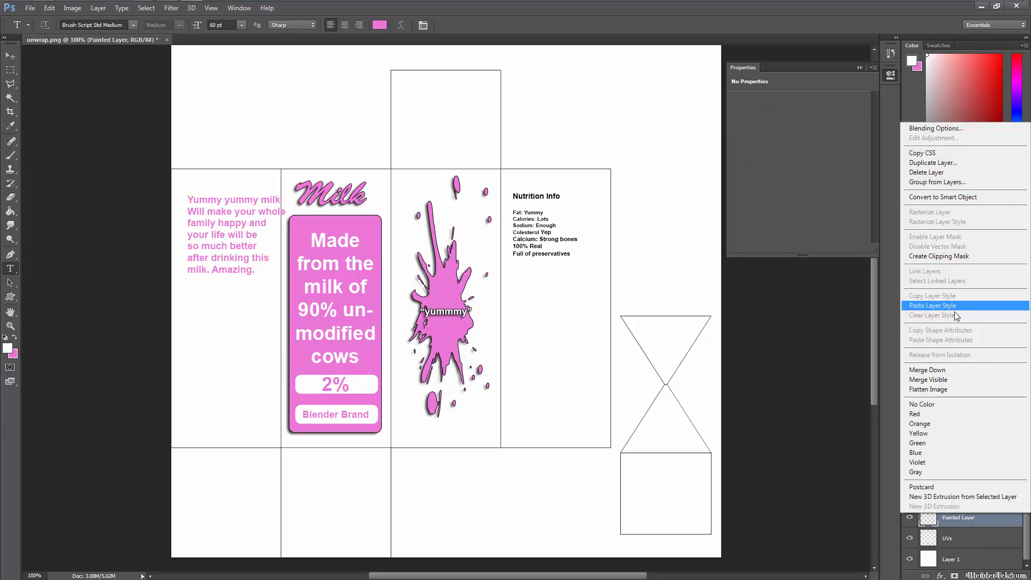
pyautogui.click(802, 363)
pyautogui.click(9, 155)
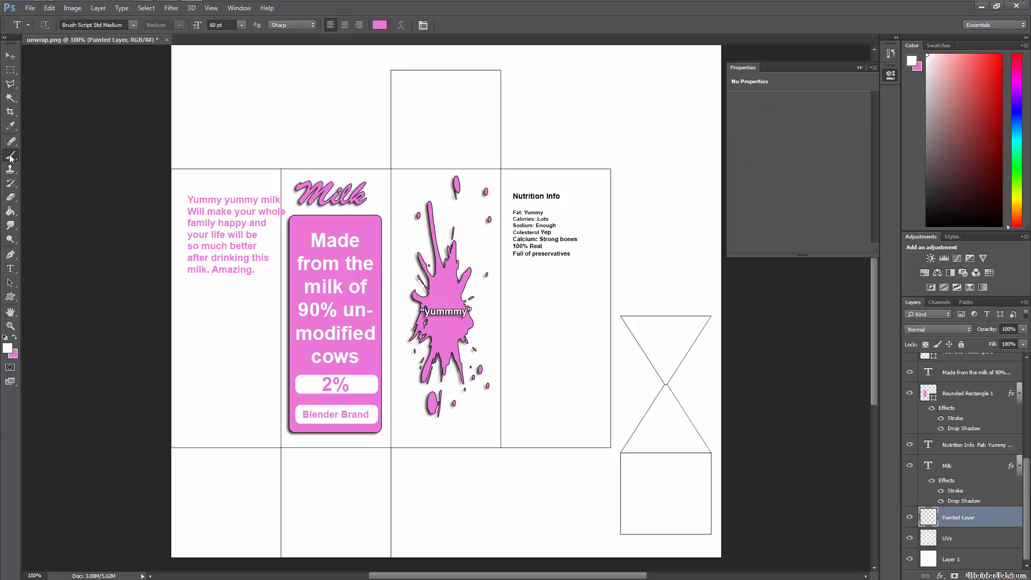
pyautogui.press('x')
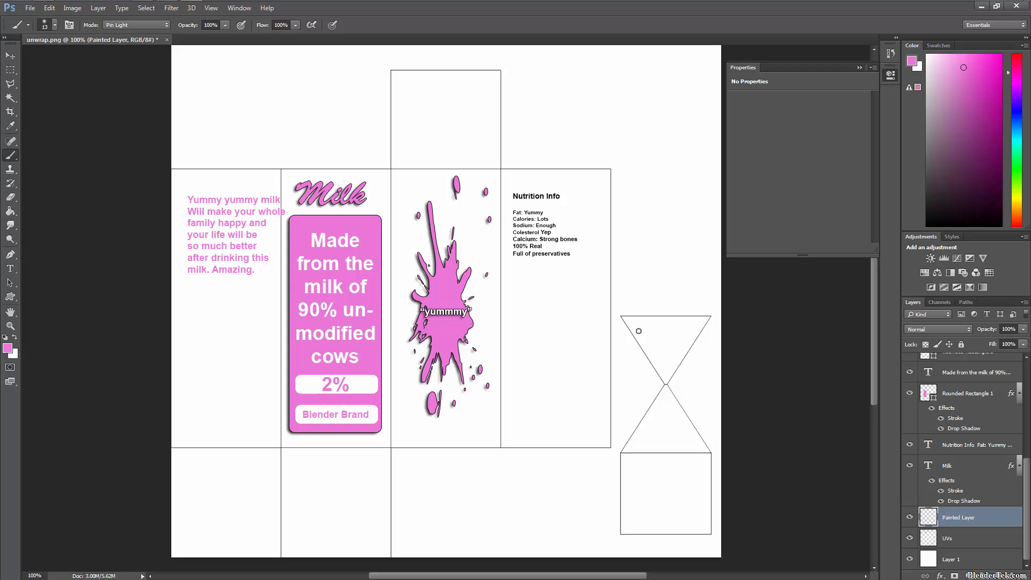
pyautogui.moveTo(648, 421)
pyautogui.mouseDown()
pyautogui.moveTo(641, 435)
pyautogui.moveTo(661, 407)
pyautogui.moveTo(685, 439)
pyautogui.moveTo(670, 441)
pyautogui.mouseUp()
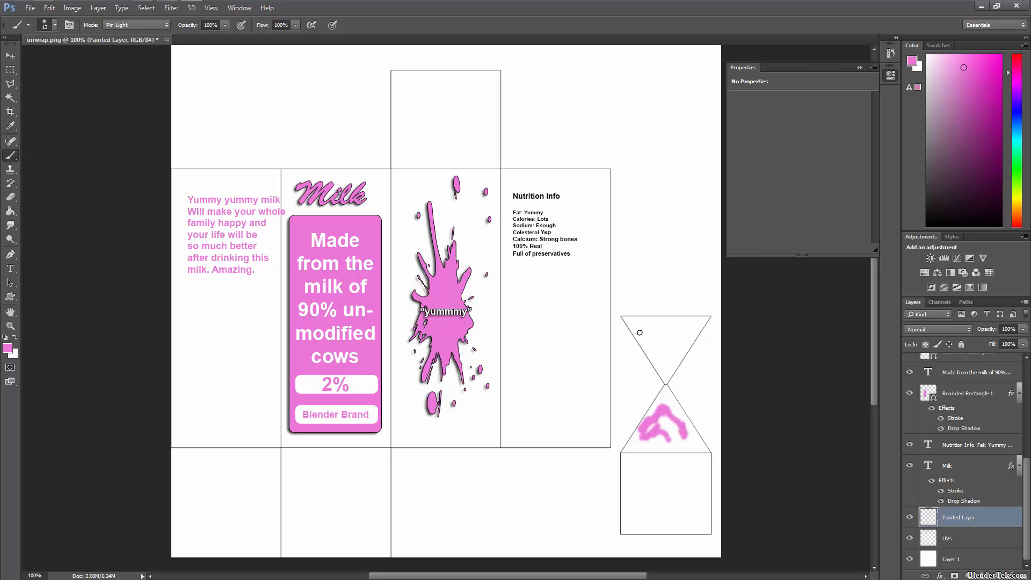
pyautogui.moveTo(651, 325)
pyautogui.mouseDown()
pyautogui.moveTo(665, 363)
pyautogui.moveTo(647, 345)
pyautogui.moveTo(681, 337)
pyautogui.moveTo(668, 341)
pyautogui.moveTo(647, 318)
pyautogui.moveTo(664, 337)
pyautogui.moveTo(693, 321)
pyautogui.mouseUp()
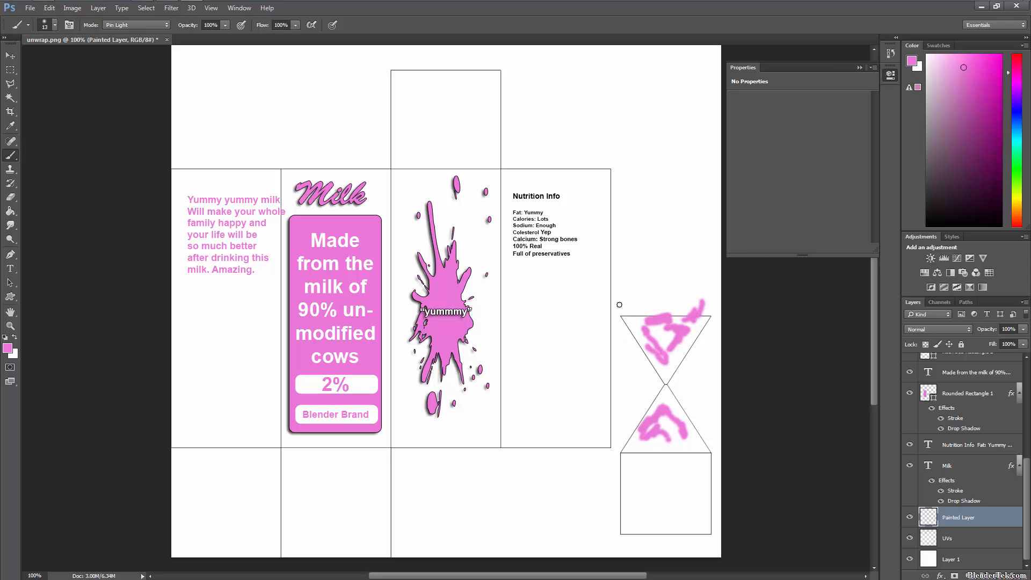
pyautogui.moveTo(619, 304)
pyautogui.mouseDown()
pyautogui.moveTo(654, 320)
pyautogui.moveTo(617, 331)
pyautogui.moveTo(656, 361)
pyautogui.moveTo(678, 364)
pyautogui.moveTo(708, 341)
pyautogui.mouseUp()
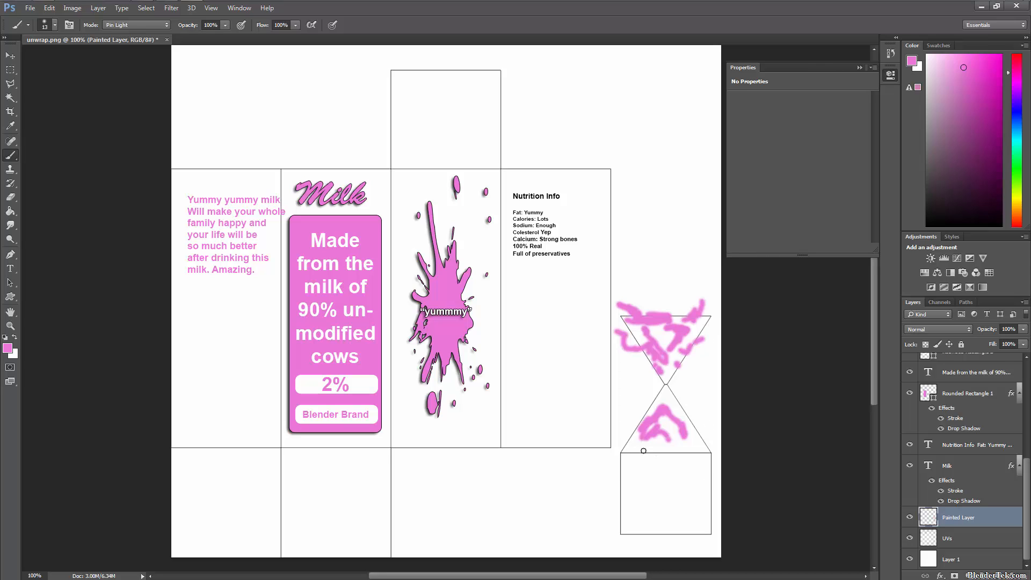
# - Brush pink spiral-like strokes over the square UV face below the triangles and the face above the splatter panel
pyautogui.moveTo(630, 464)
pyautogui.mouseDown()
pyautogui.moveTo(703, 501)
pyautogui.moveTo(608, 483)
pyautogui.moveTo(688, 481)
pyautogui.moveTo(675, 484)
pyautogui.mouseUp()
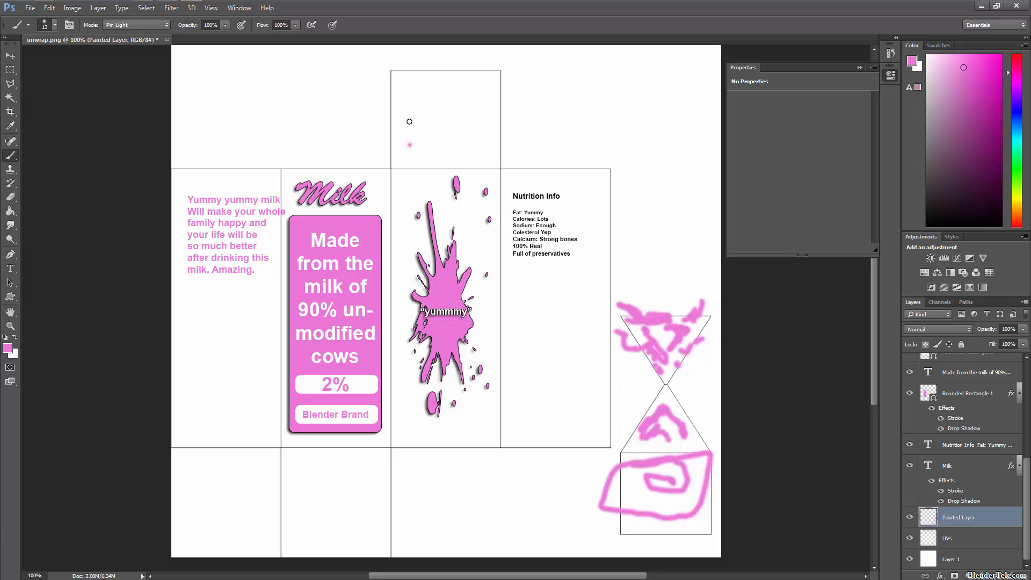
pyautogui.moveTo(408, 144); pyautogui.dragTo(494, 119)
pyautogui.moveTo(495, 156)
pyautogui.mouseDown()
pyautogui.moveTo(452, 106)
pyautogui.moveTo(465, 131)
pyautogui.mouseUp()
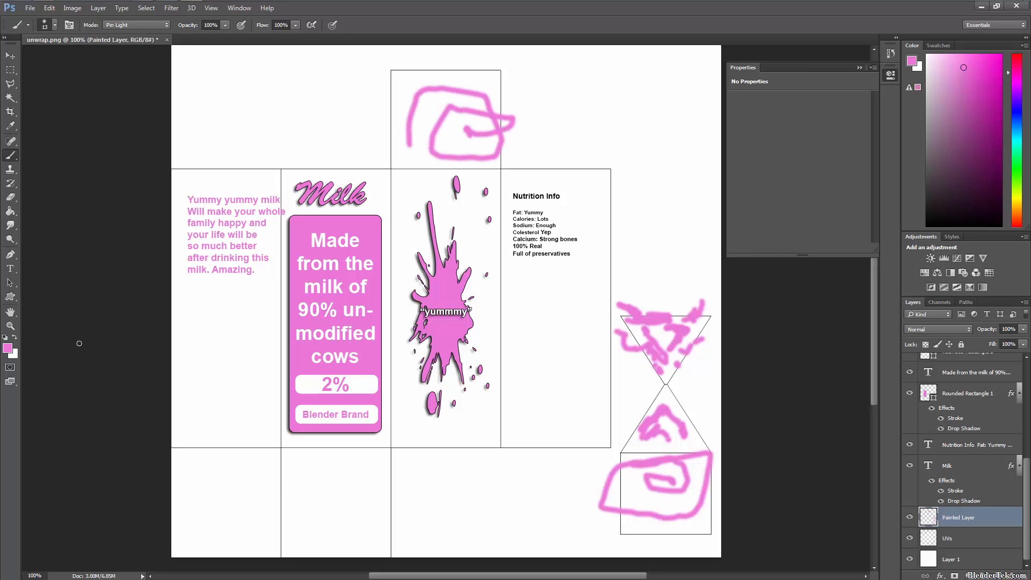
# - Add a row of seven vertical-bar characters as a barcode on the face below the pink panel and colour it black (000000)
pyautogui.click(10, 268)
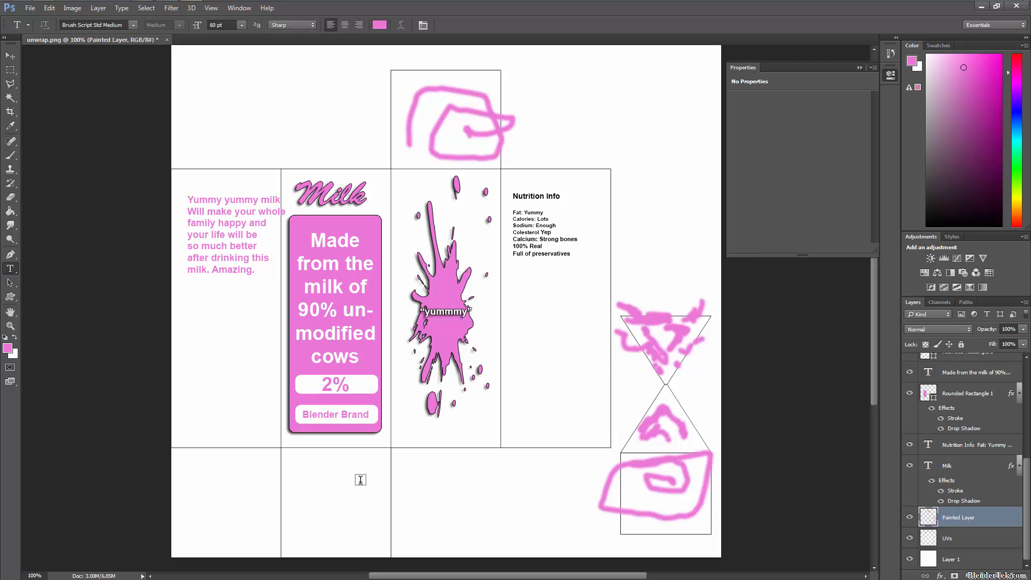
pyautogui.click(291, 498)
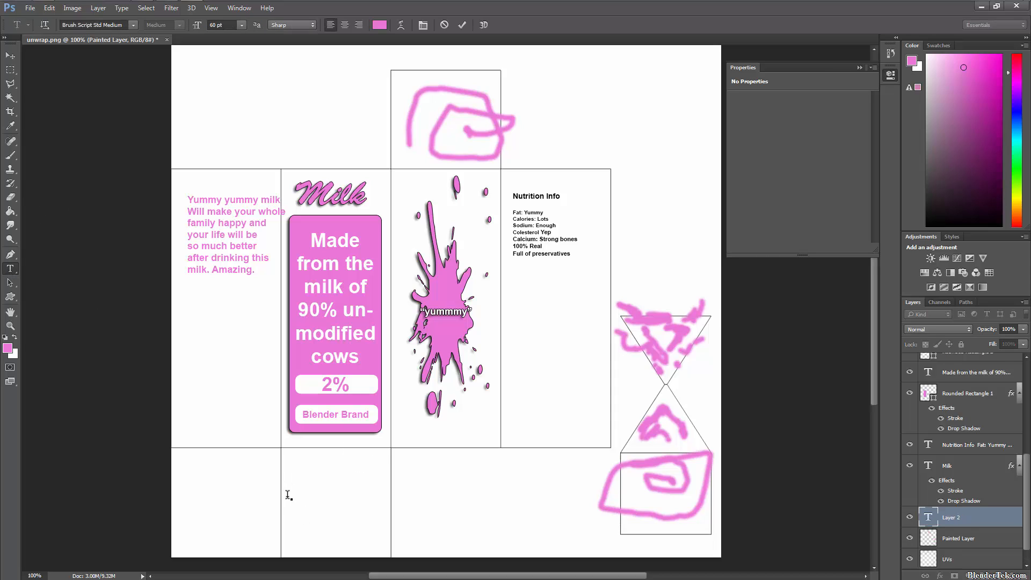
pyautogui.write('|||||||')
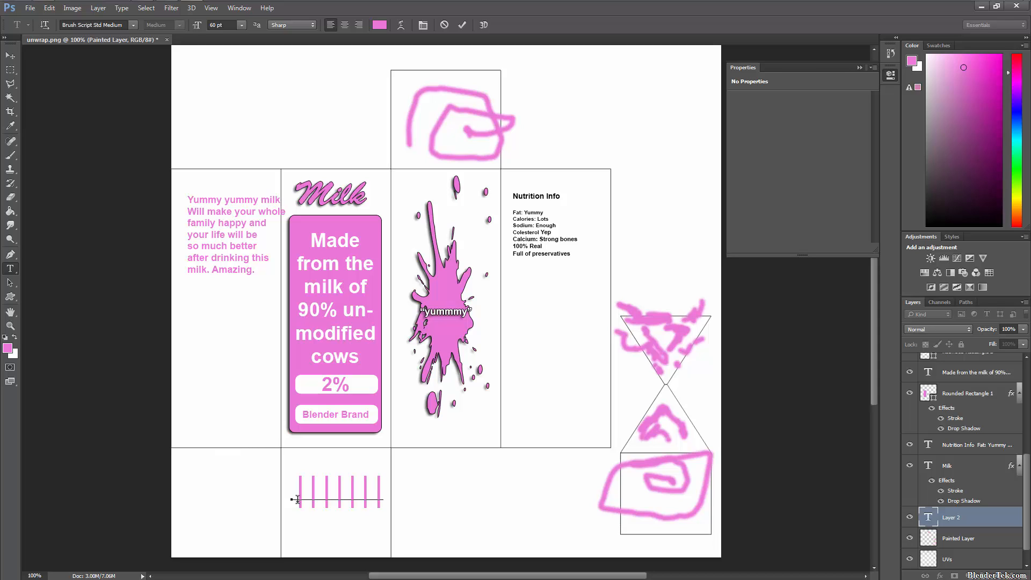
pyautogui.hotkey('ctrl', 'a')
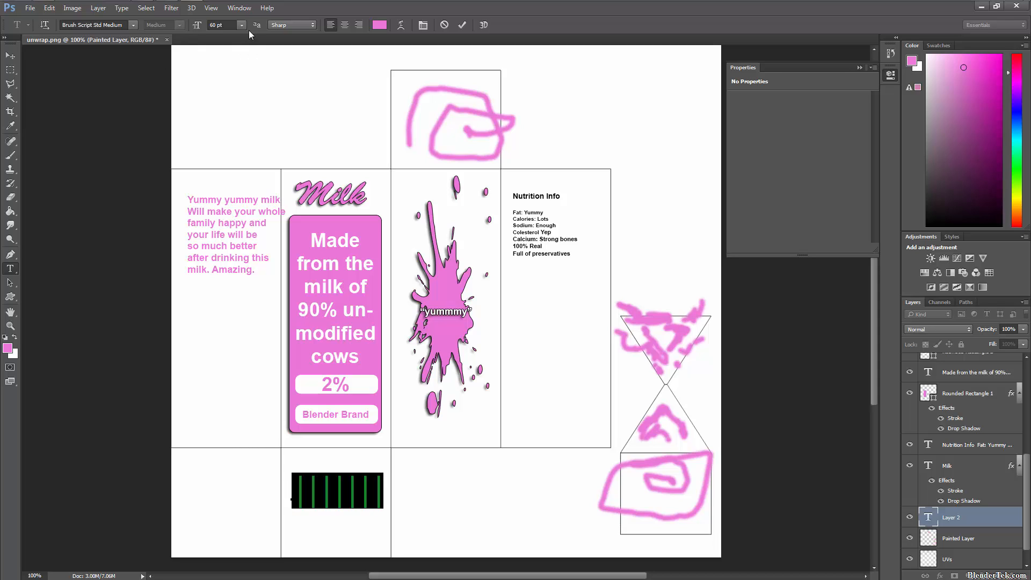
pyautogui.click(379, 25)
pyautogui.click(697, 420)
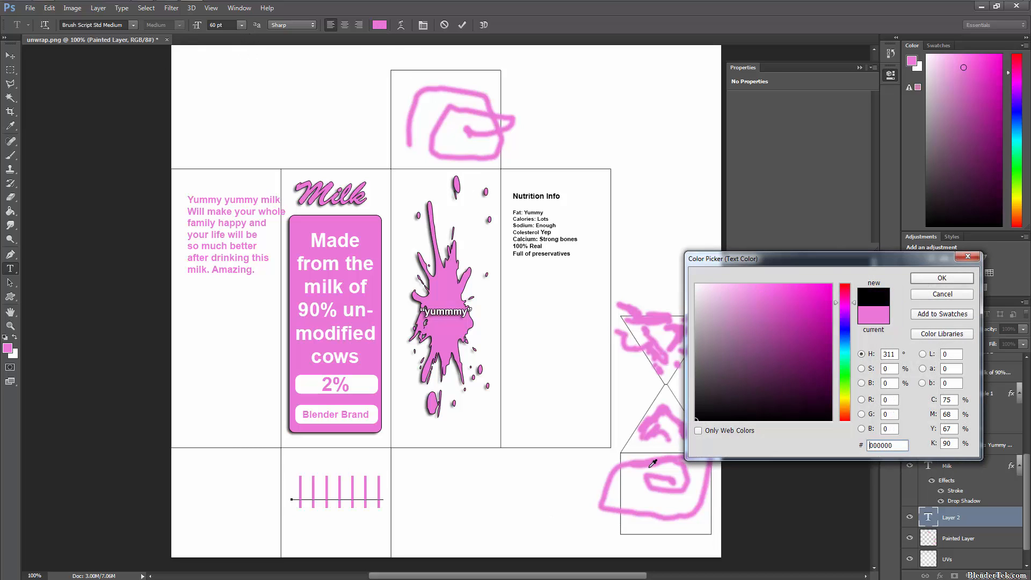
pyautogui.click(942, 278)
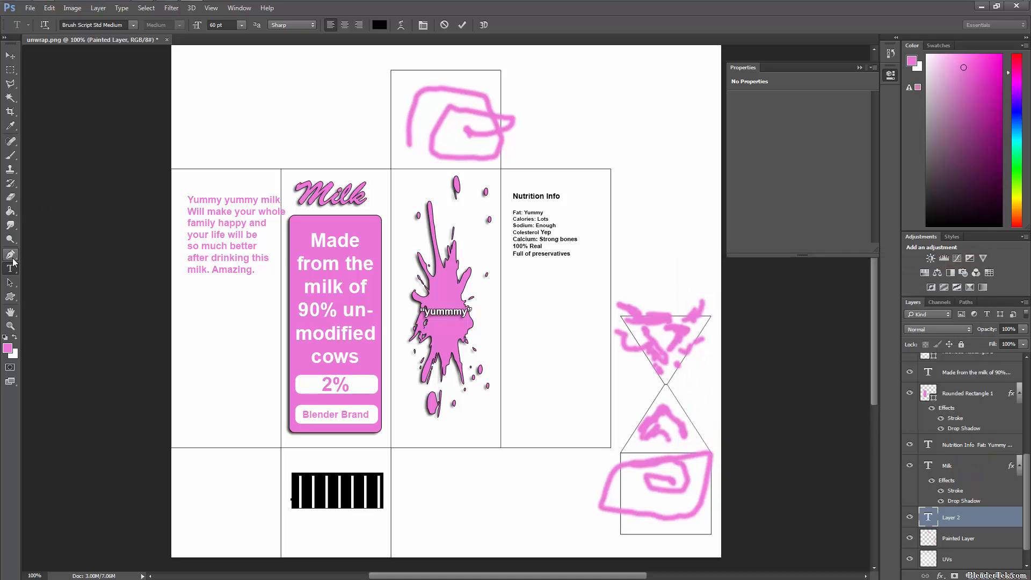
pyautogui.click(10, 254)
# - Add the text "123456789" on a new layer just below the barcode bars
pyautogui.click(9, 268)
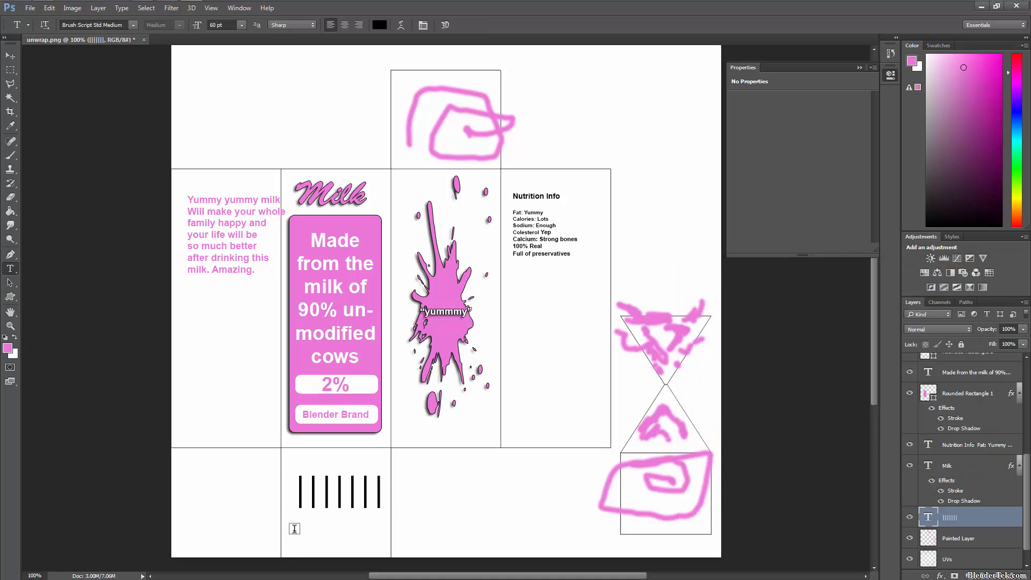
pyautogui.click(290, 530)
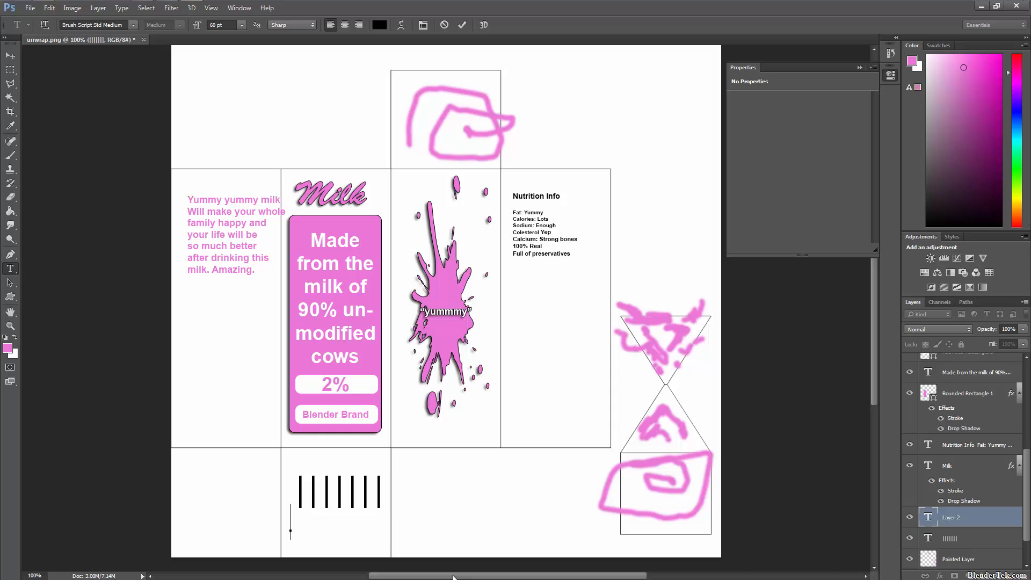
pyautogui.write('12345678')
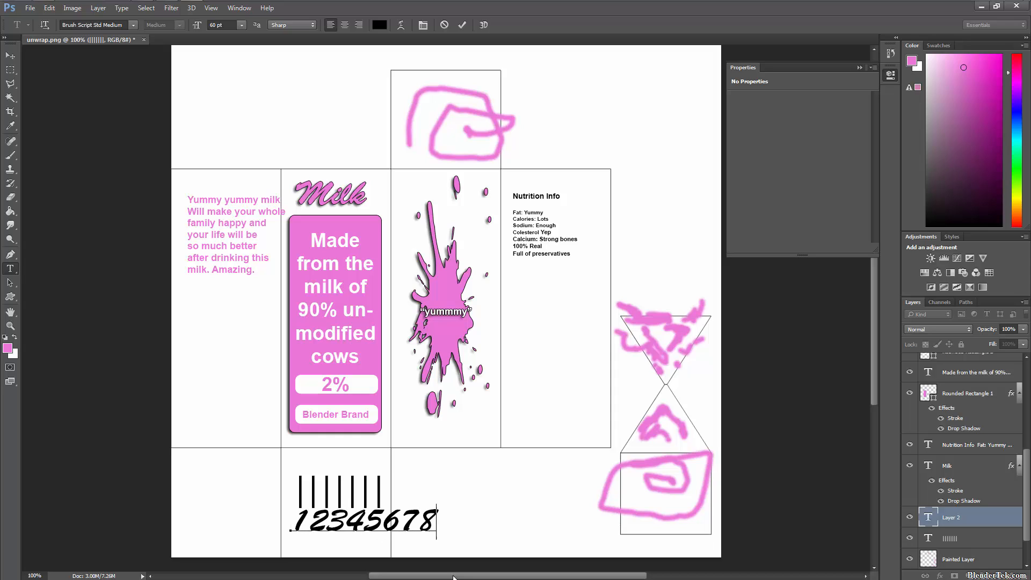
pyautogui.write('9')
# - Set the barcode digits to Times New Roman Bold at 36 pt and align them under the bars
pyautogui.hotkey('ctrl', 'a')
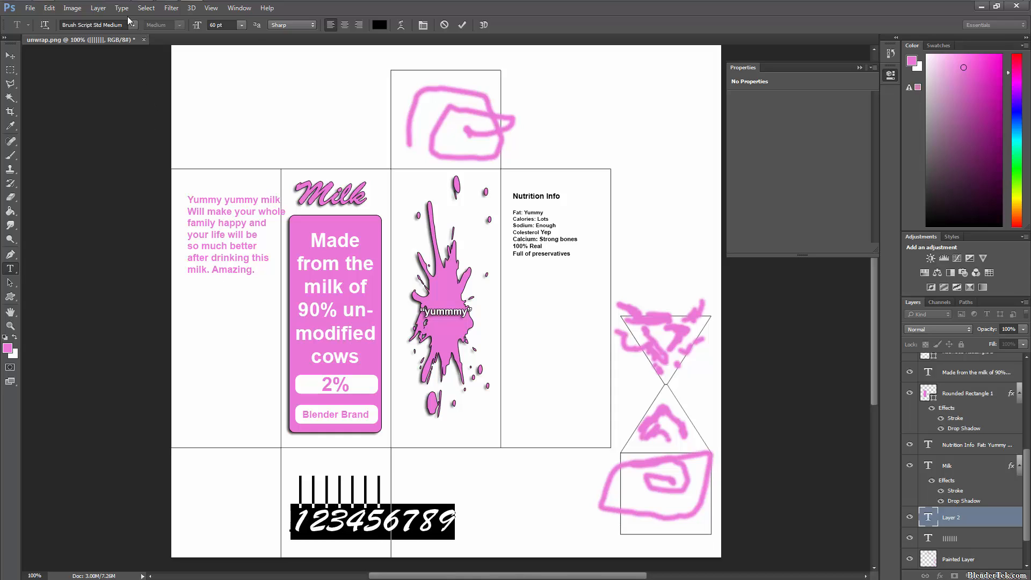
pyautogui.click(132, 25)
pyautogui.write('t')
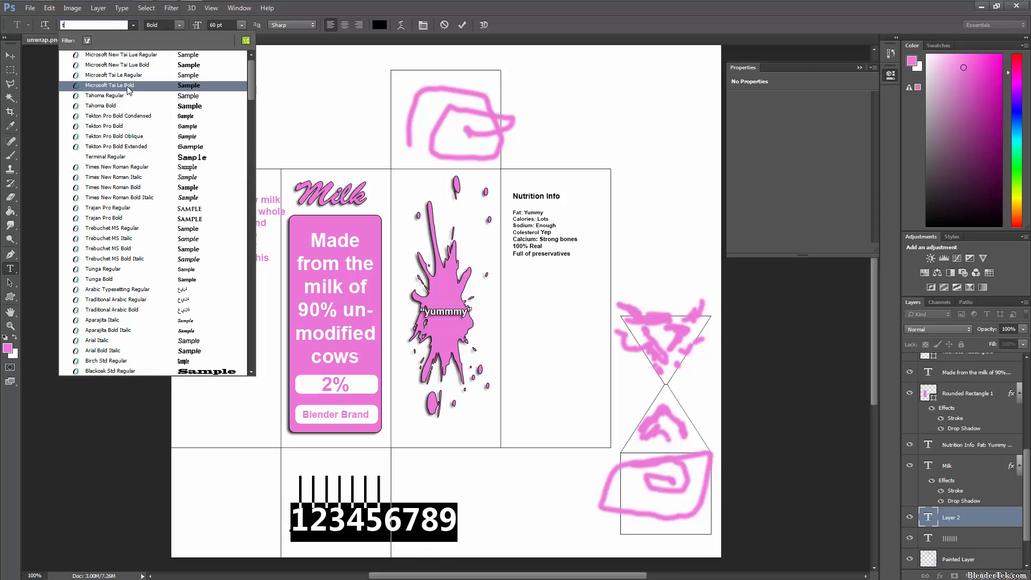
pyautogui.write('im')
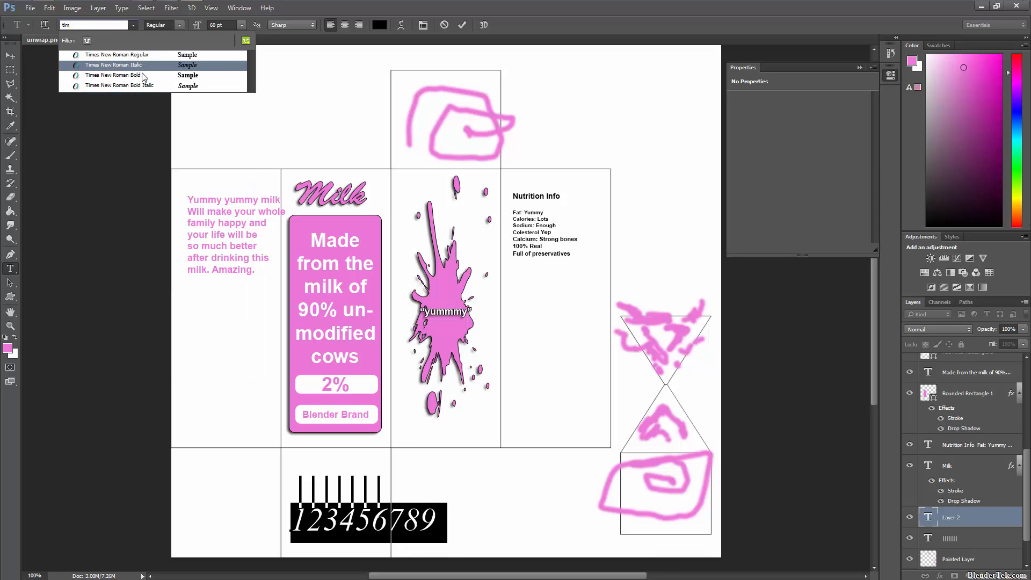
pyautogui.click(144, 76)
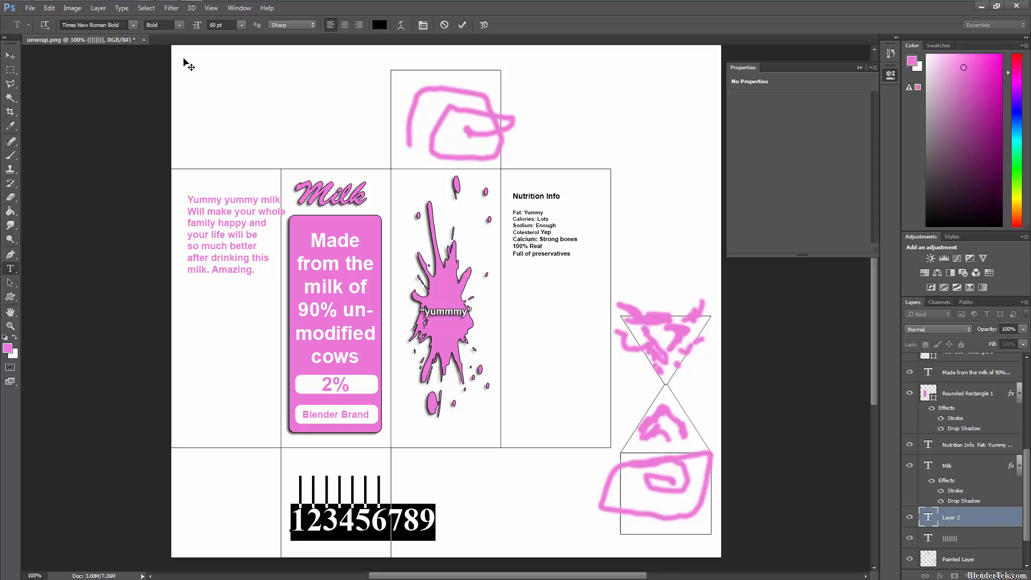
pyautogui.click(241, 25)
pyautogui.click(244, 172)
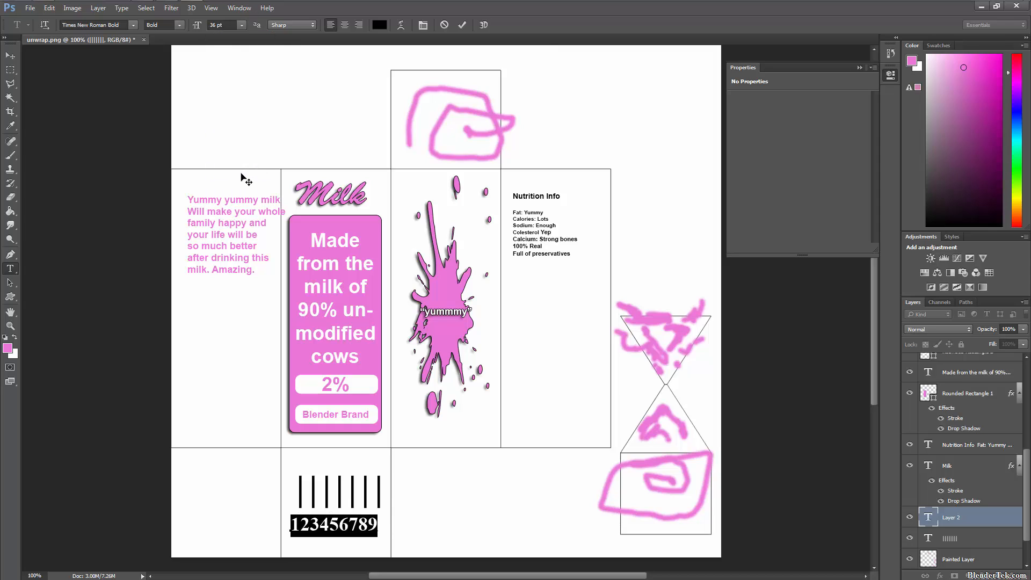
pyautogui.click(10, 56)
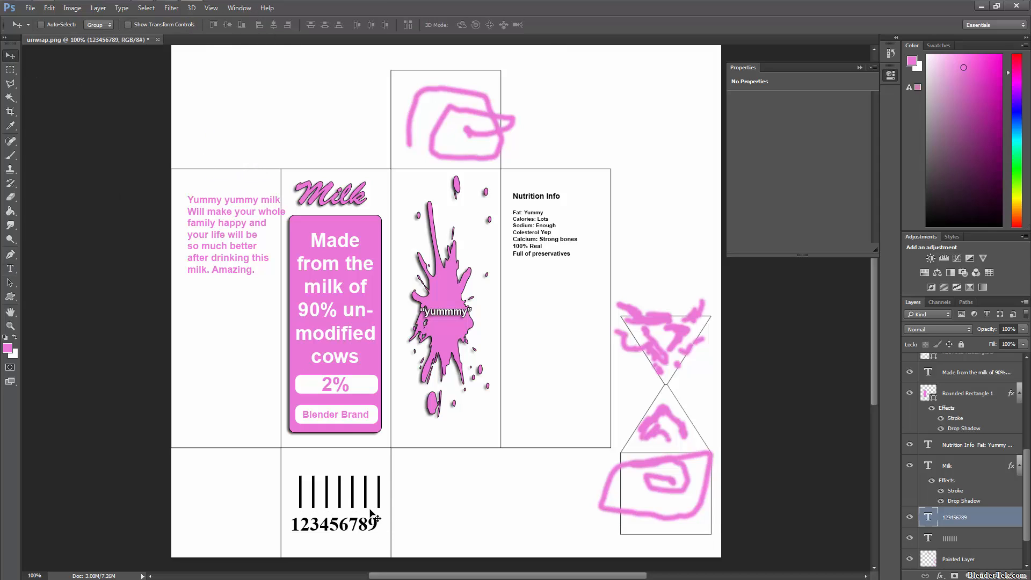
pyautogui.moveTo(376, 517); pyautogui.dragTo(381, 517)
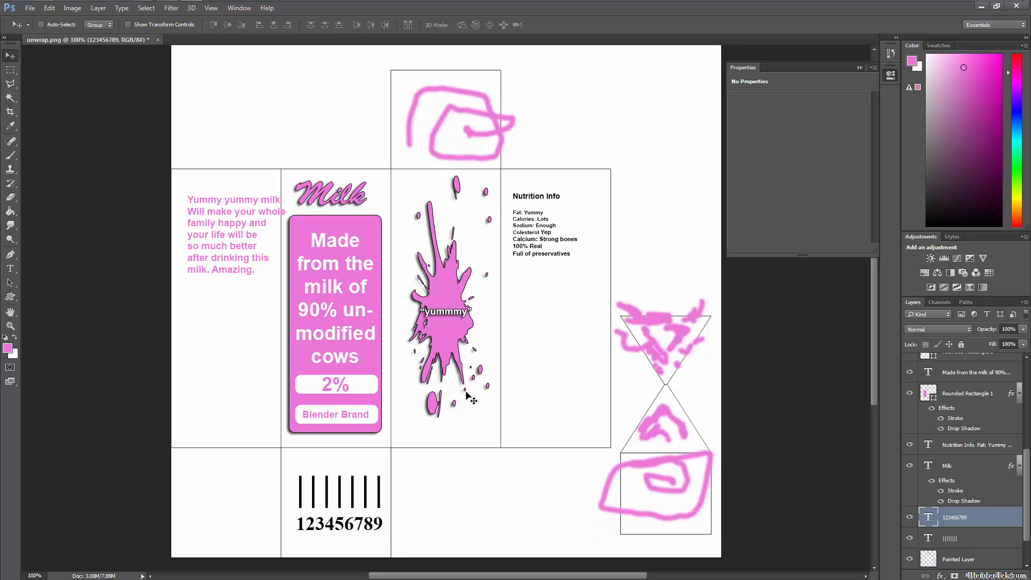
# - Select the Painted Layer and hide the UVs layer so its guide lines are left out of the texture
pyautogui.click(964, 559)
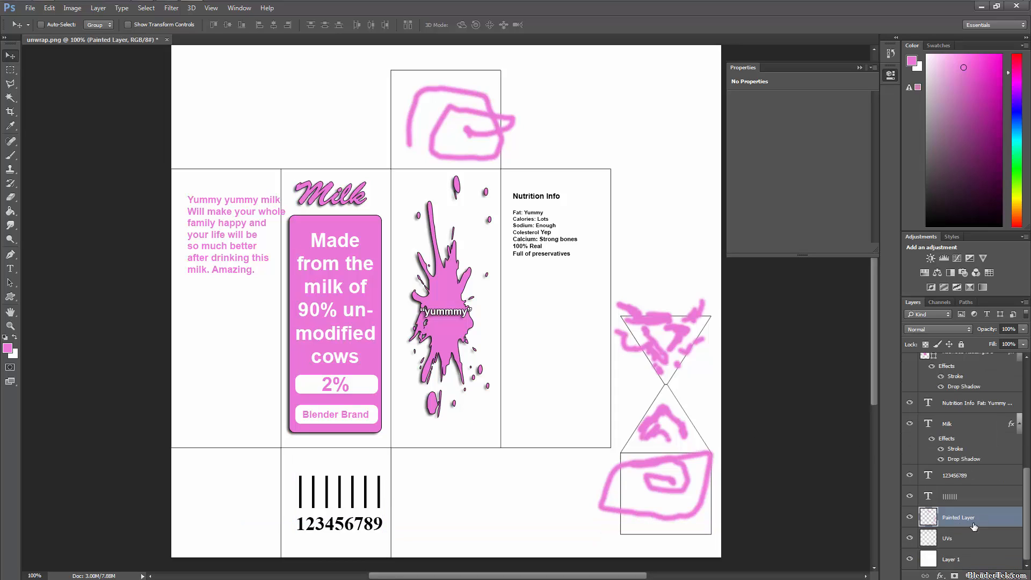
pyautogui.click(908, 539)
pyautogui.click(908, 539)
pyautogui.click(909, 539)
pyautogui.click(908, 539)
pyautogui.click(908, 539)
# - Start saving the texture as a new file in the milk container folder with PNG as the format
pyautogui.click(30, 9)
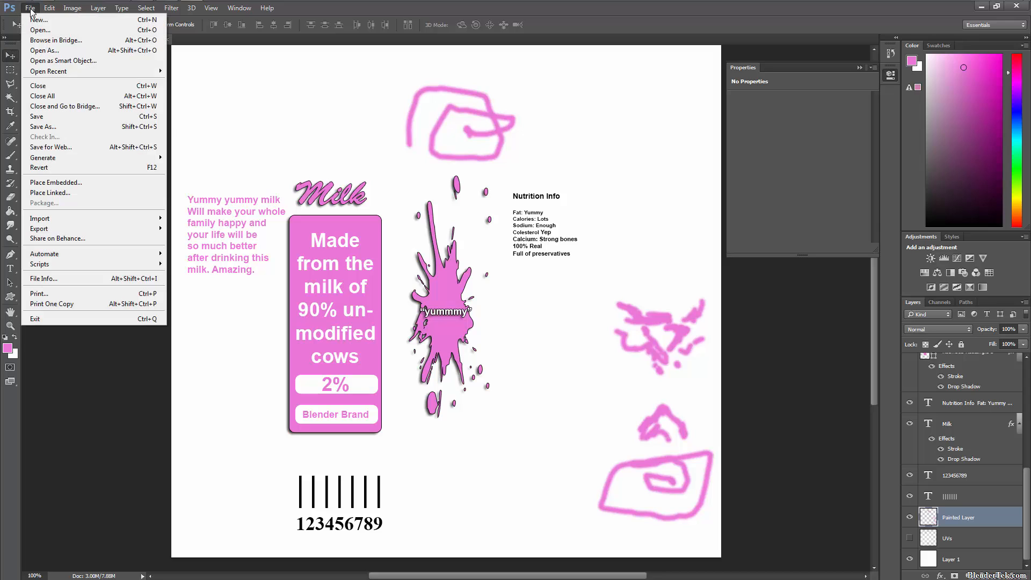
pyautogui.click(67, 129)
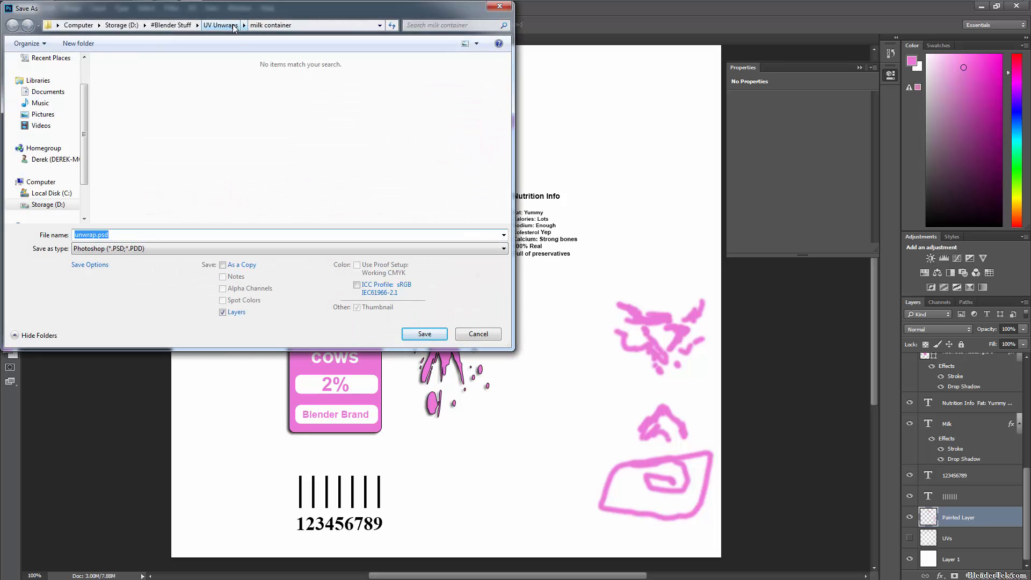
pyautogui.click(153, 248)
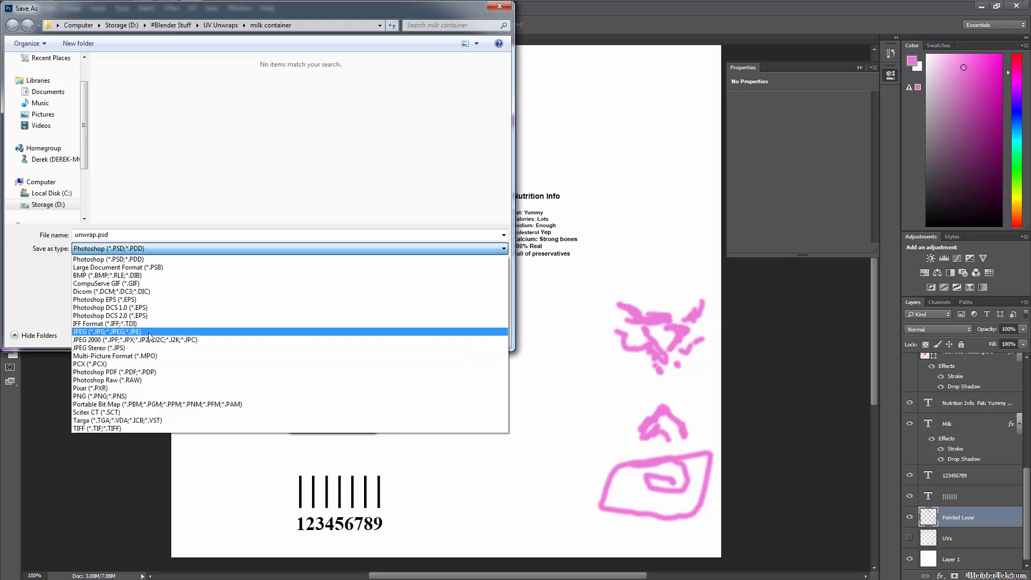
pyautogui.click(141, 396)
# - Name the file milkDIFF and save it as a PNG with Smallest / Slow compression and no interlacing
pyautogui.click(96, 235)
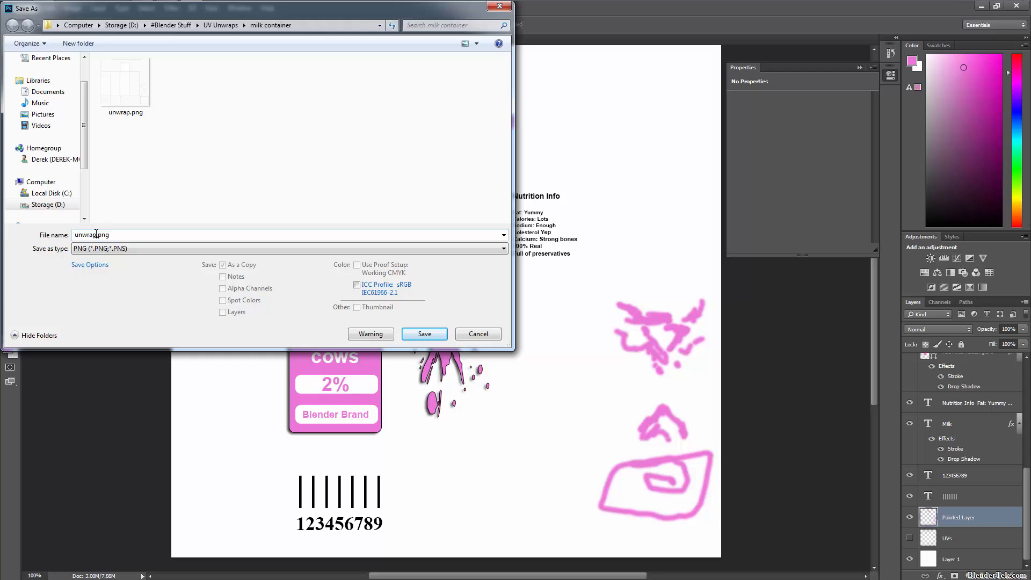
pyautogui.doubleClick(91, 235)
pyautogui.write('milkcon')
pyautogui.press('BackSpace')
pyautogui.press('BackSpace')
pyautogui.press('BackSpace')
pyautogui.write('DIFF')
pyautogui.click(136, 235)
pyautogui.click(425, 333)
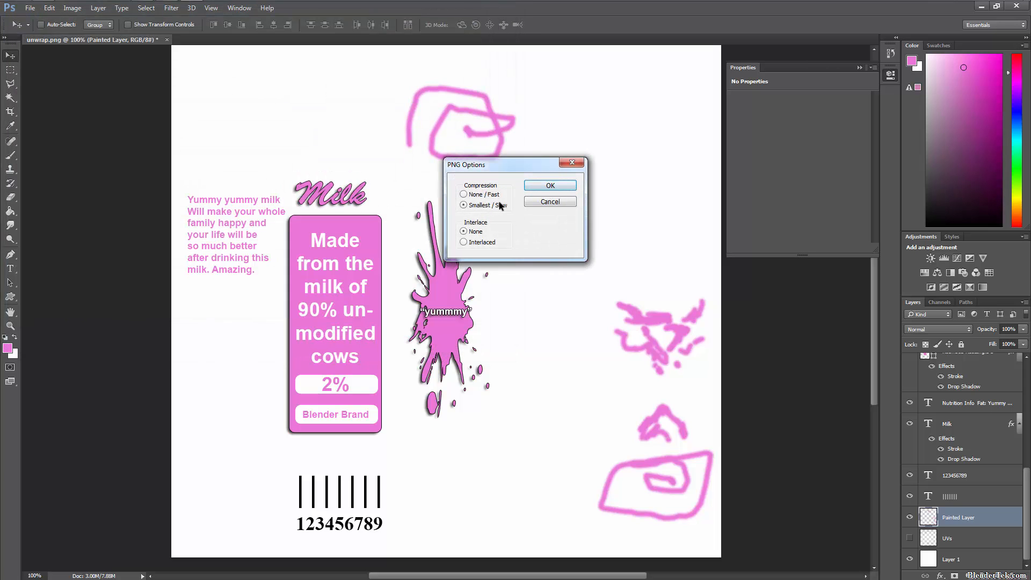
pyautogui.click(559, 185)
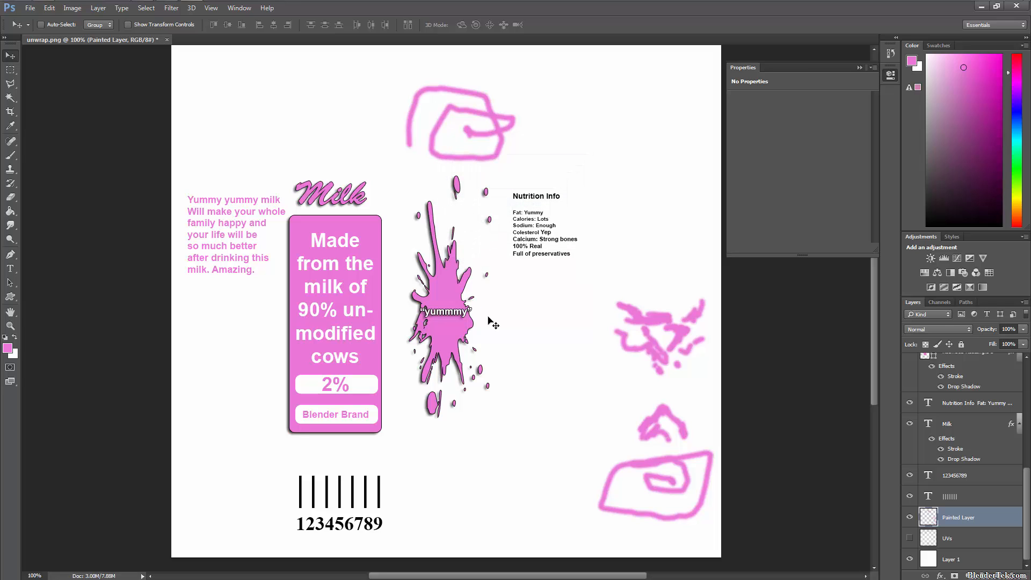
# - Switch to Blender, where the milk container model and its UV layout are open
pyautogui.moveTo(70, 5)
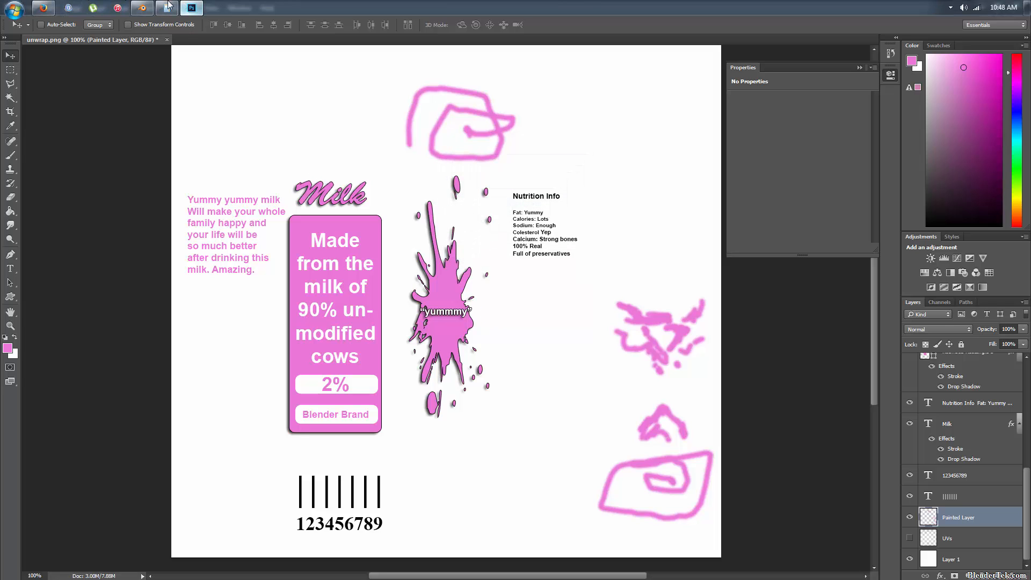
pyautogui.click(145, 6)
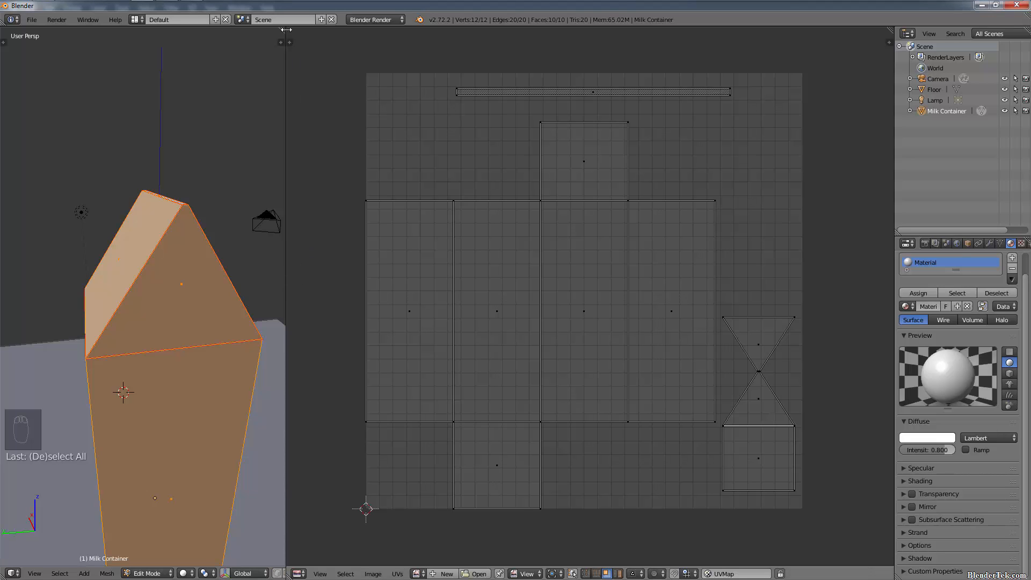
# - Merge the UV editor area into the 3D view and show the whole milk container at an angle from above
pyautogui.moveTo(282, 29); pyautogui.dragTo(371, 388)
pyautogui.scroll(-3, 496, 319)
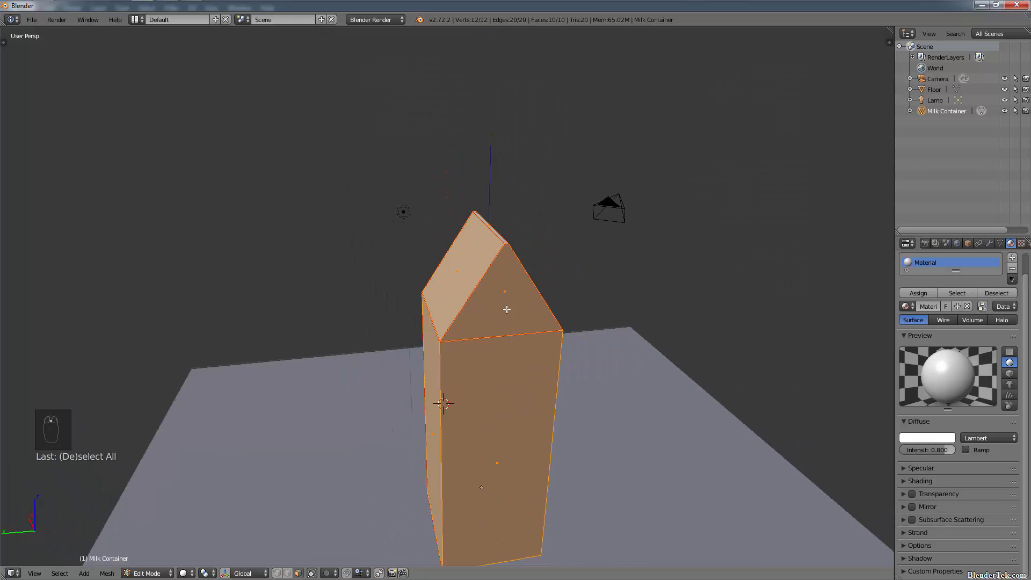
pyautogui.moveTo(495, 319); pyautogui.dragTo(436, 229, button='middle')
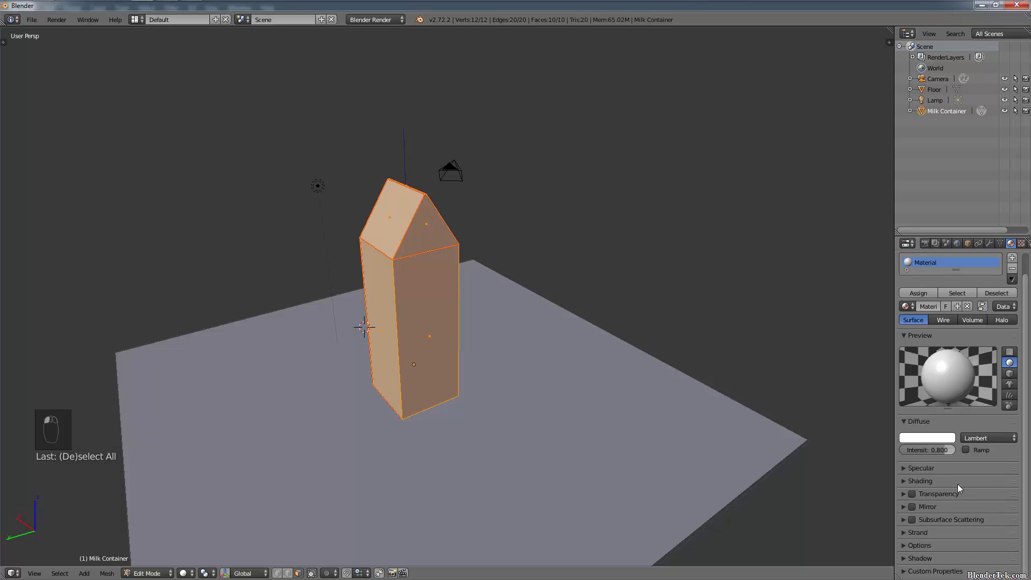
# - Switch the render engine to Cycles Render and enable nodes for the milk container's material
pyautogui.click(390, 20)
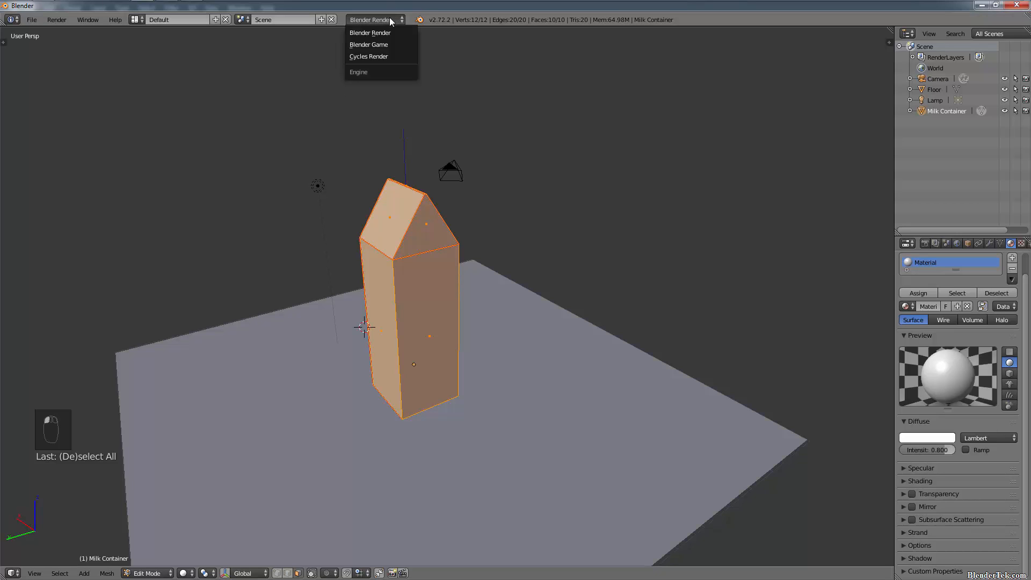
pyautogui.click(379, 57)
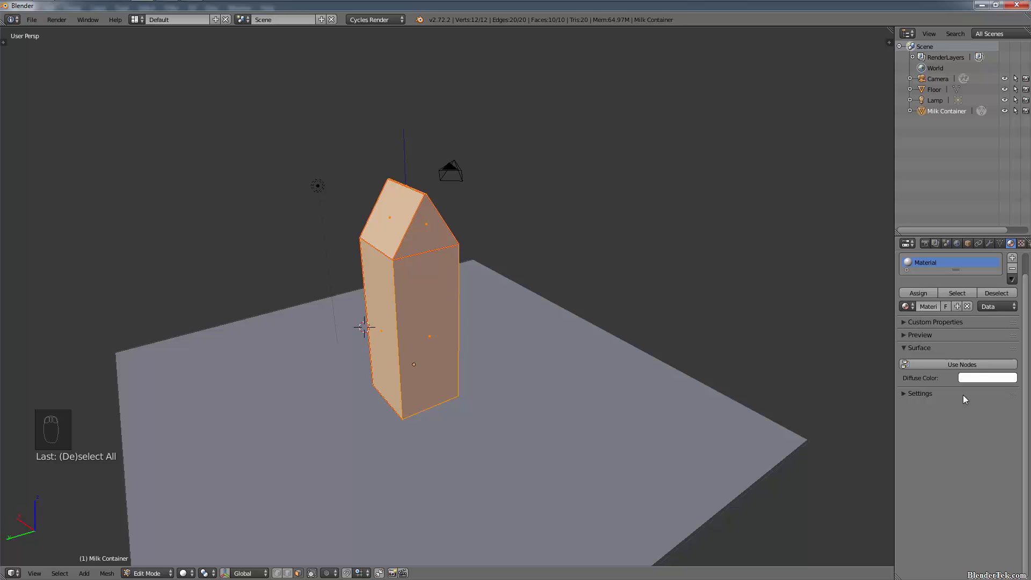
pyautogui.click(974, 365)
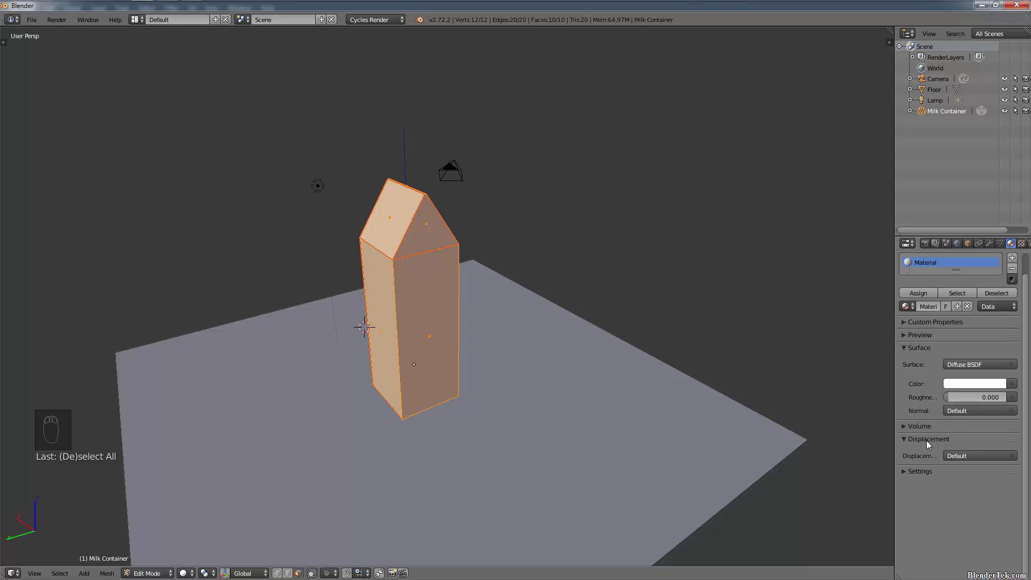
# - Split the 3D view horizontally, make the lower area a Node Editor and hide its properties sidebar
pyautogui.moveTo(3, 576); pyautogui.dragTo(33, 319)
pyautogui.click(11, 573)
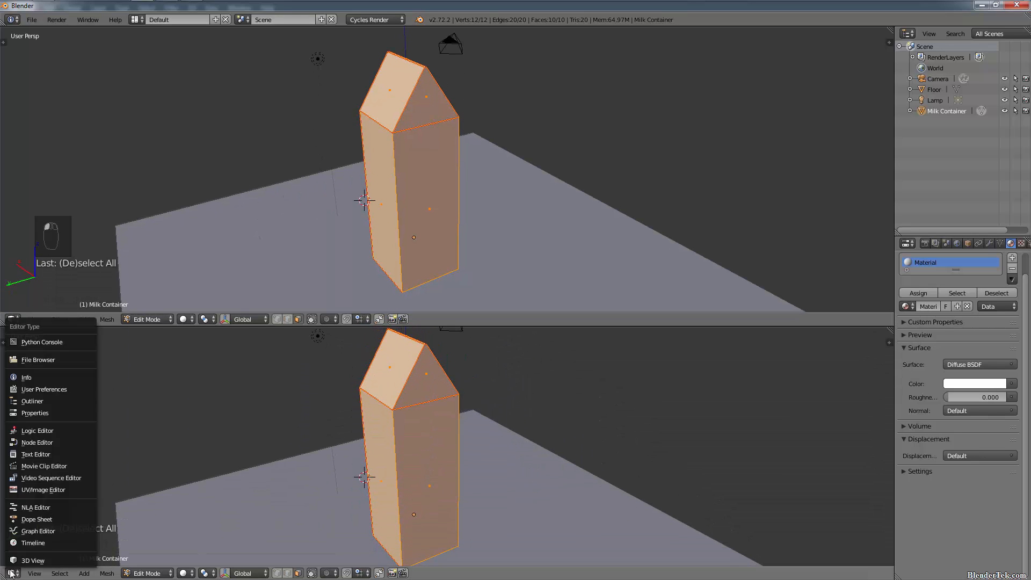
pyautogui.click(58, 443)
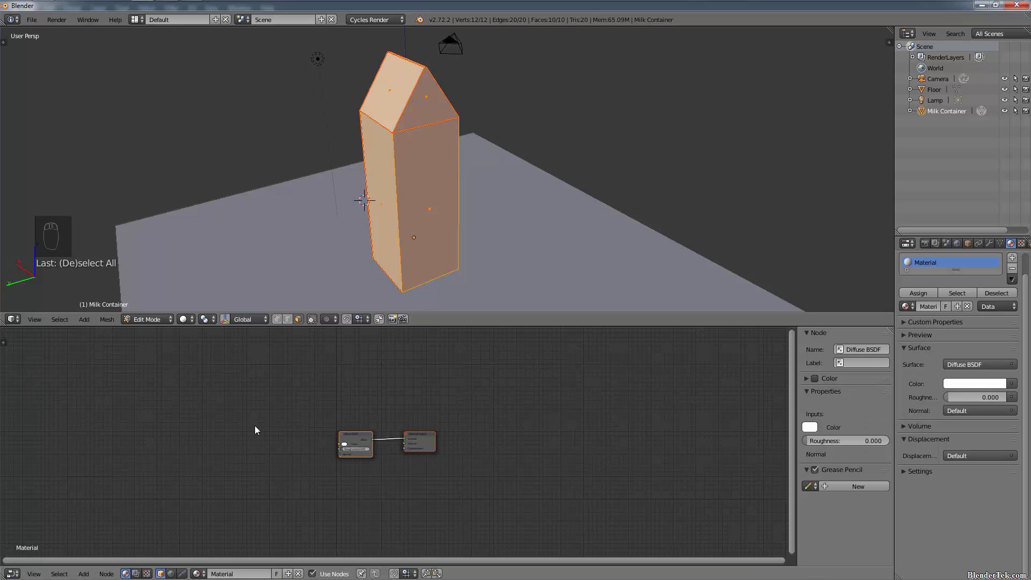
pyautogui.scroll(5, 395, 435)
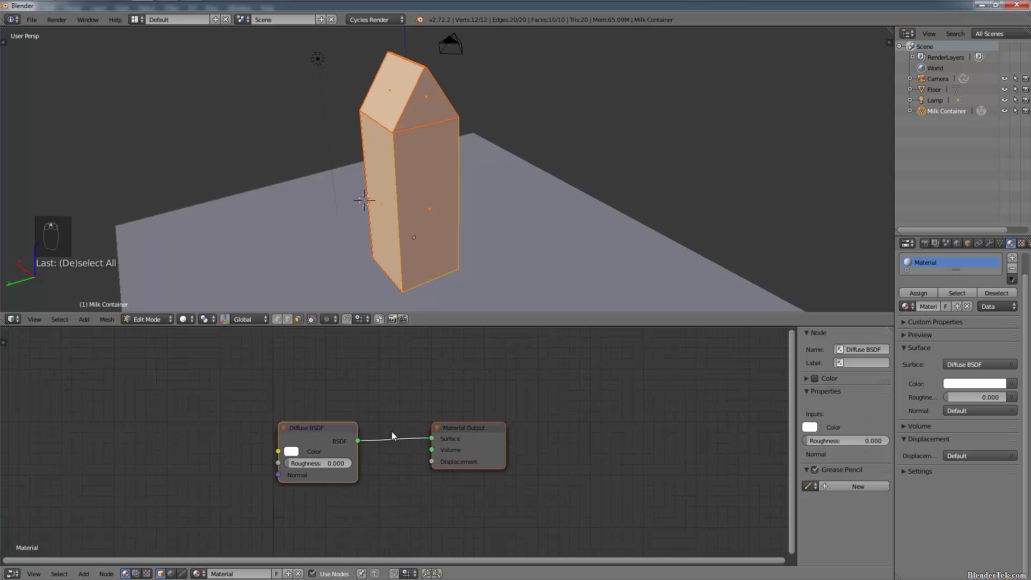
pyautogui.press('n')
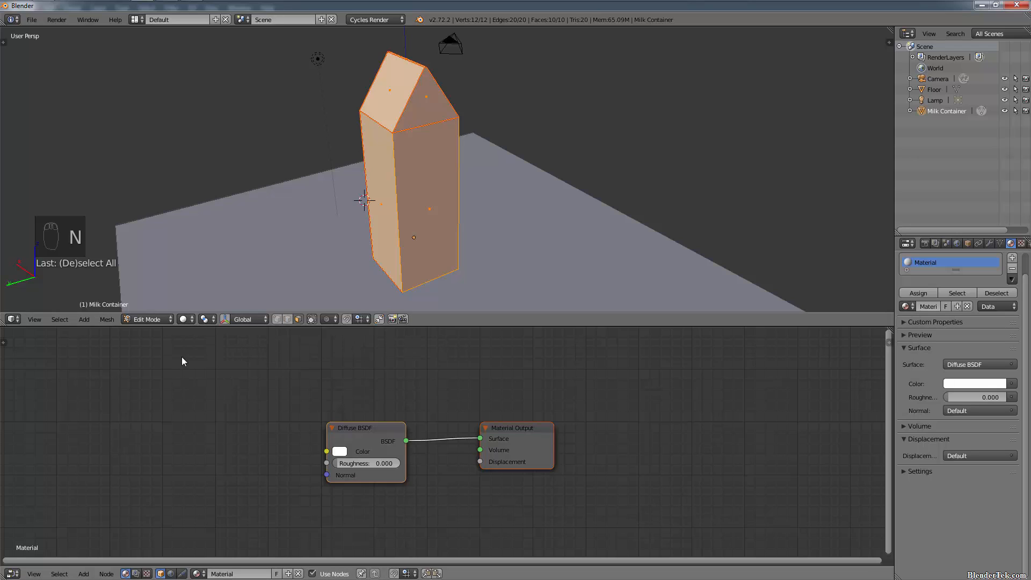
# - Set the viewport shading to Texture and deselect the whole milk container mesh
pyautogui.click(183, 319)
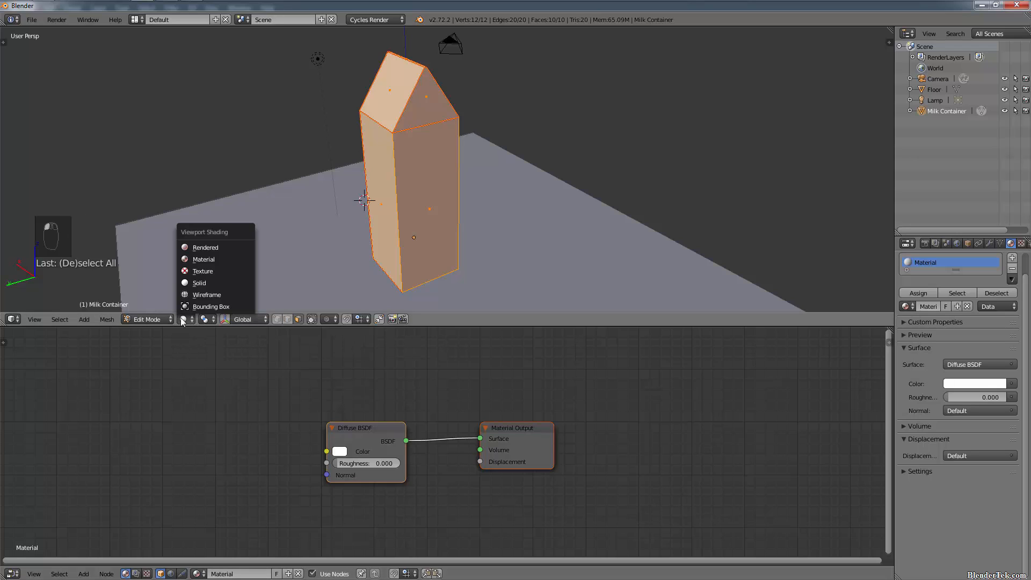
pyautogui.click(215, 267)
pyautogui.press('a')
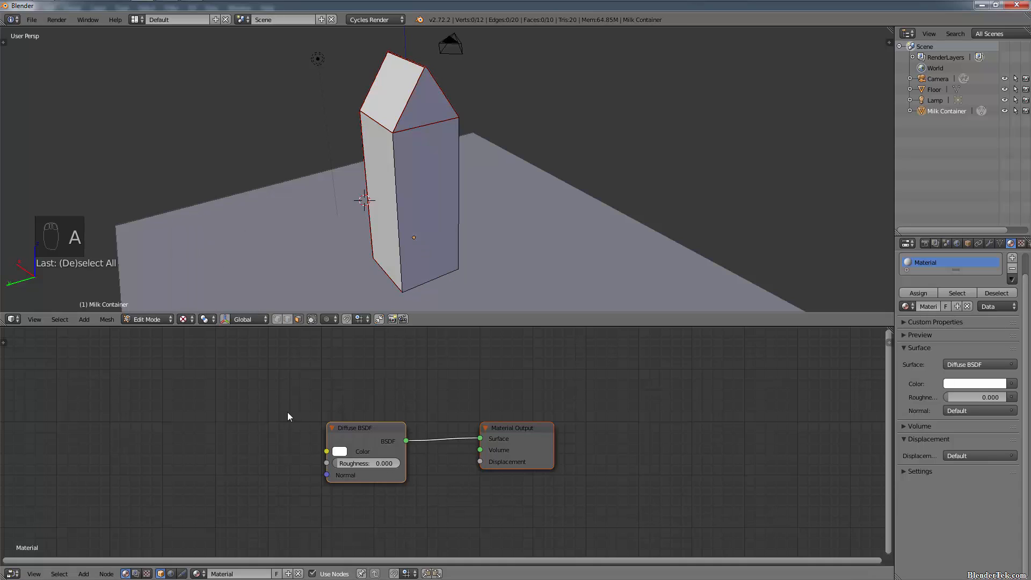
# - Change the Diffuse BSDF colour to bright green and set the viewport shading to Material to preview it
pyautogui.click(339, 452)
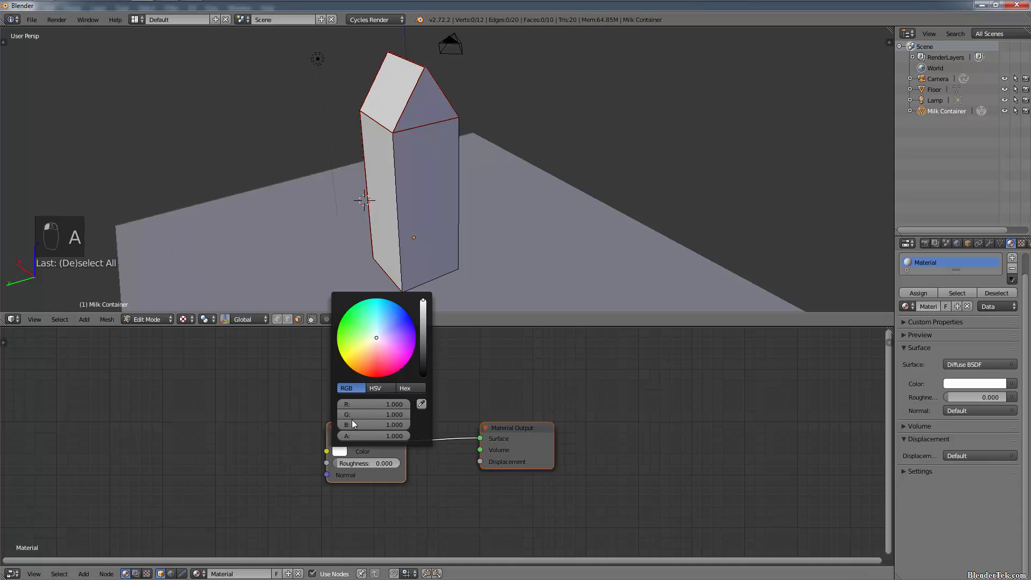
pyautogui.moveTo(370, 340); pyautogui.dragTo(352, 335)
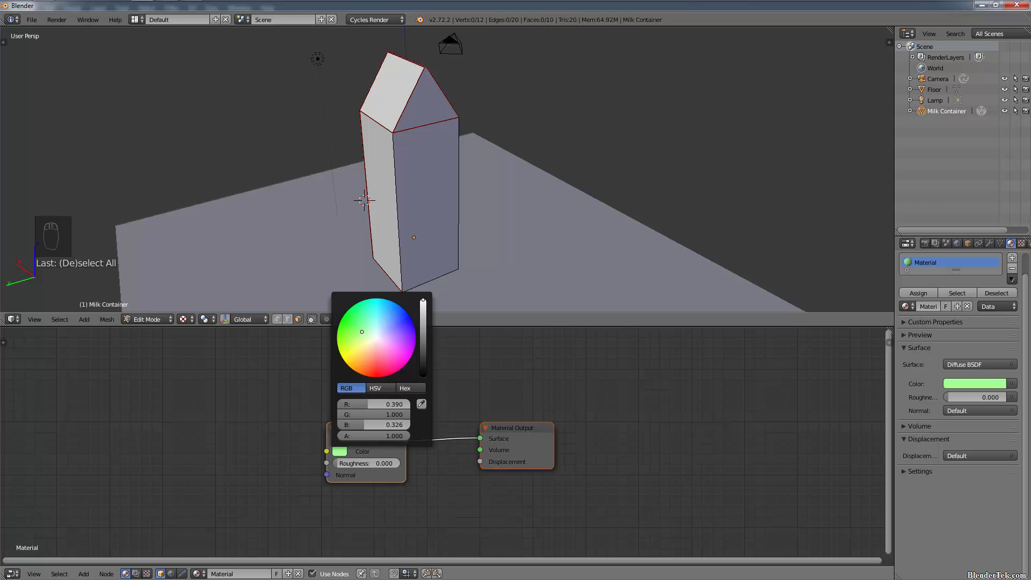
pyautogui.click(195, 321)
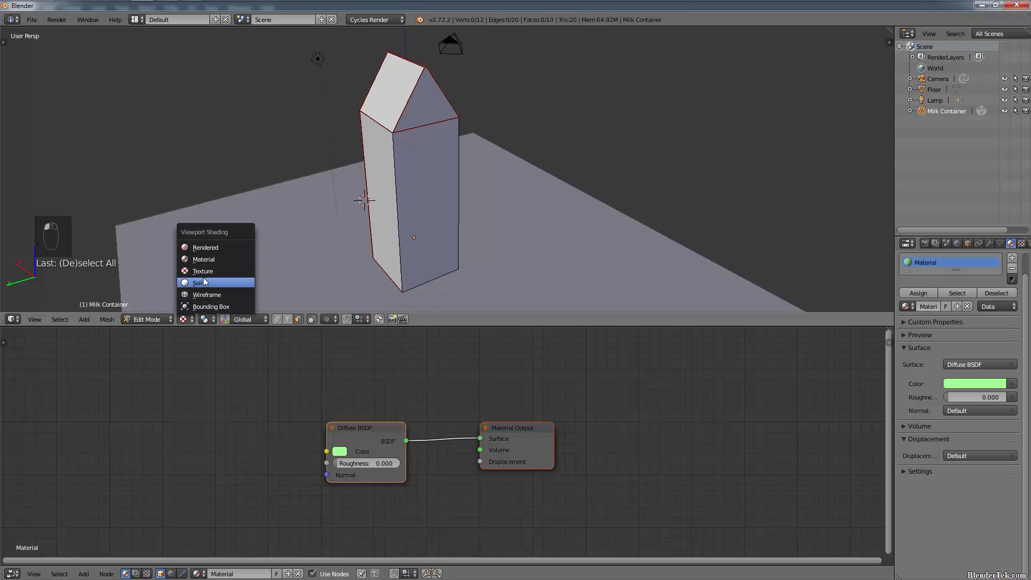
pyautogui.click(195, 321)
pyautogui.click(188, 319)
pyautogui.click(205, 259)
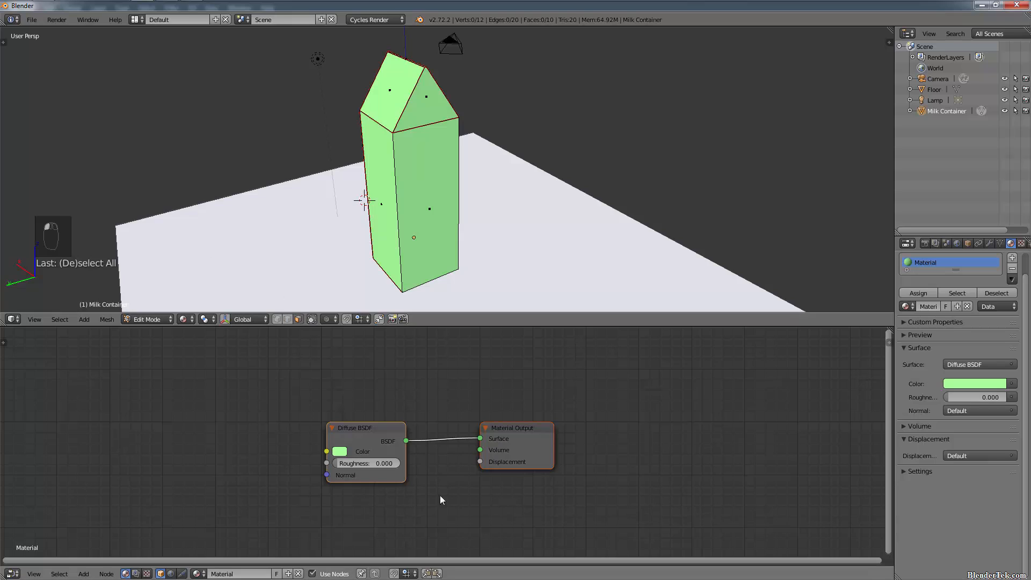
pyautogui.click(339, 451)
pyautogui.moveTo(368, 329); pyautogui.dragTo(338, 330)
# - Add an Image Texture node and place it in front of the Diffuse BSDF node
pyautogui.keyDown('shift'); pyautogui.moveTo(273, 446); pyautogui.dragTo(466, 442, button='middle'); pyautogui.keyUp('shift')
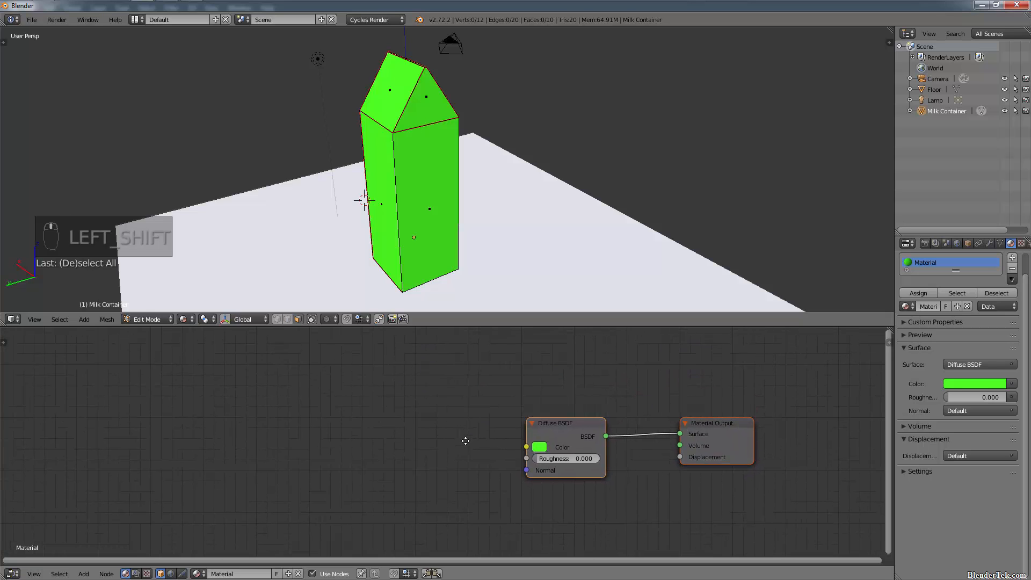
pyautogui.click(358, 423)
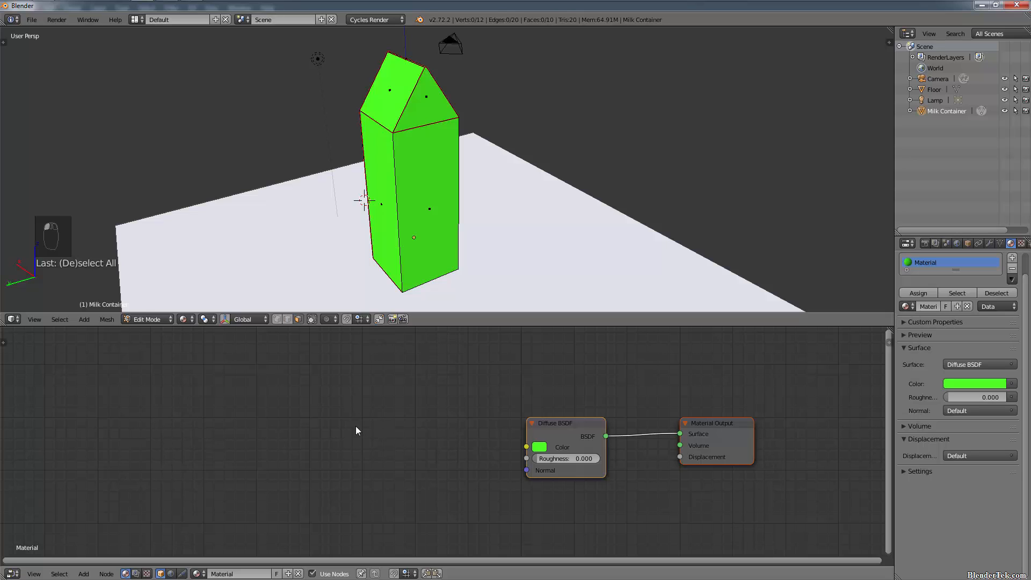
pyautogui.click(106, 574)
pyautogui.click(84, 574)
pyautogui.moveTo(126, 520)
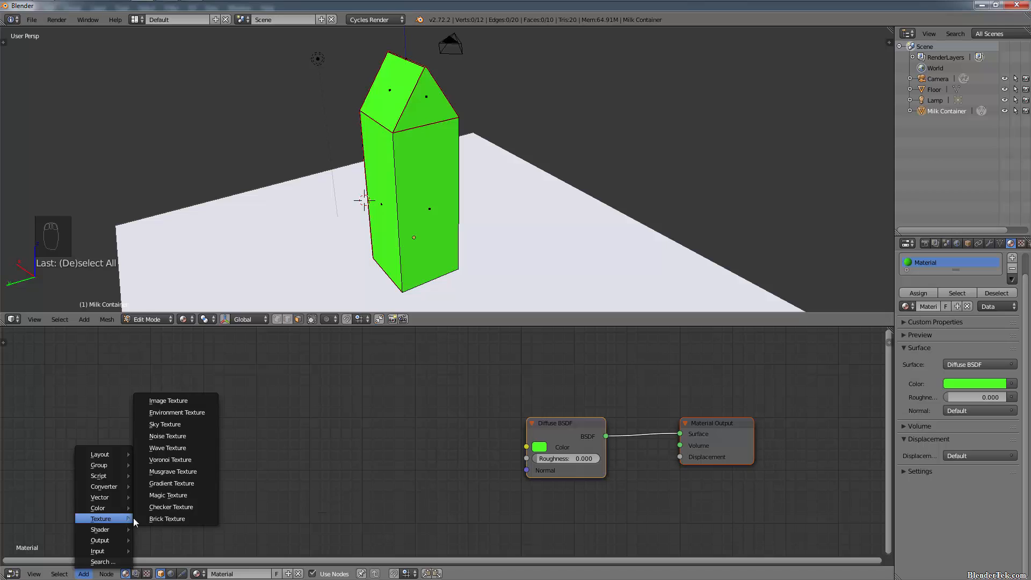
pyautogui.click(196, 408)
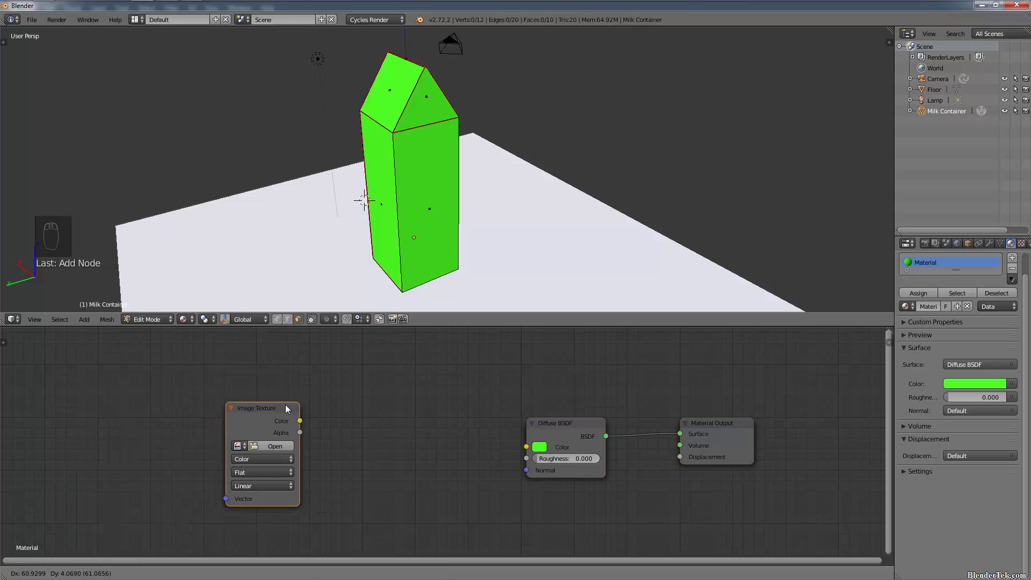
pyautogui.click(350, 401)
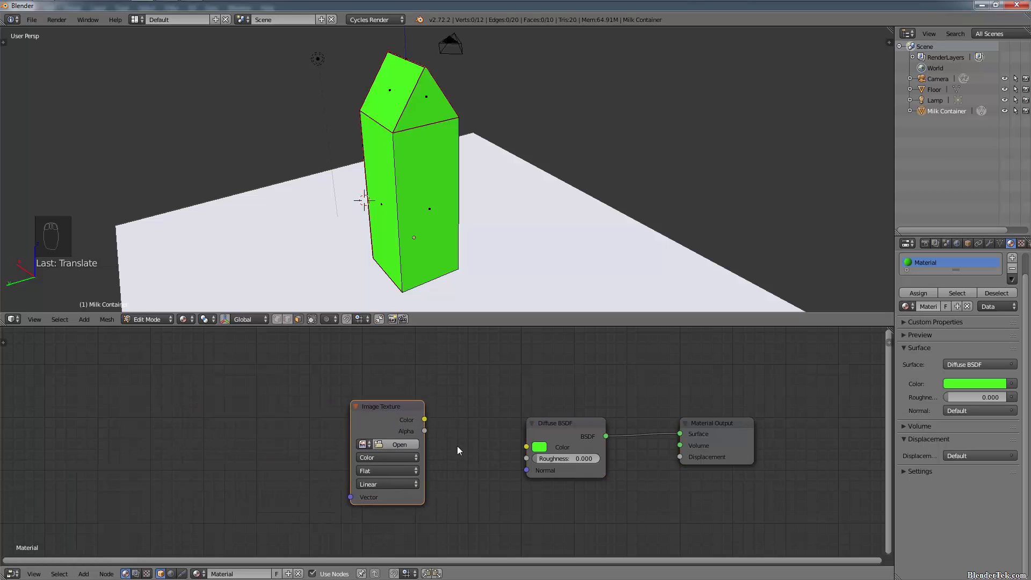
# - Load the milkDIFF image from the milk container folder into the Image Texture node, keeping its colour space as Color
pyautogui.click(400, 456)
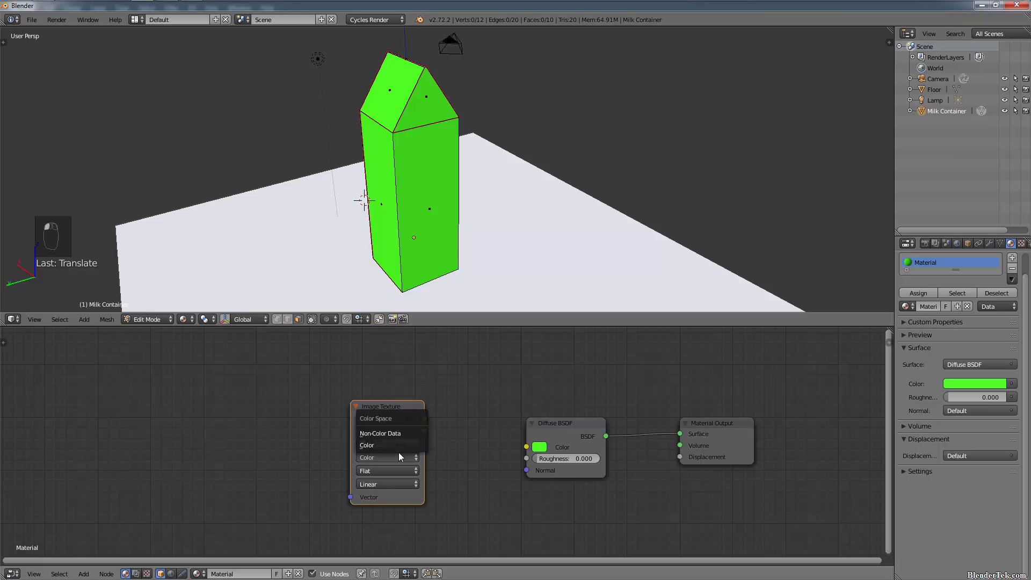
pyautogui.click(400, 457)
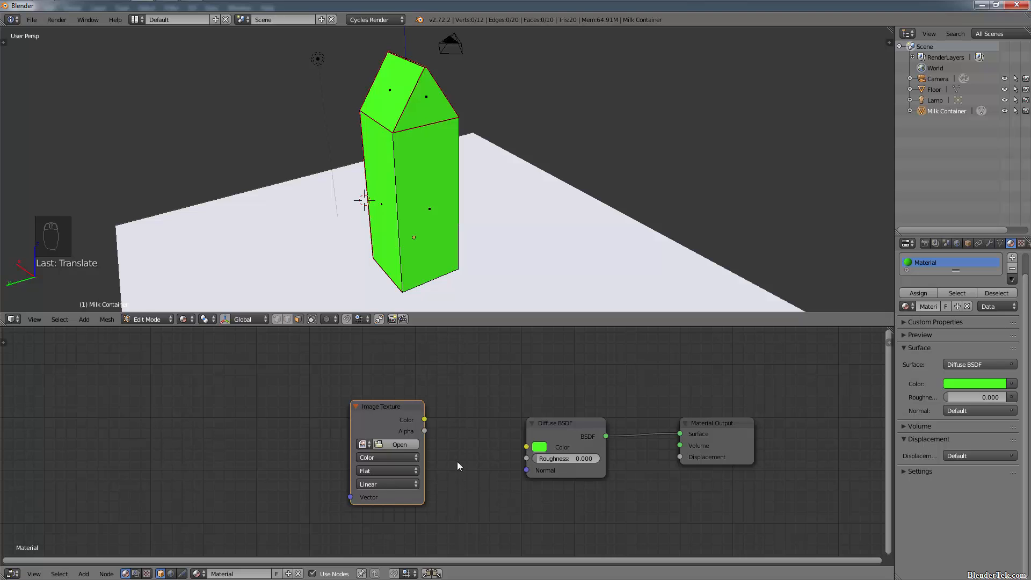
pyautogui.click(384, 445)
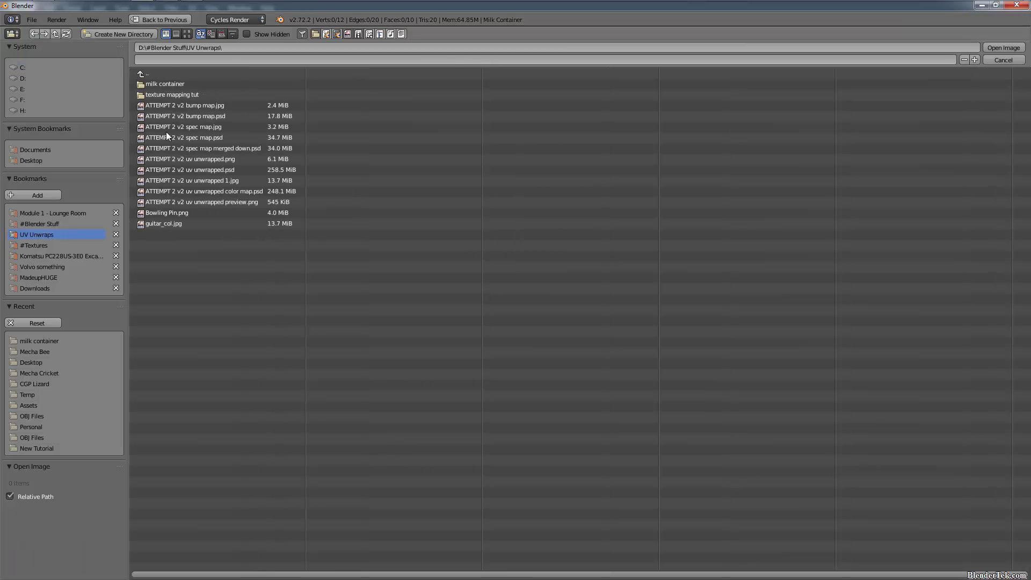
pyautogui.click(181, 84)
pyautogui.doubleClick(180, 85)
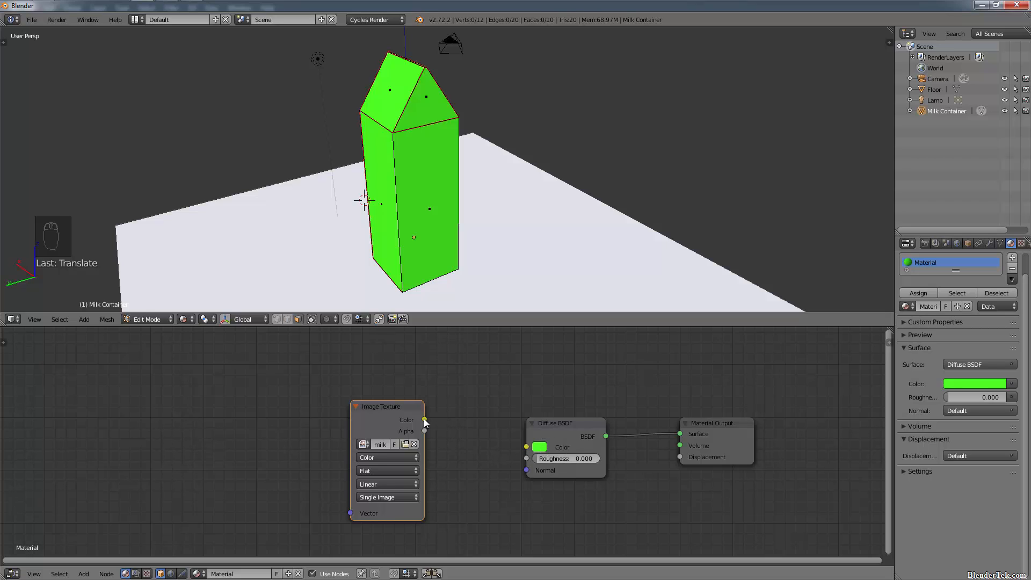
# - Link the Image Texture's Color output to the Diffuse BSDF's Color input and deselect all nodes
pyautogui.moveTo(424, 419); pyautogui.dragTo(521, 448)
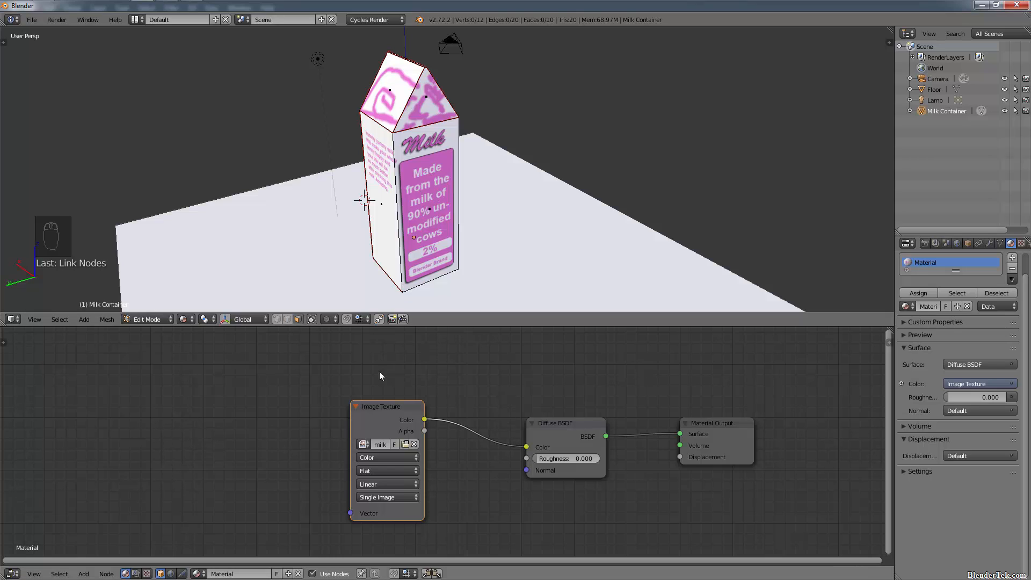
pyautogui.click(380, 421)
pyautogui.press('a')
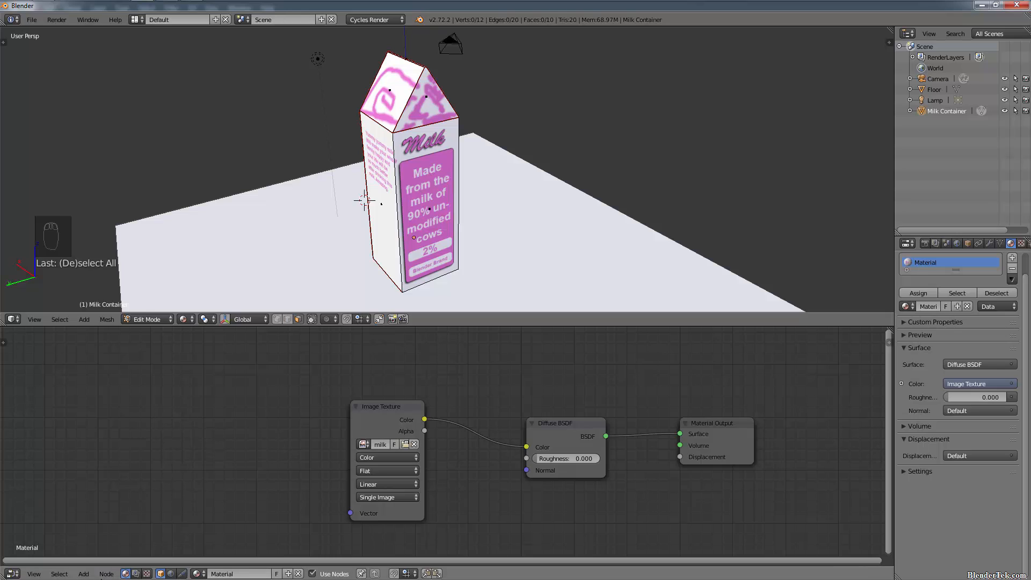
# - Add a Texture Coordinate node before the Image Texture and link its UV output to the Image Texture's Vector input
pyautogui.click(85, 575)
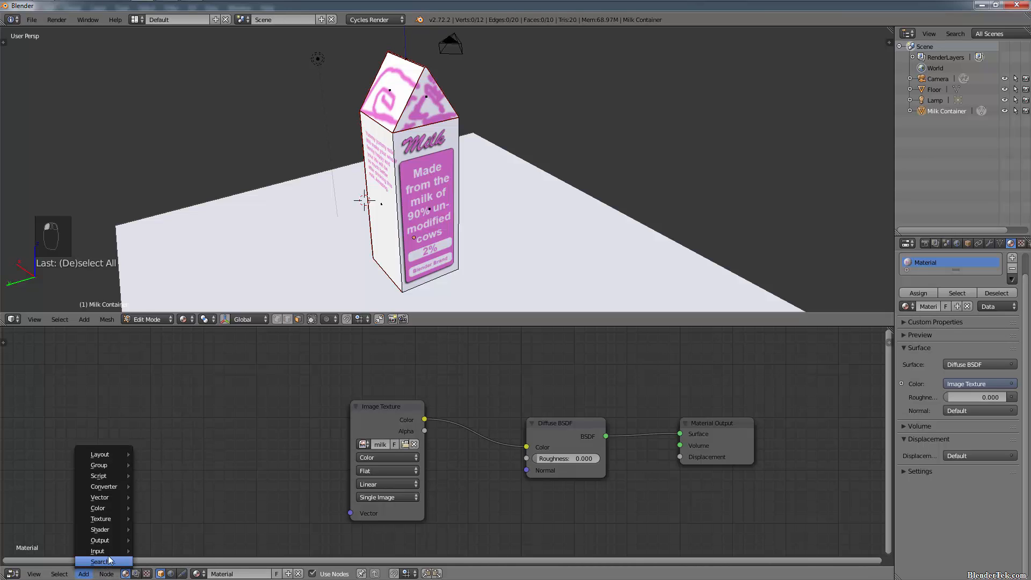
pyautogui.moveTo(110, 553)
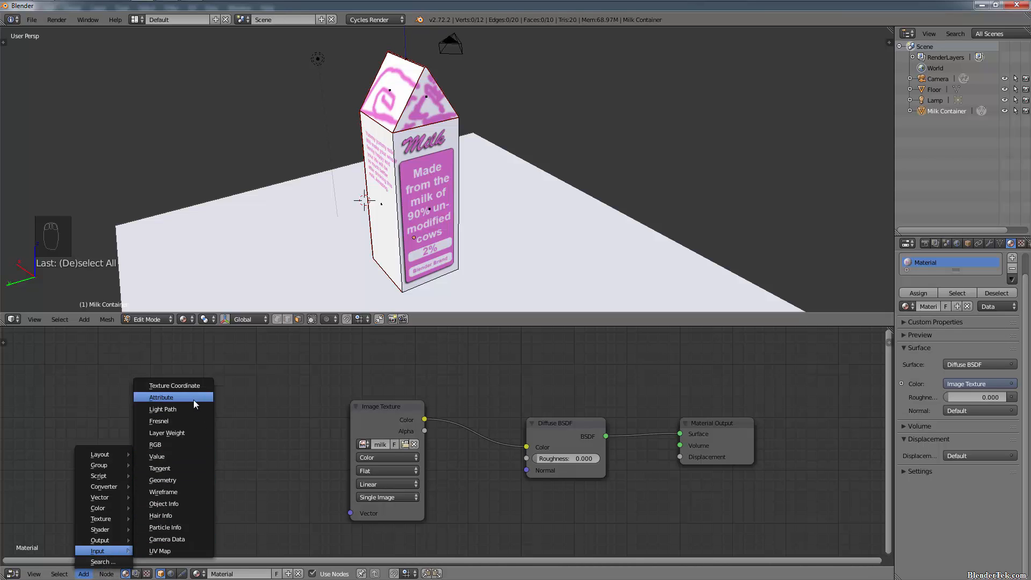
pyautogui.click(184, 386)
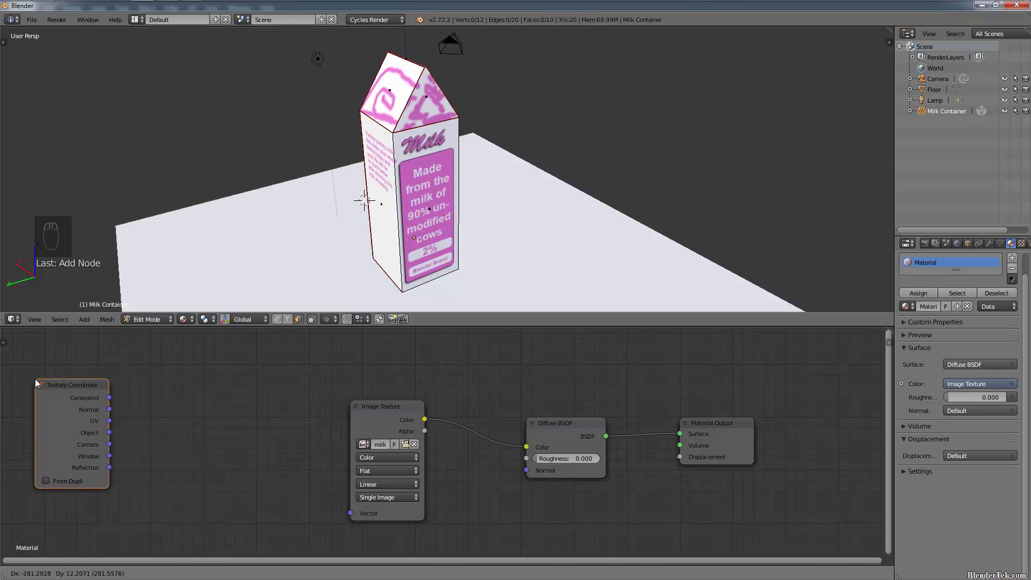
pyautogui.click(35, 378)
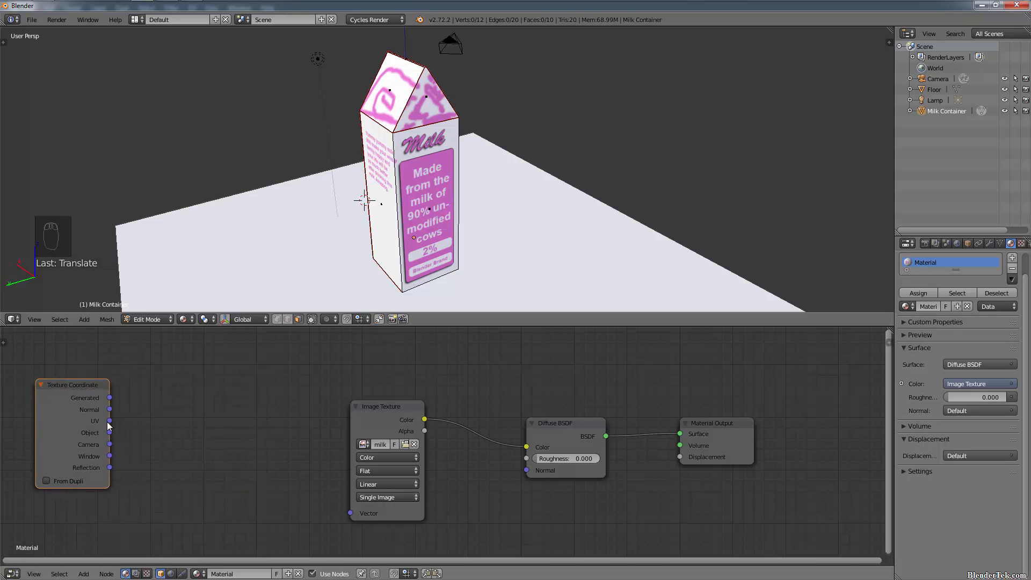
pyautogui.moveTo(110, 422); pyautogui.dragTo(350, 511)
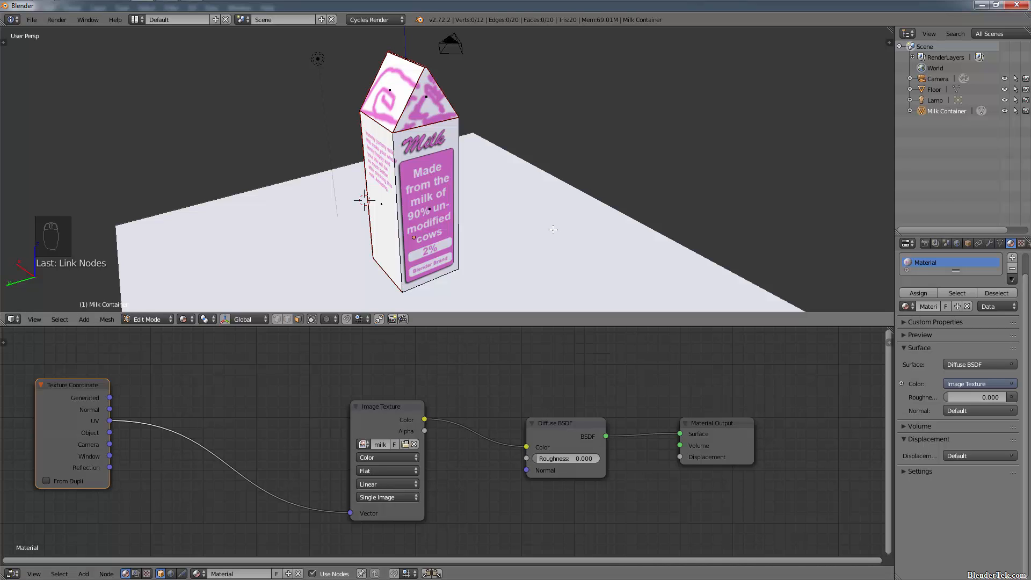
# - Preview the textured carton in Texture and Rendered viewport shading, and return to Material shading
pyautogui.click(187, 324)
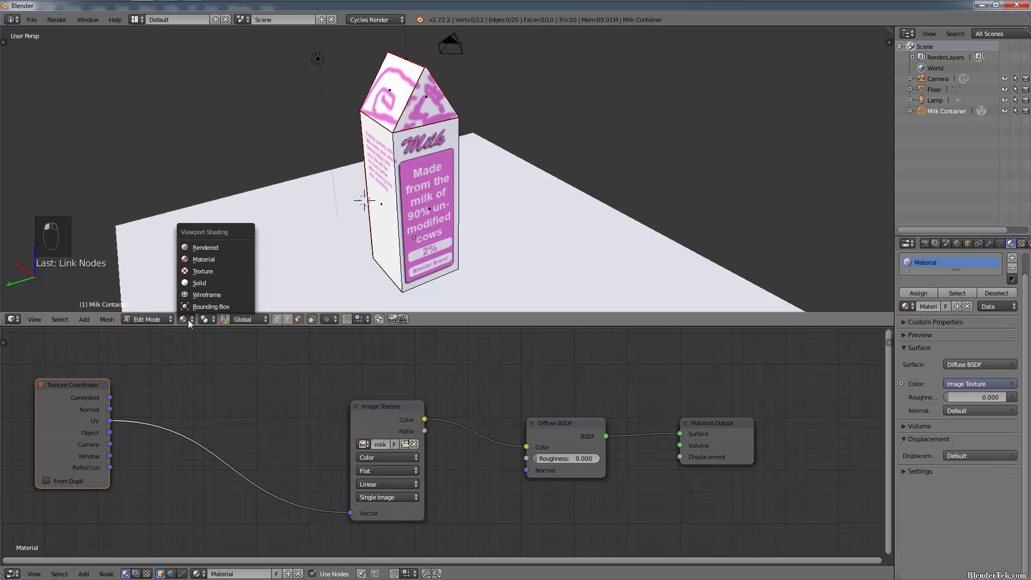
pyautogui.click(210, 268)
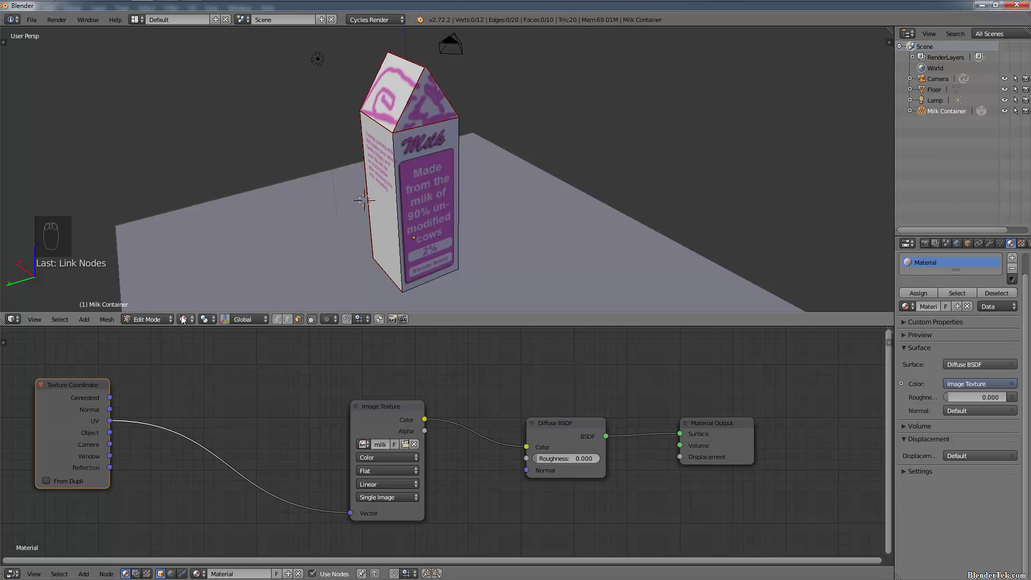
pyautogui.click(183, 319)
pyautogui.click(218, 249)
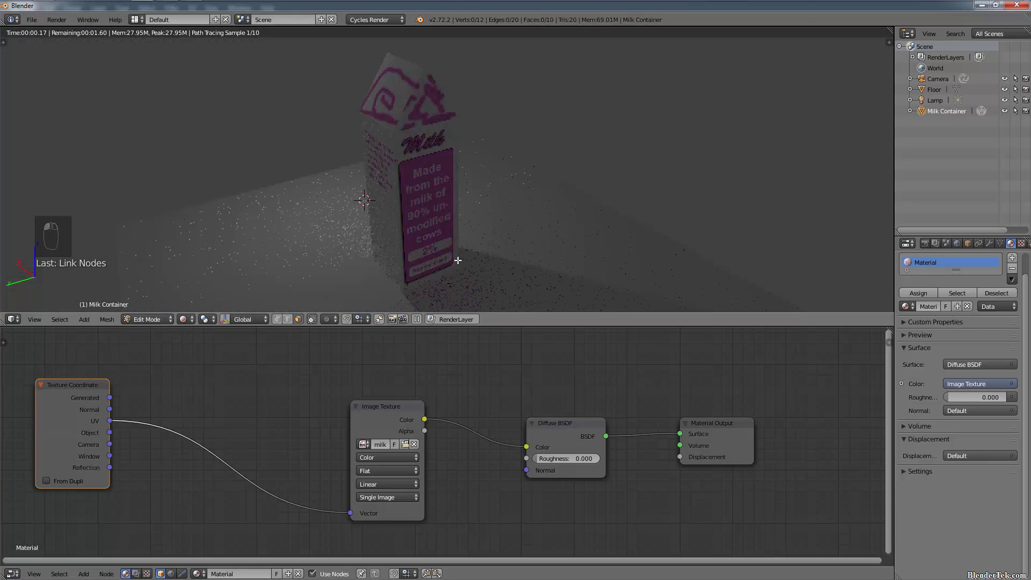
pyautogui.click(181, 320)
pyautogui.click(214, 263)
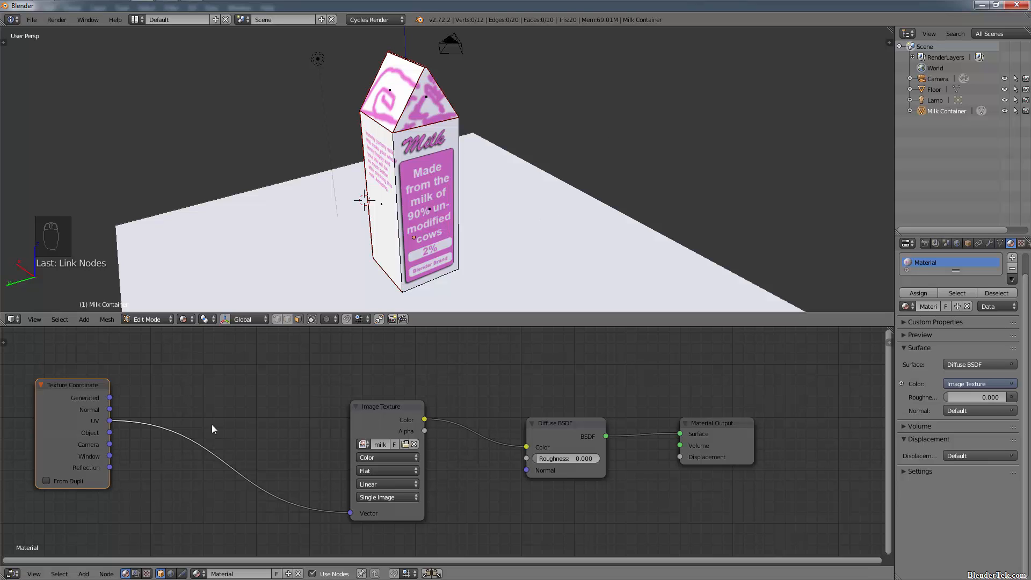
# - Insert a Mapping node into the link between the Texture Coordinate and Image Texture nodes
pyautogui.press('shift')
pyautogui.click(83, 574)
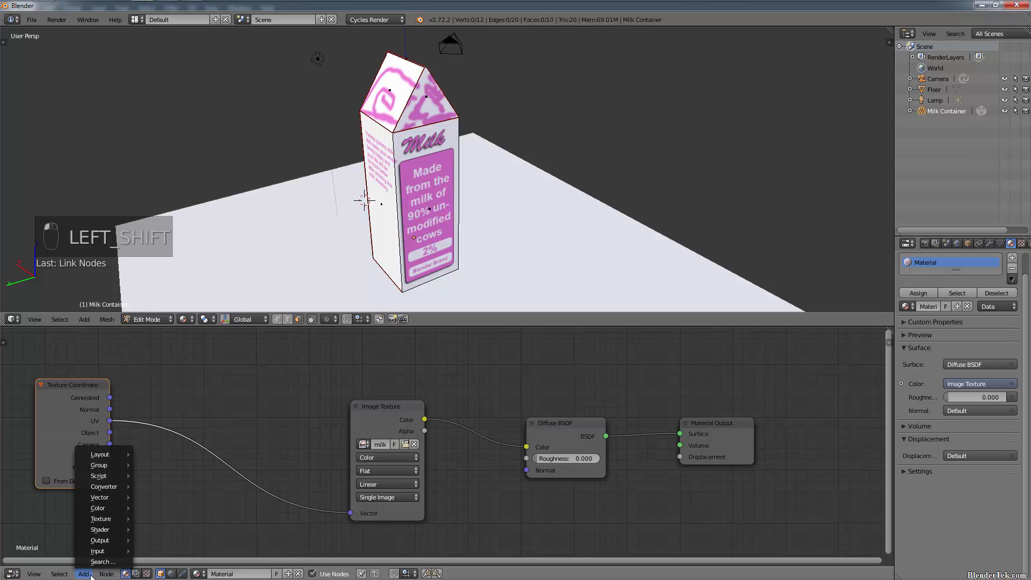
pyautogui.moveTo(112, 533)
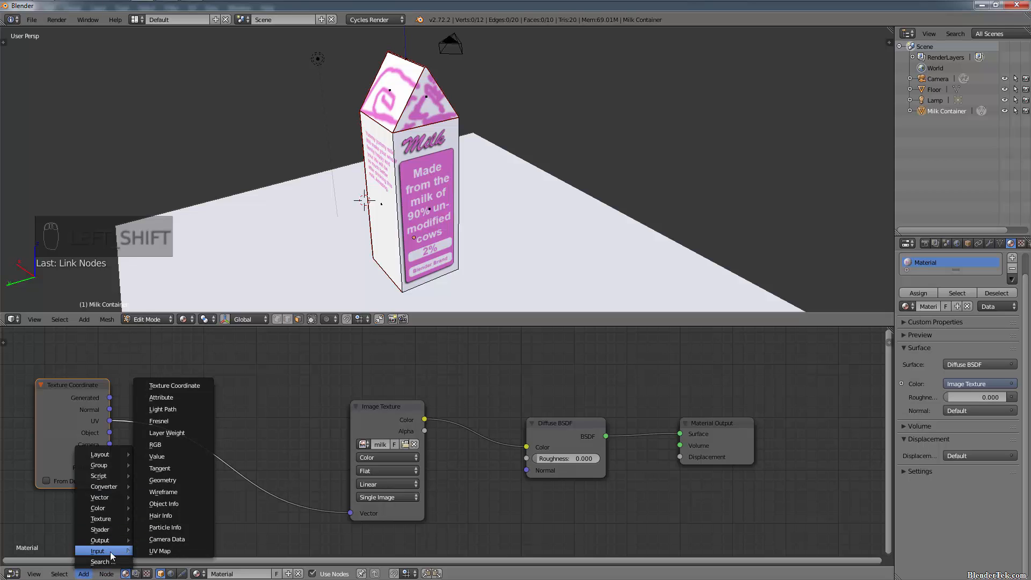
pyautogui.click(84, 574)
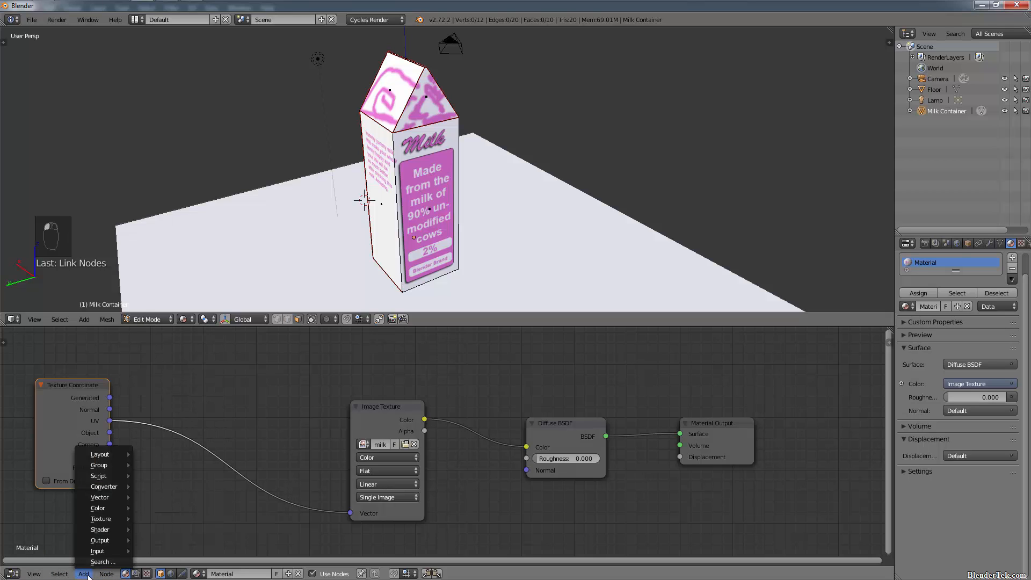
pyautogui.moveTo(114, 501)
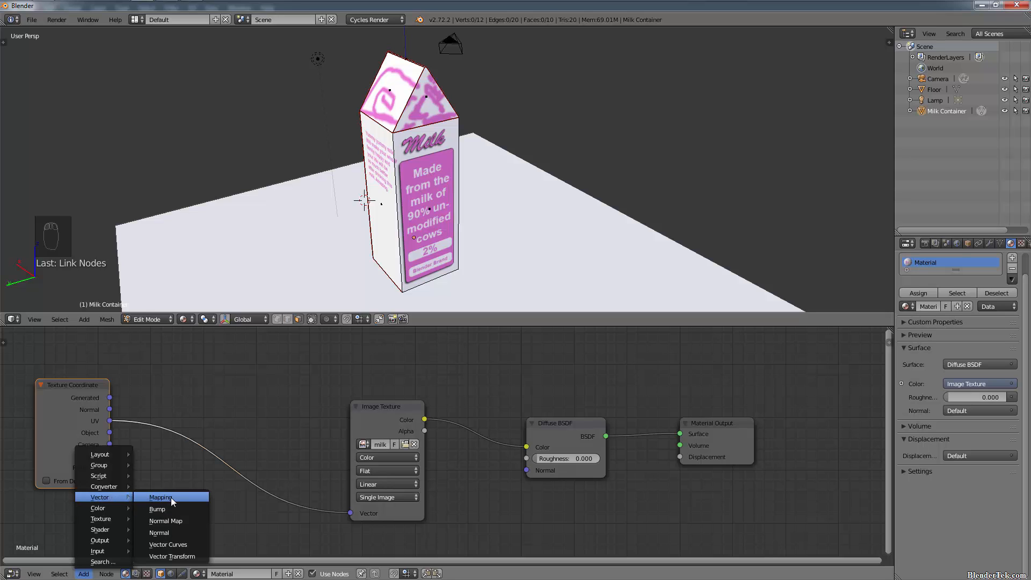
pyautogui.click(171, 498)
pyautogui.click(152, 421)
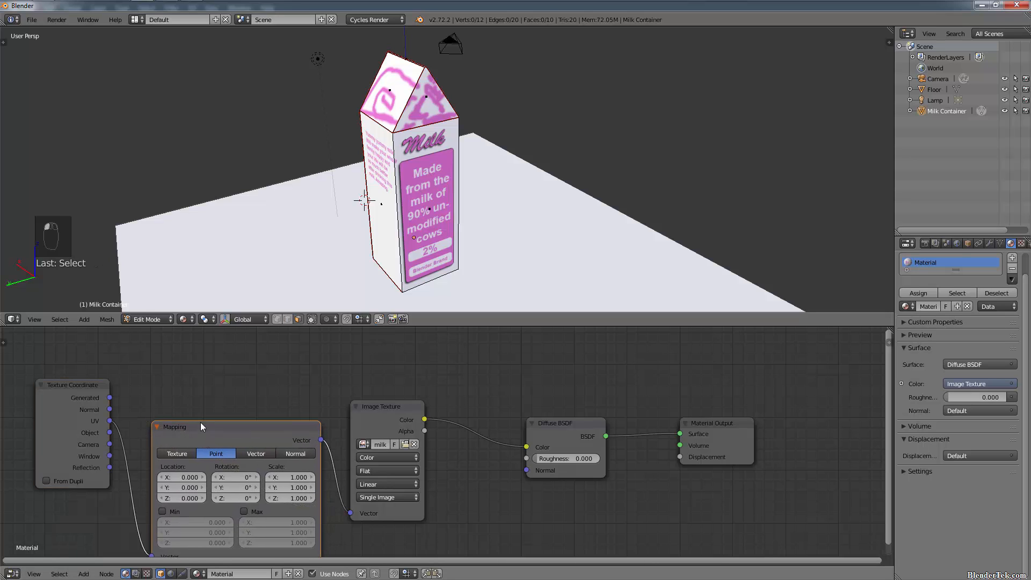
pyautogui.moveTo(201, 422)
pyautogui.mouseDown()
pyautogui.moveTo(189, 399)
pyautogui.moveTo(195, 410)
pyautogui.mouseUp()
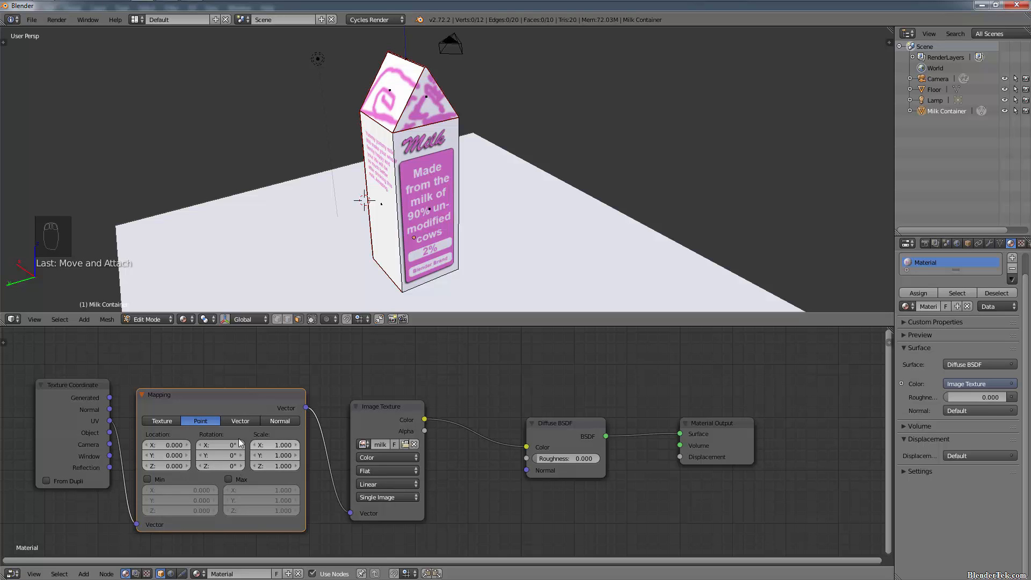
# - Try shifting the carton's texture with the Mapping node's X location, and cancel the change
pyautogui.moveTo(240, 443); pyautogui.dragTo(219, 465)
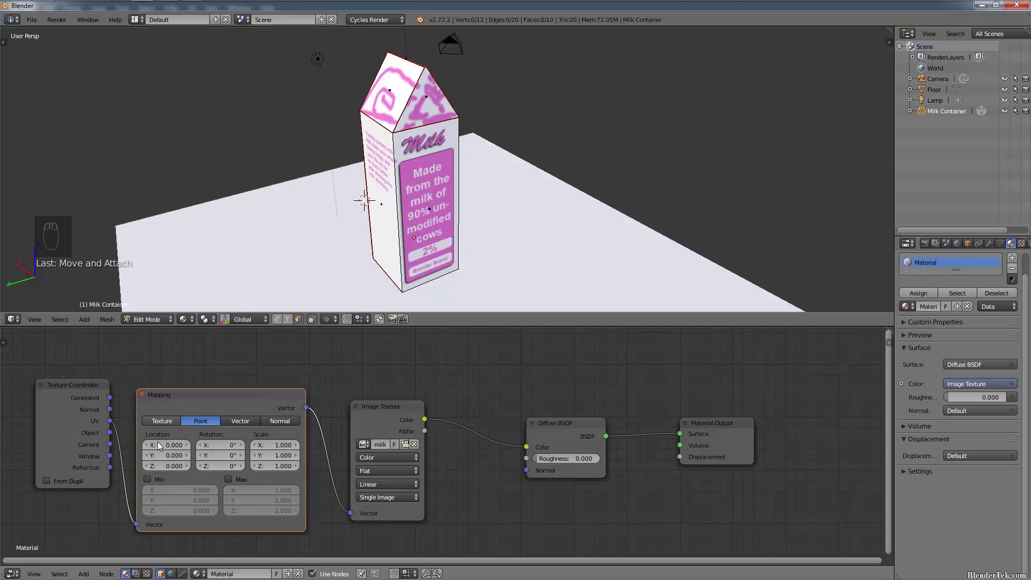
pyautogui.moveTo(157, 445); pyautogui.dragTo(188, 445)
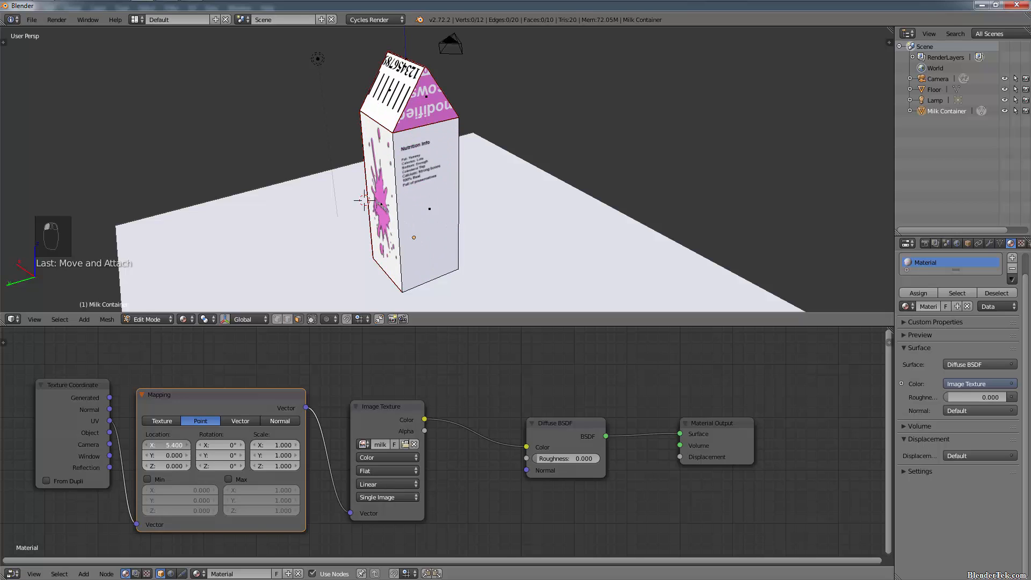
pyautogui.press('Escape')
# - Try repeating the texture by raising the Mapping node's scale to about X 11.1, Y 4.4 and Z 10.2
pyautogui.moveTo(283, 446); pyautogui.dragTo(311, 445)
pyautogui.moveTo(275, 445); pyautogui.dragTo(290, 466)
pyautogui.click(275, 455)
pyautogui.write('4.1')
pyautogui.press('Return')
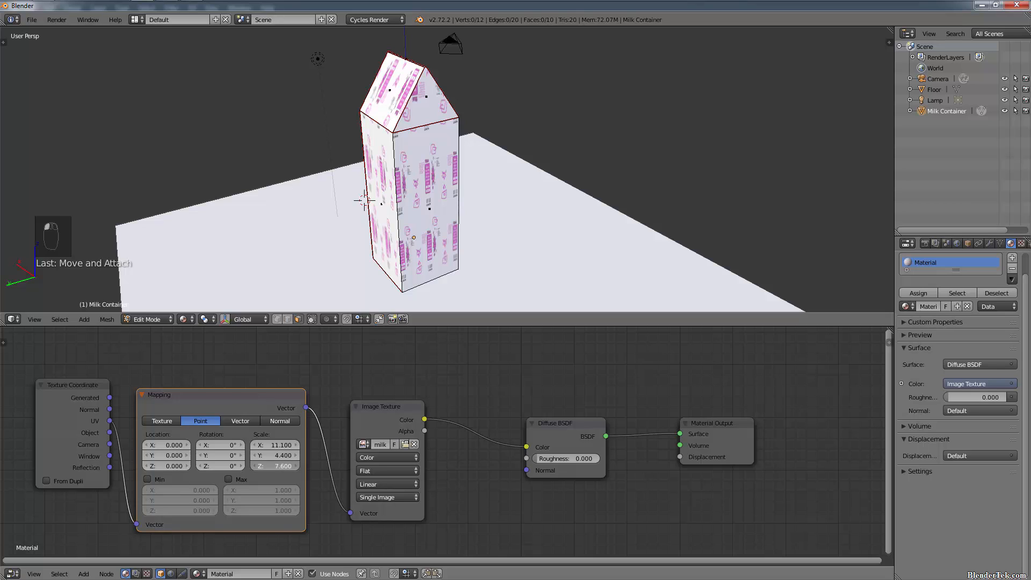
# - Reset the Mapping node's X, Y and Z scale to 1
pyautogui.click(273, 445)
pyautogui.write('1')
pyautogui.press('Return')
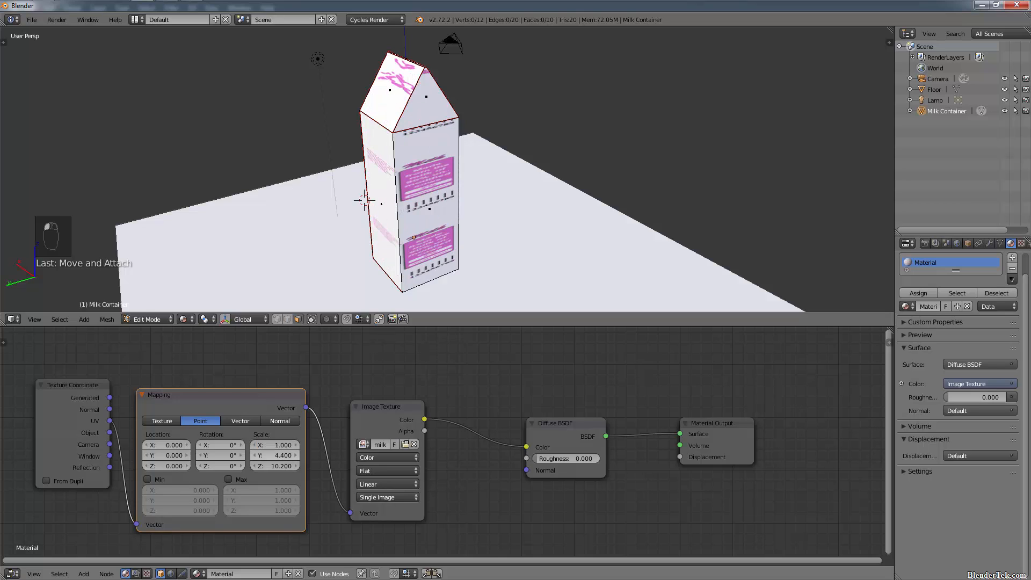
pyautogui.moveTo(276, 455); pyautogui.dragTo(279, 463)
pyautogui.write('1')
pyautogui.press('Return')
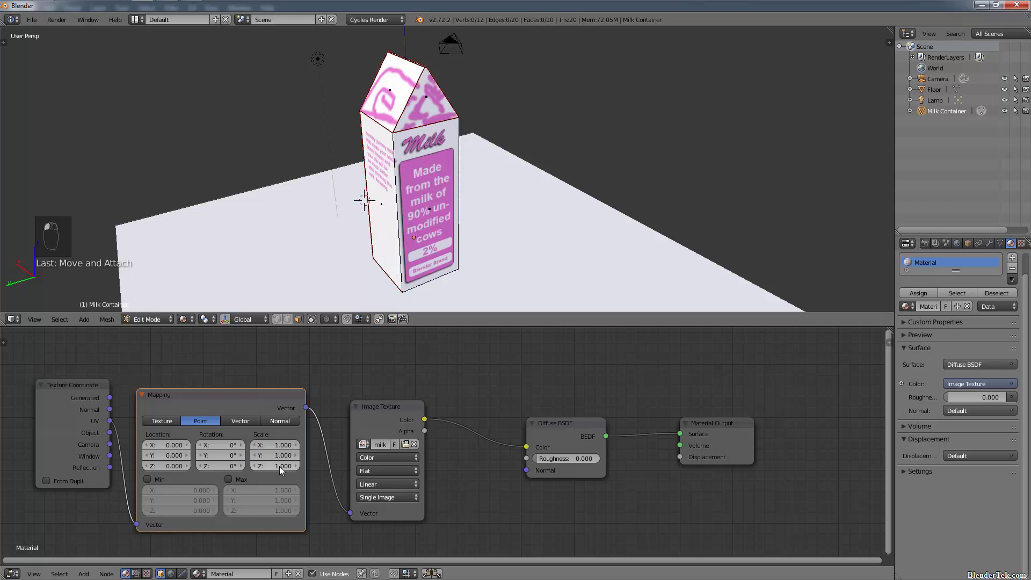
# - Delete the Mapping node and relink the Texture Coordinate's UV output directly to the Image Texture's Vector input
pyautogui.click(244, 398)
pyautogui.press('x')
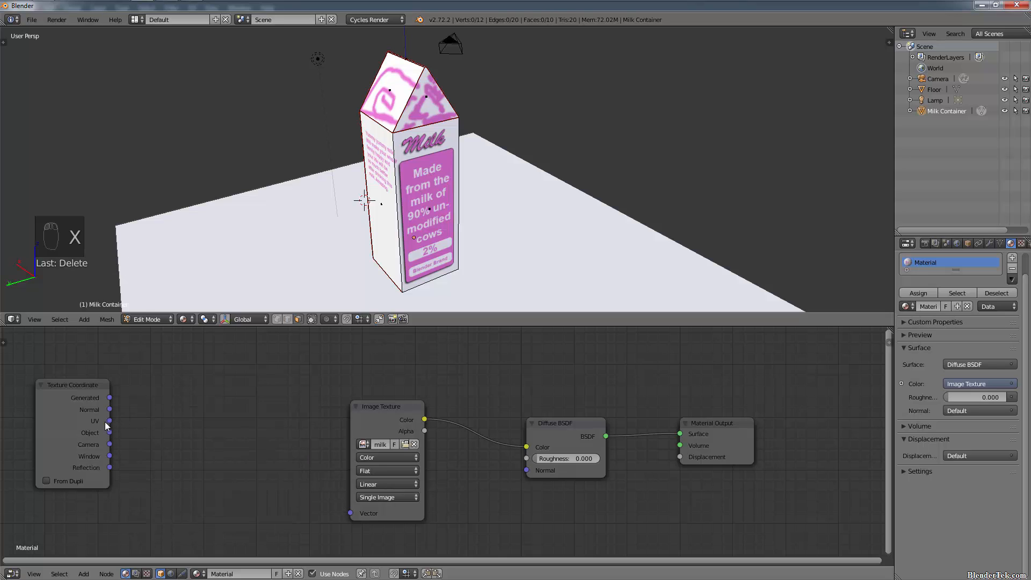
pyautogui.moveTo(113, 426); pyautogui.dragTo(350, 514)
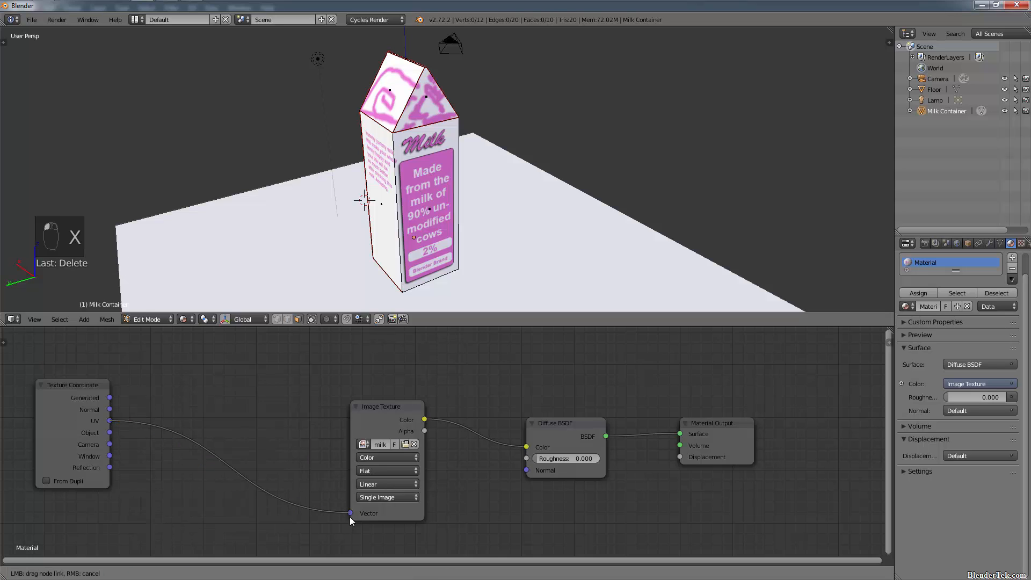
pyautogui.keyDown('ctrl'); pyautogui.moveTo(272, 376); pyautogui.dragTo(249, 559, button='right'); pyautogui.keyUp('ctrl')
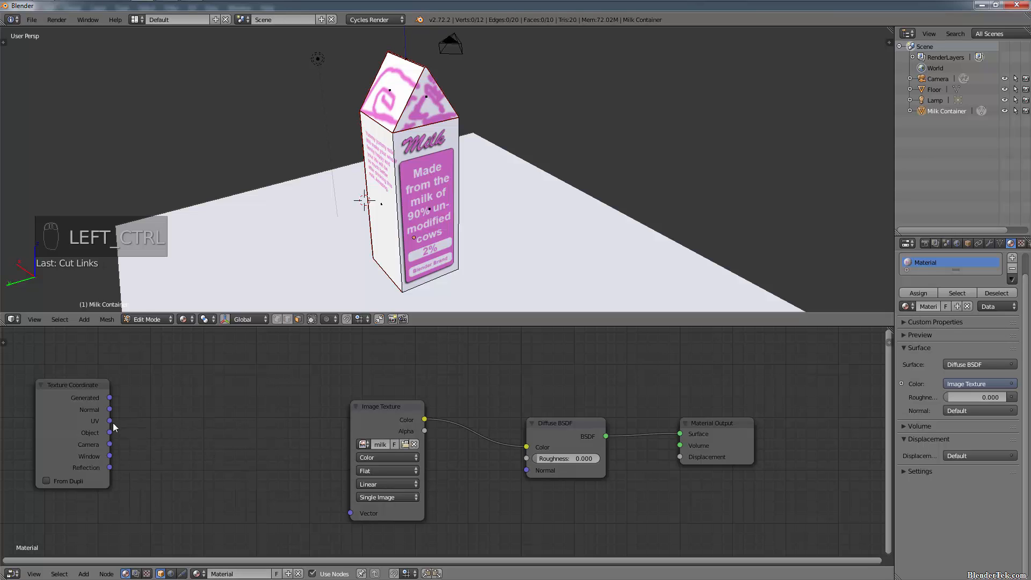
pyautogui.moveTo(113, 426); pyautogui.dragTo(352, 519)
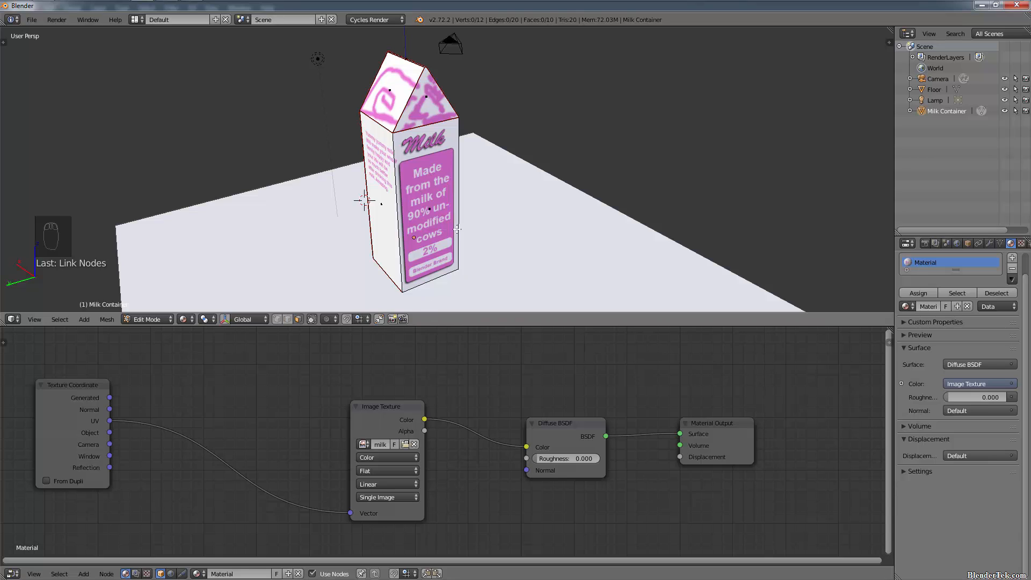
# - Preview the carton in Rendered viewport shading and inspect its texture from several sides and distances
pyautogui.click(183, 319)
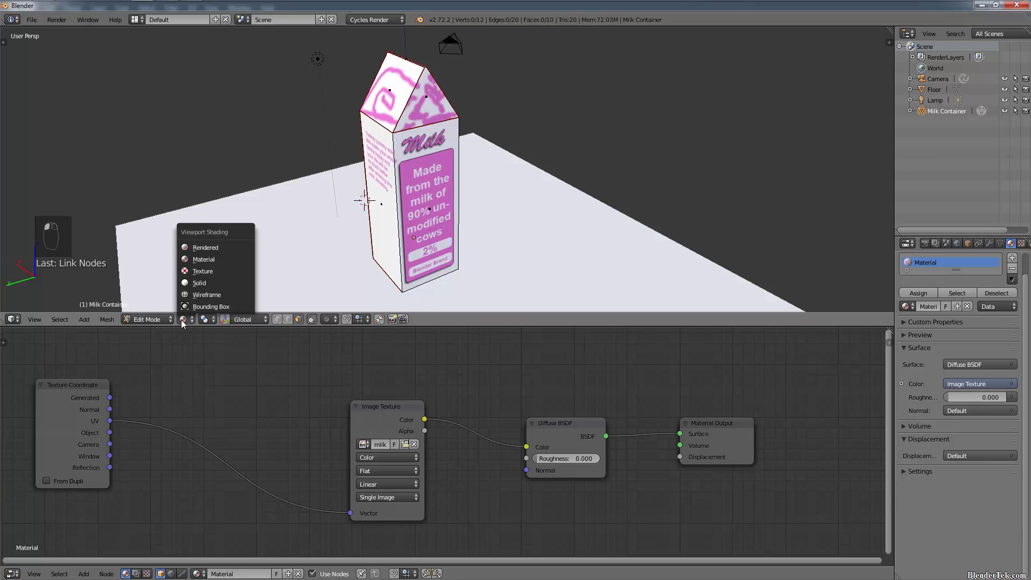
pyautogui.click(205, 248)
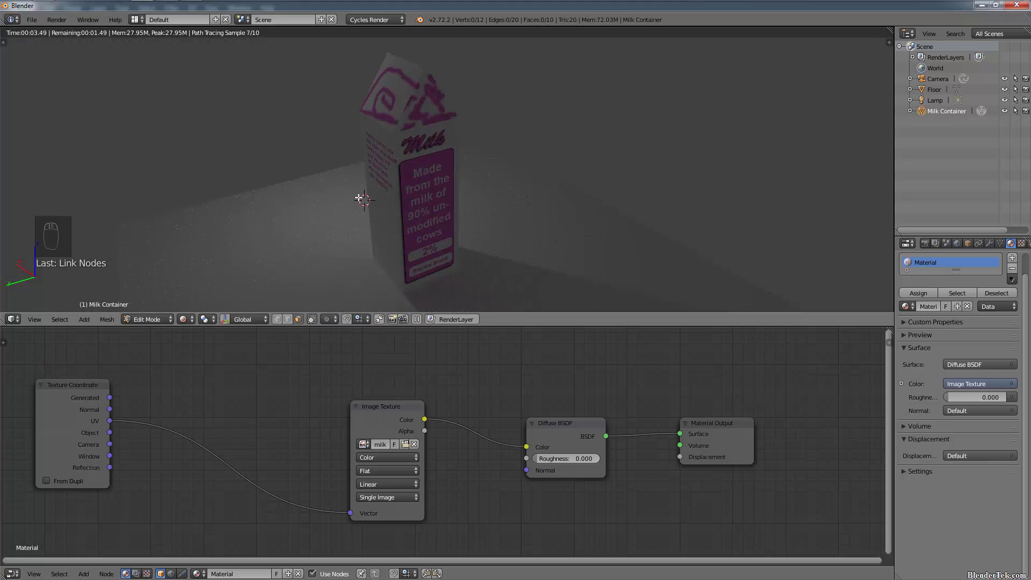
pyautogui.rightClick(383, 198)
pyautogui.moveTo(396, 210); pyautogui.dragTo(559, 176, button='middle')
pyautogui.scroll(3, 376, 168)
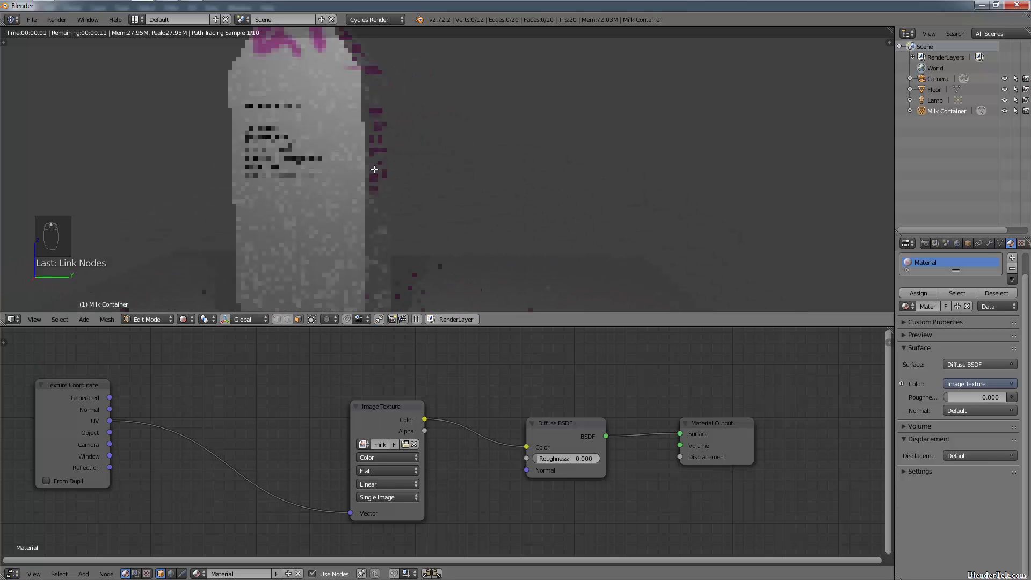
pyautogui.moveTo(295, 144); pyautogui.dragTo(256, 292, button='middle')
pyautogui.scroll(-4, 502, 219)
# - Return the viewport to Solid shading and switch the milk container from Edit Mode to Object Mode
pyautogui.click(159, 321)
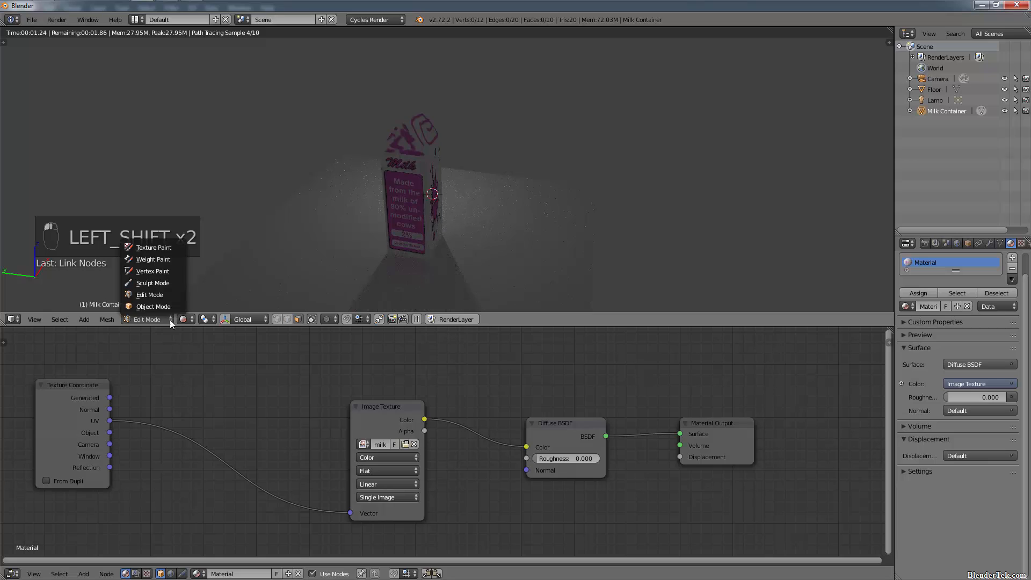
pyautogui.click(186, 319)
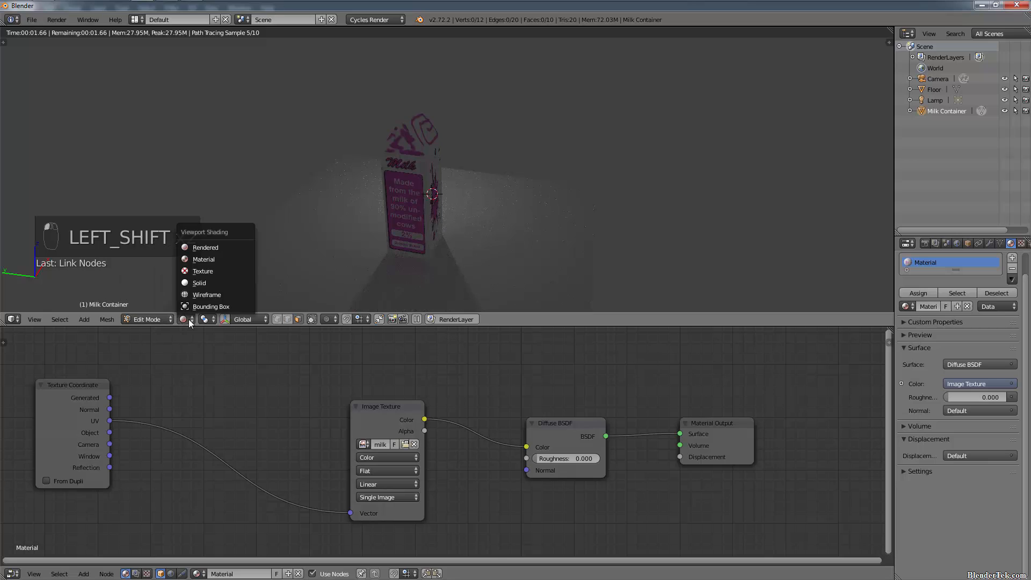
pyautogui.click(207, 283)
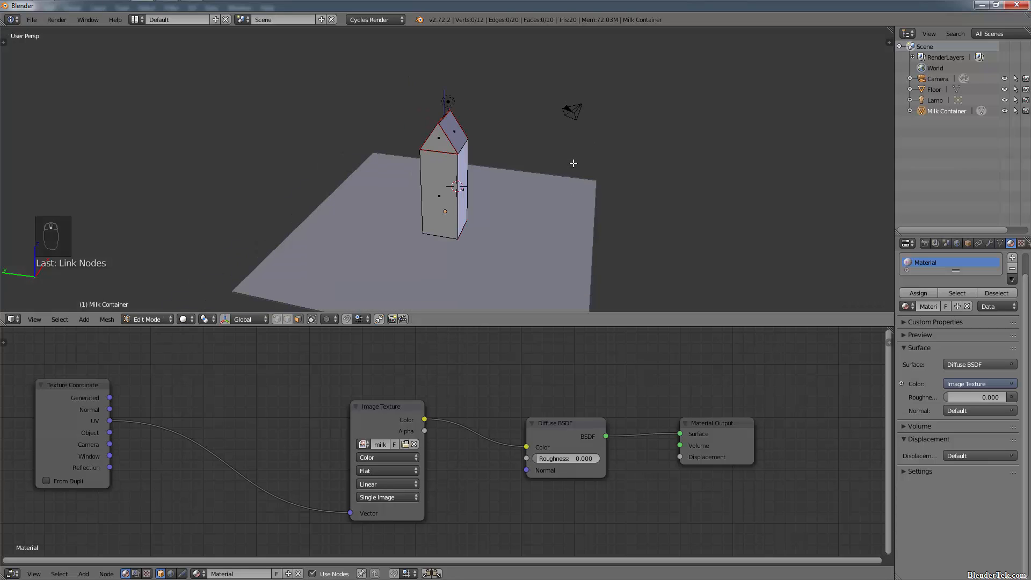
pyautogui.moveTo(573, 163); pyautogui.dragTo(431, 141, button='middle')
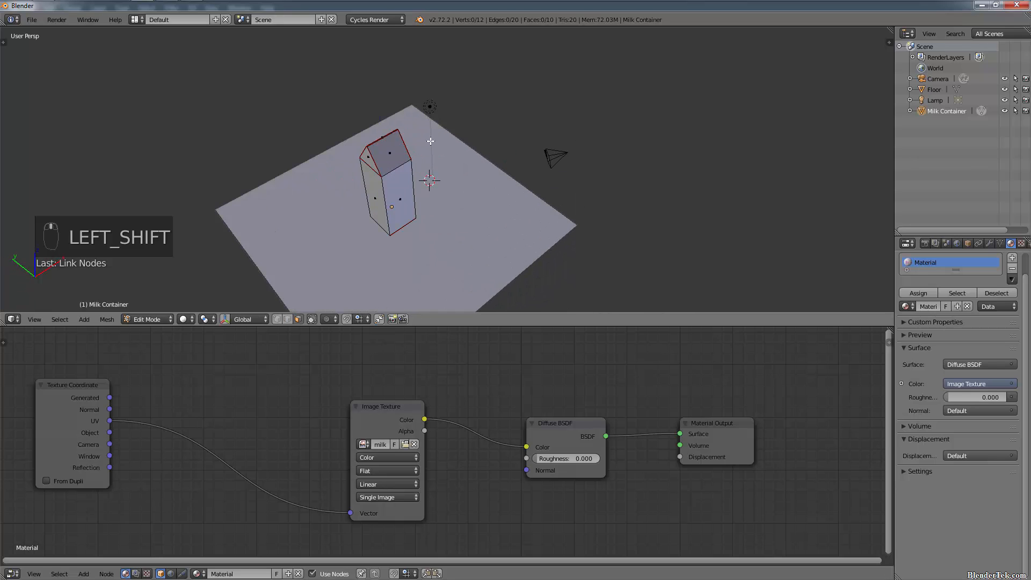
pyautogui.click(147, 319)
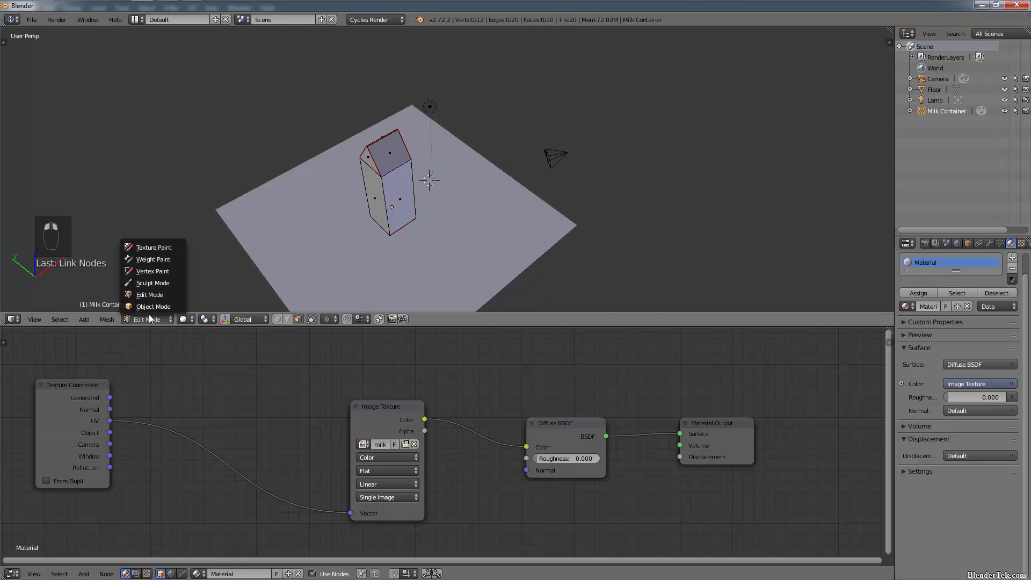
pyautogui.click(154, 303)
# - Select the lamp and move it along the X axis to the other side of the carton with the translate manipulator
pyautogui.rightClick(422, 108)
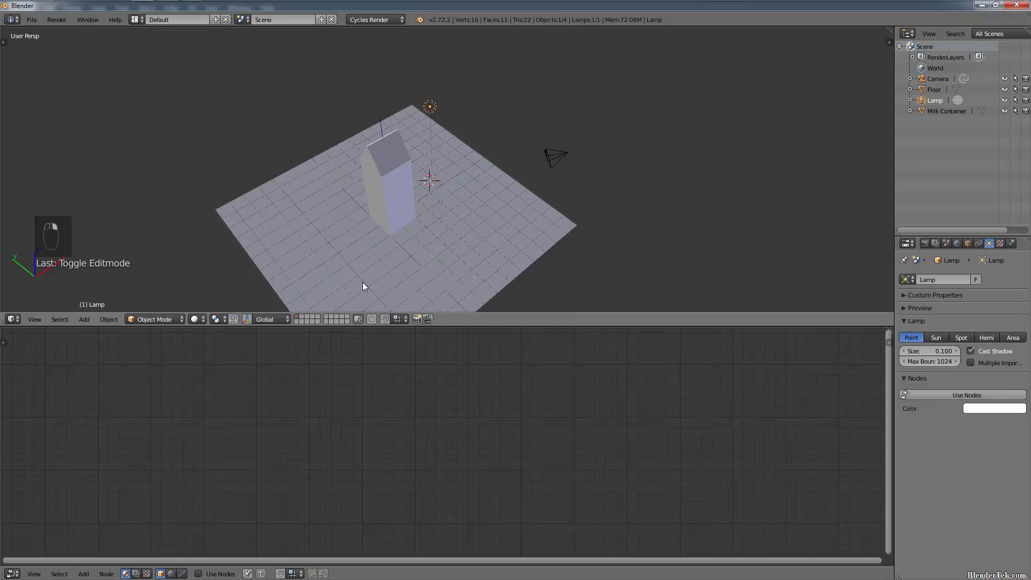
pyautogui.click(246, 320)
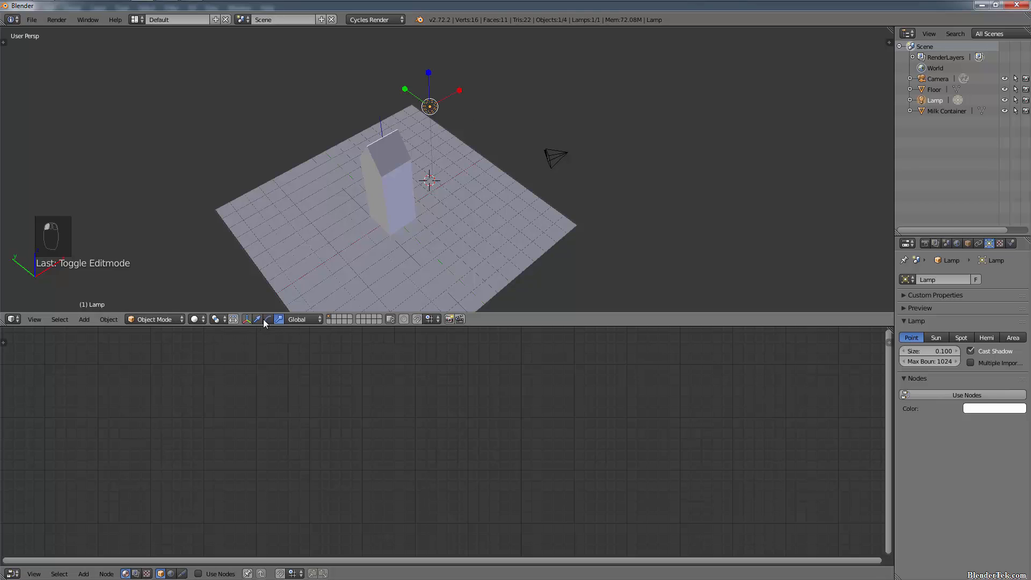
pyautogui.click(263, 319)
pyautogui.moveTo(460, 92); pyautogui.dragTo(335, 148)
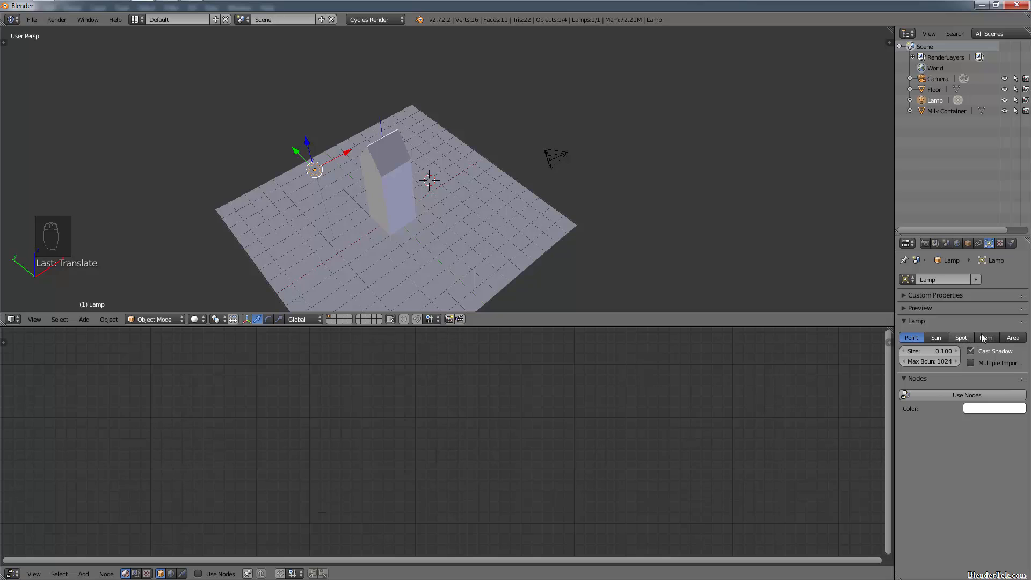
# - Change the lamp's type to Area
pyautogui.click(1015, 339)
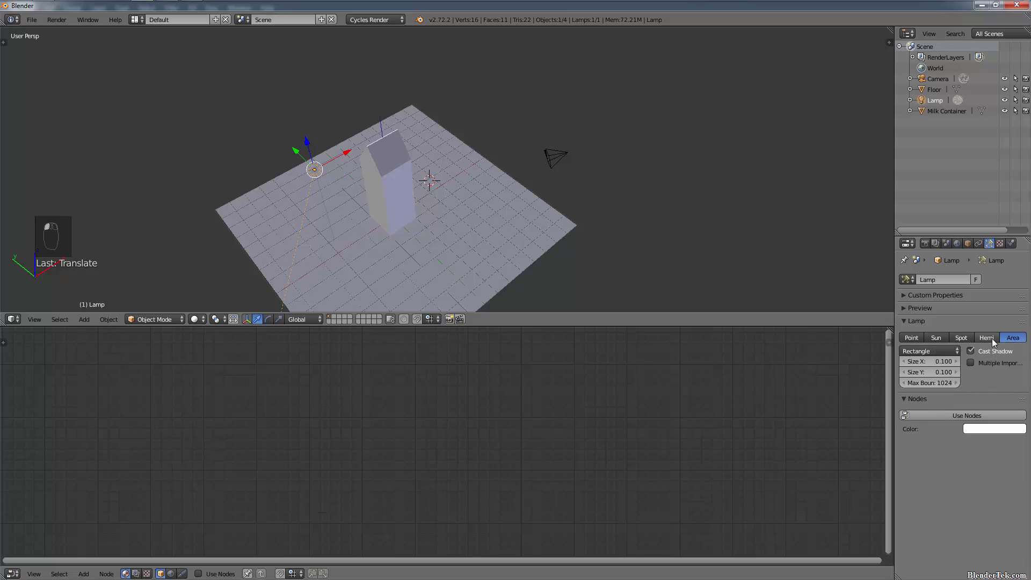
pyautogui.click(963, 337)
pyautogui.click(909, 339)
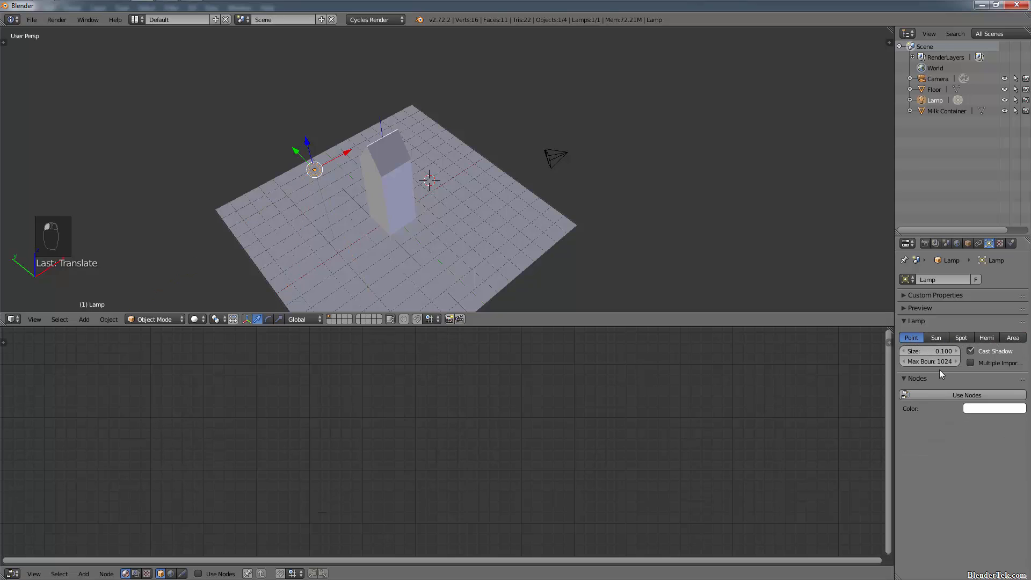
pyautogui.click(1013, 338)
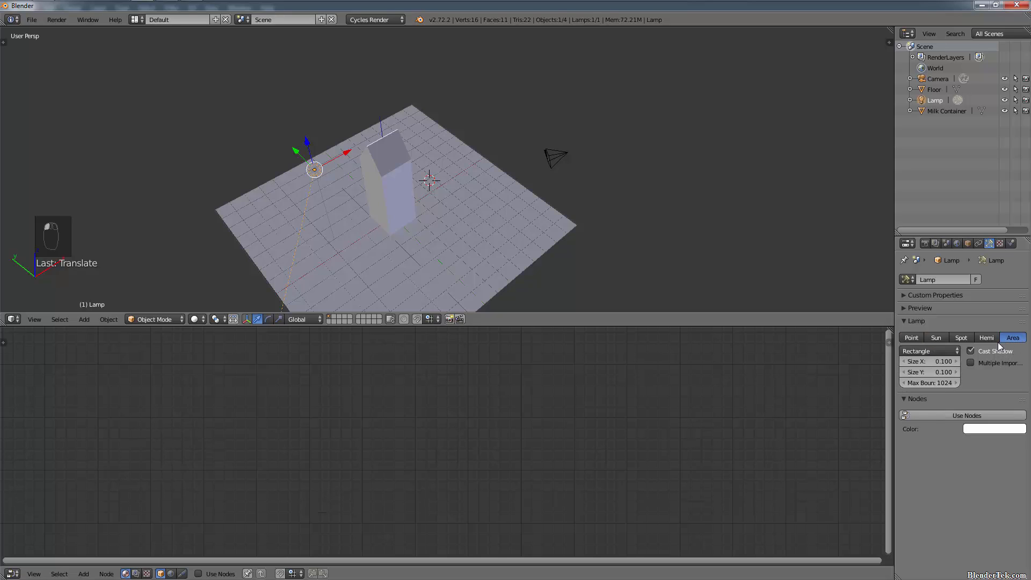
# - Rotate the area lamp to aim at the carton and move it higher and farther away
pyautogui.moveTo(347, 240); pyautogui.dragTo(306, 195, button='middle')
pyautogui.press('r')
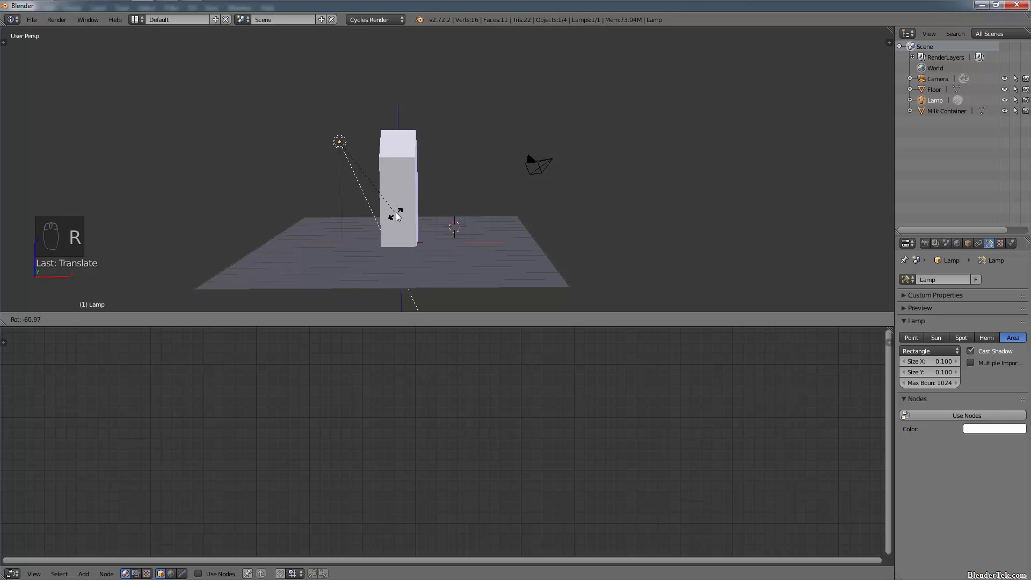
pyautogui.click(431, 180)
pyautogui.press('g')
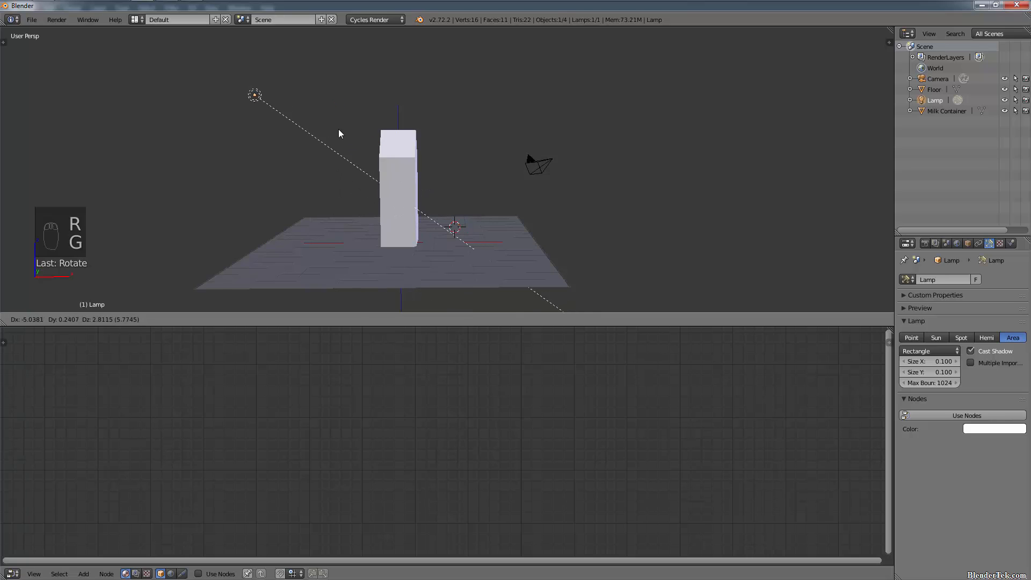
pyautogui.click(348, 112)
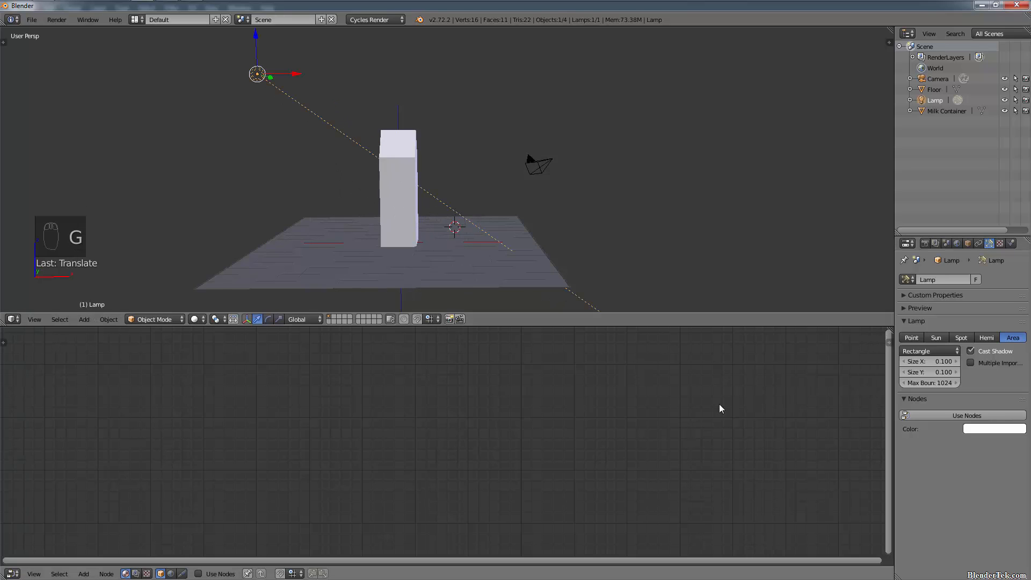
# - Preview the area lamp's lighting in Rendered viewport shading and view the carton's front and side
pyautogui.click(197, 320)
pyautogui.click(254, 247)
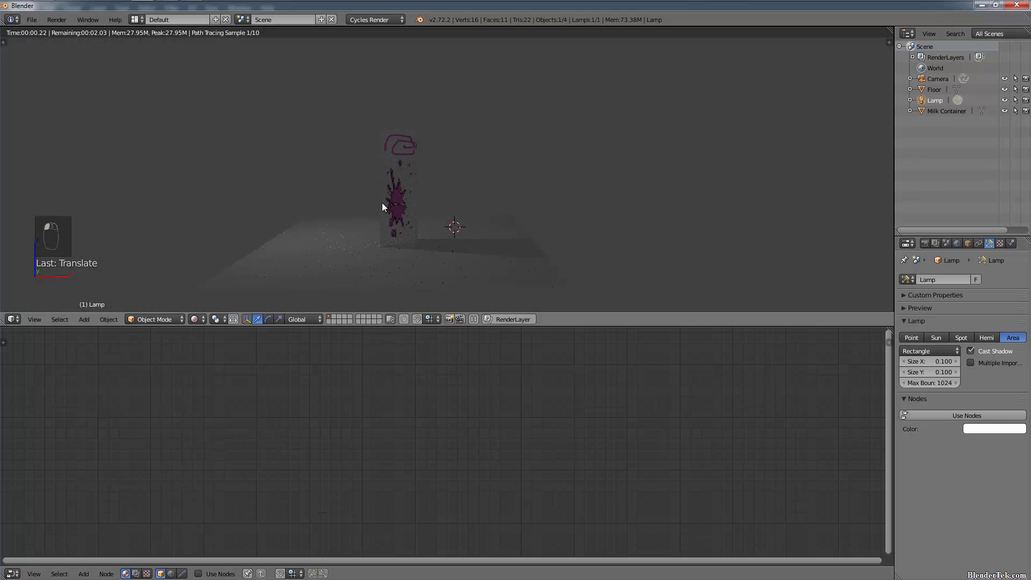
pyautogui.moveTo(483, 239); pyautogui.dragTo(582, 237, button='middle')
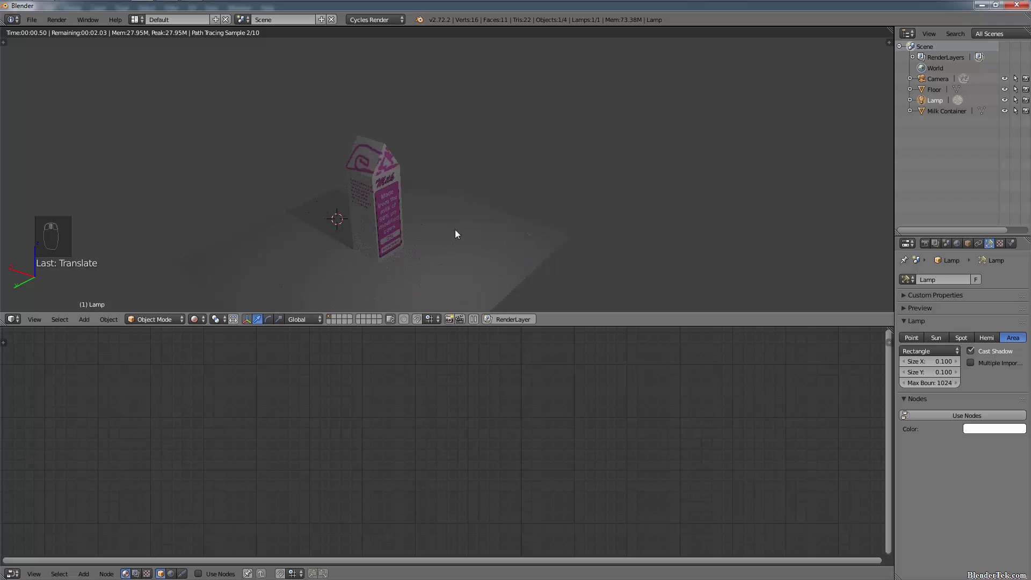
pyautogui.moveTo(456, 230); pyautogui.dragTo(405, 214, button='middle')
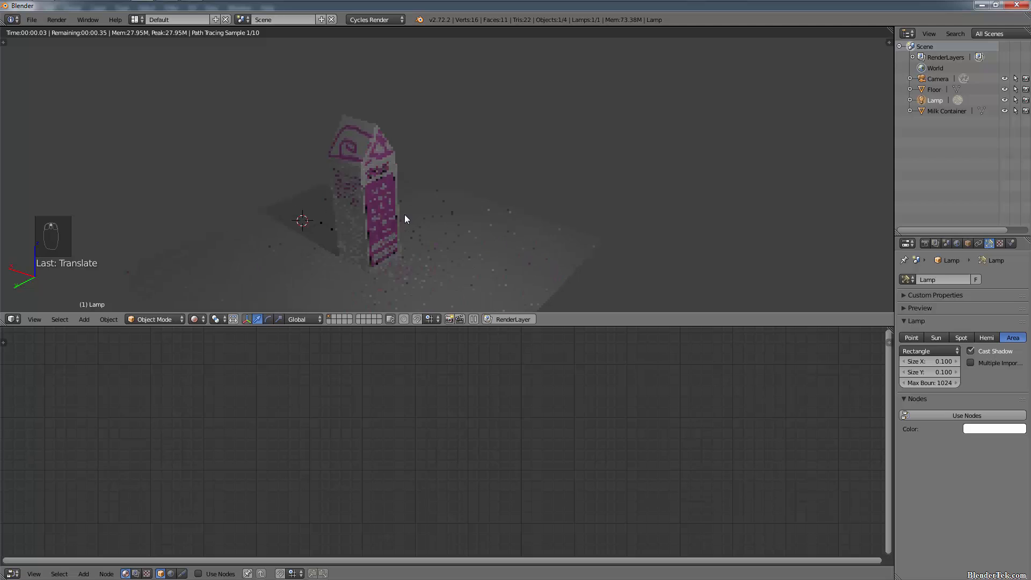
# - Change the lamp's type to Sun and inspect the rendered lighting on the carton's front and splatter side
pyautogui.click(920, 336)
pyautogui.click(935, 338)
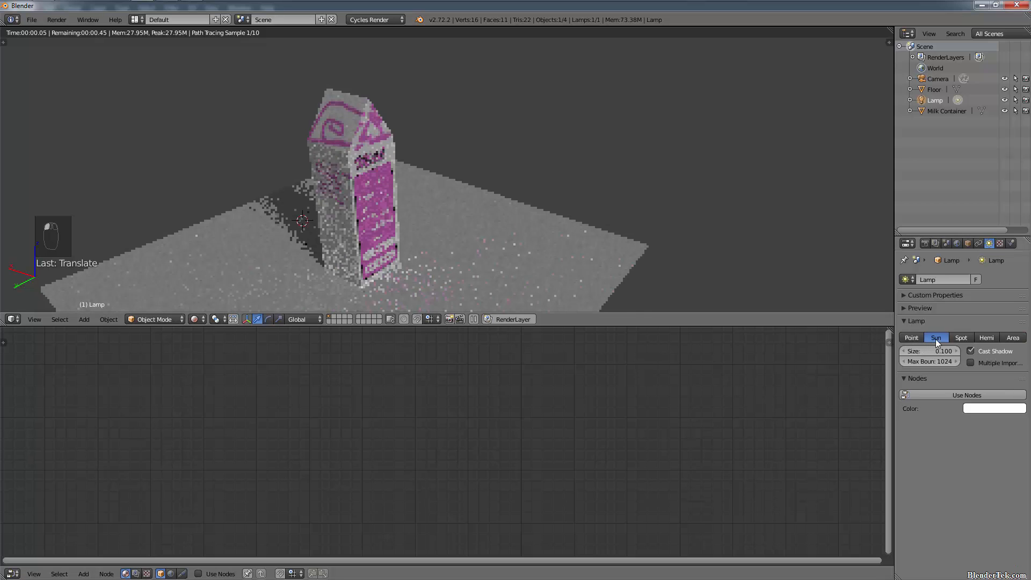
pyautogui.moveTo(455, 251); pyautogui.dragTo(335, 258, button='middle')
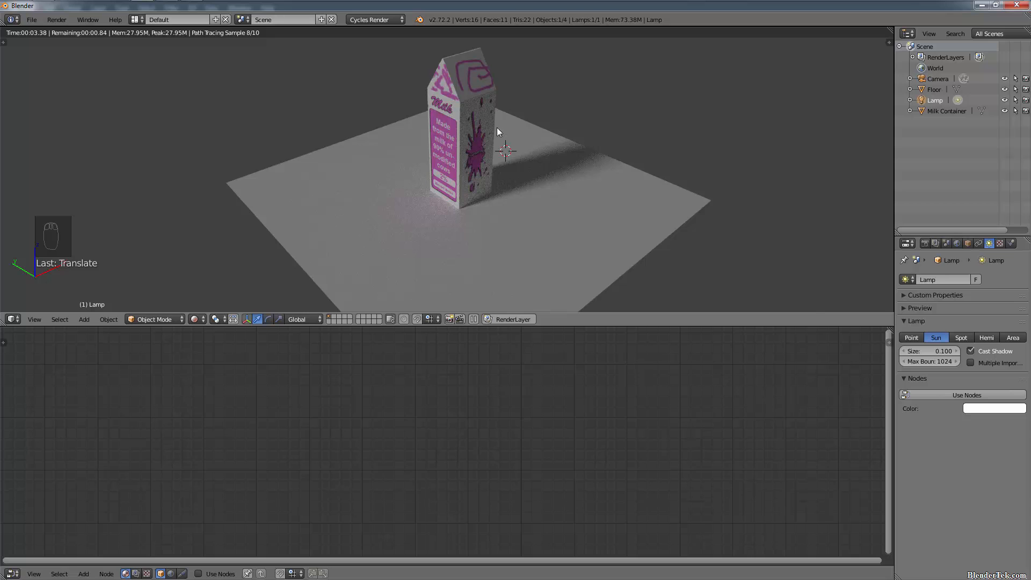
pyautogui.scroll(4, 483, 140)
pyautogui.moveTo(497, 207); pyautogui.dragTo(504, 148, button='middle')
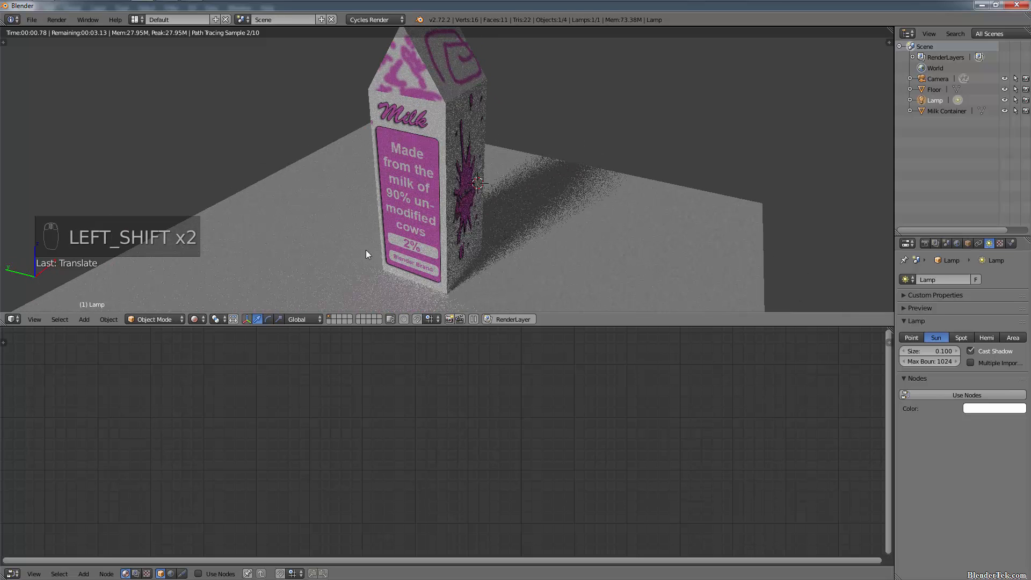
# - Select the Milk Container and shift its Image Texture and Diffuse BSDF nodes away from the Material Output to make room
pyautogui.click(942, 112)
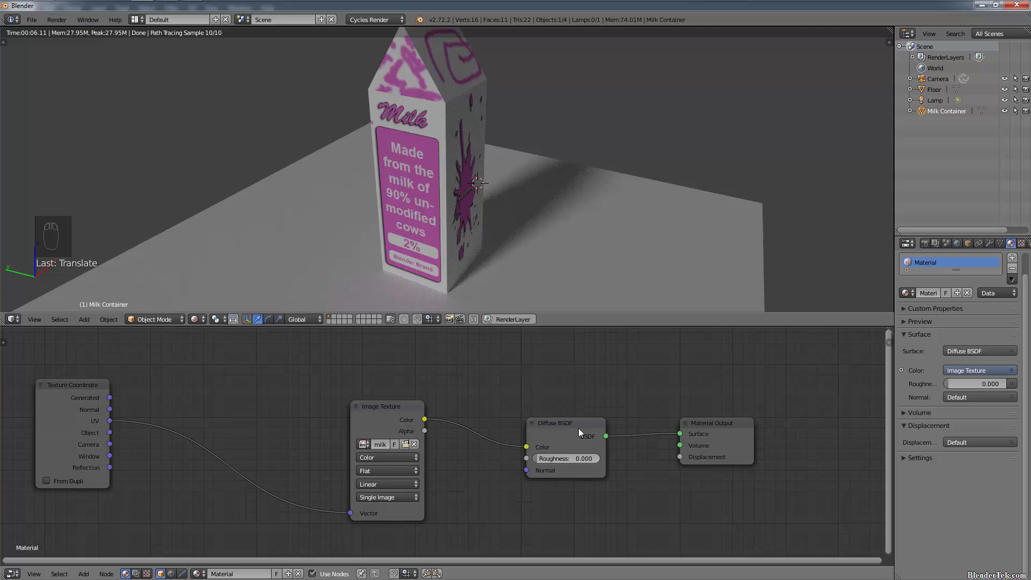
pyautogui.moveTo(578, 428); pyautogui.dragTo(520, 410)
pyautogui.click(379, 407)
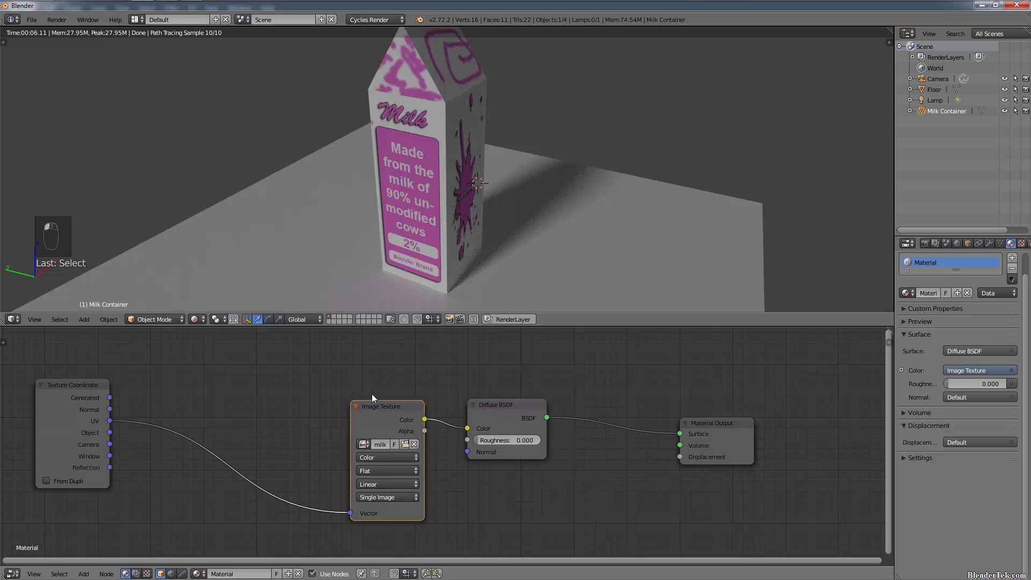
pyautogui.moveTo(373, 396); pyautogui.dragTo(300, 358)
pyautogui.moveTo(506, 407); pyautogui.dragTo(451, 368)
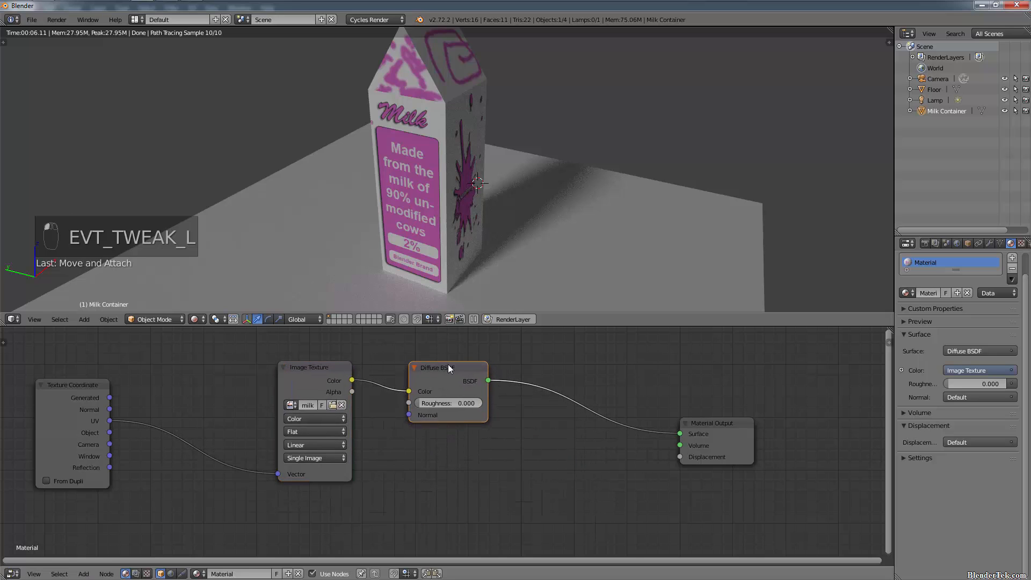
pyautogui.click(450, 369)
# - Insert a Mix Shader between the Diffuse BSDF and the Material Output and set its factor to 0.000
pyautogui.click(83, 574)
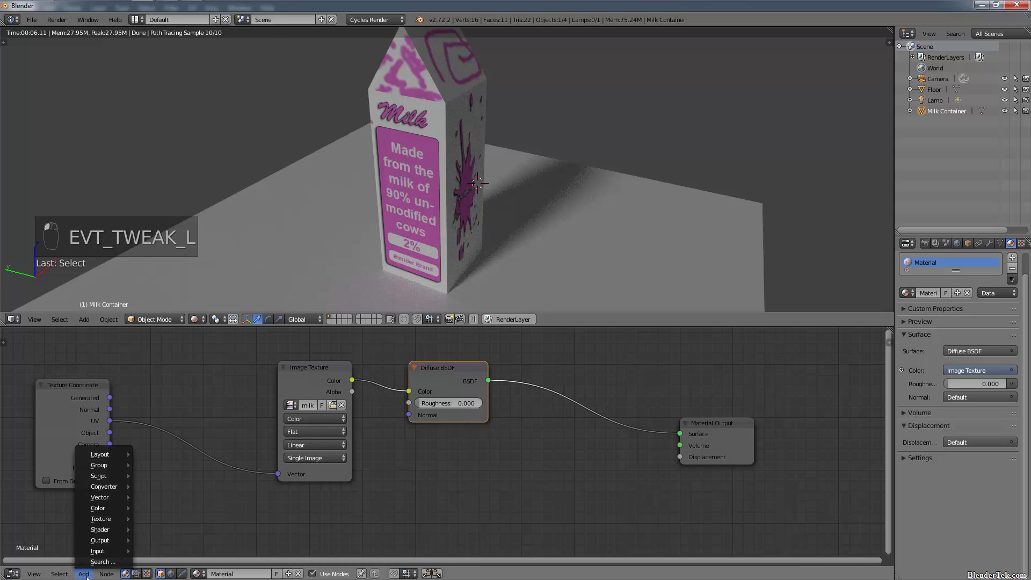
pyautogui.moveTo(111, 529)
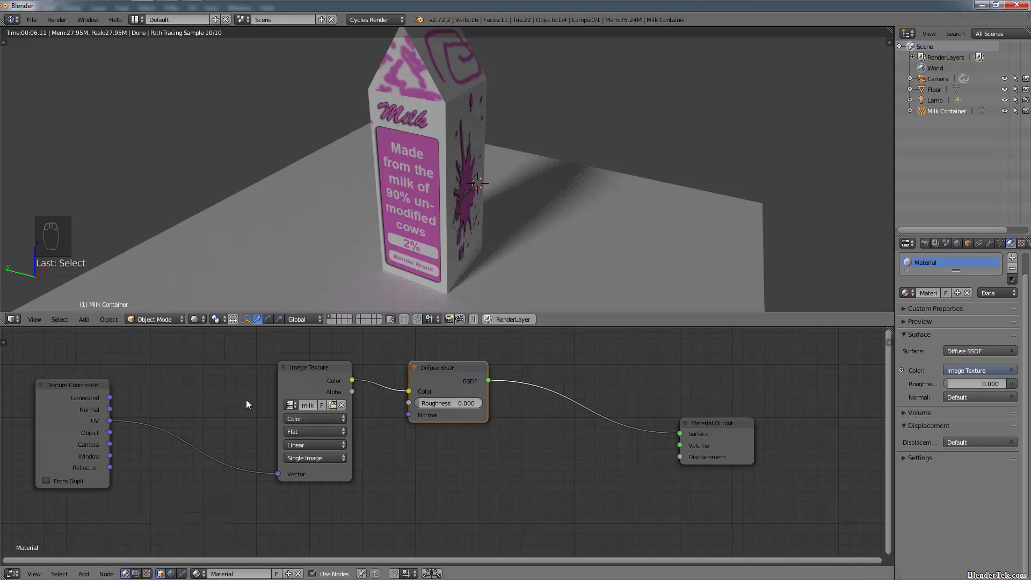
pyautogui.click(83, 574)
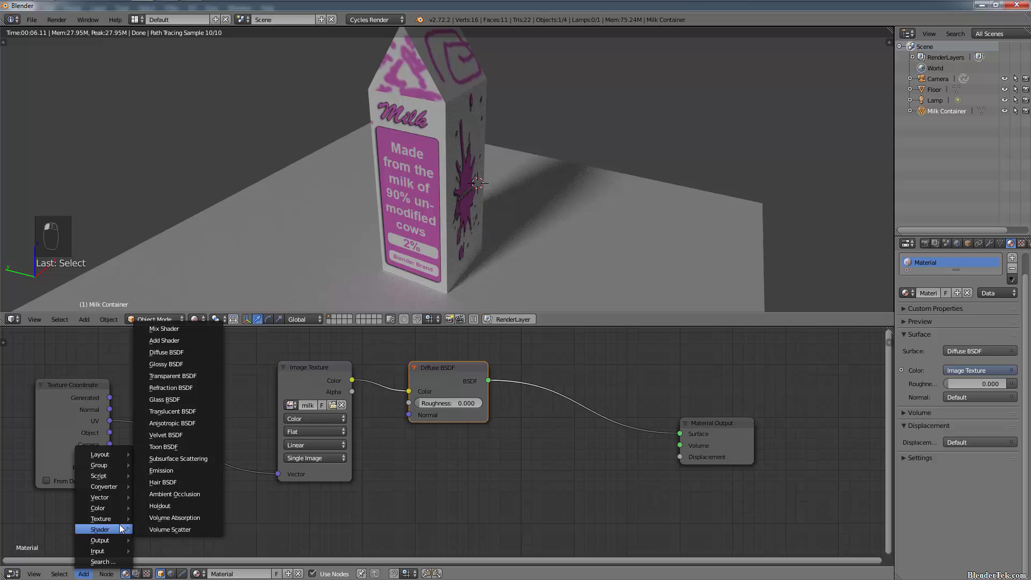
pyautogui.click(183, 329)
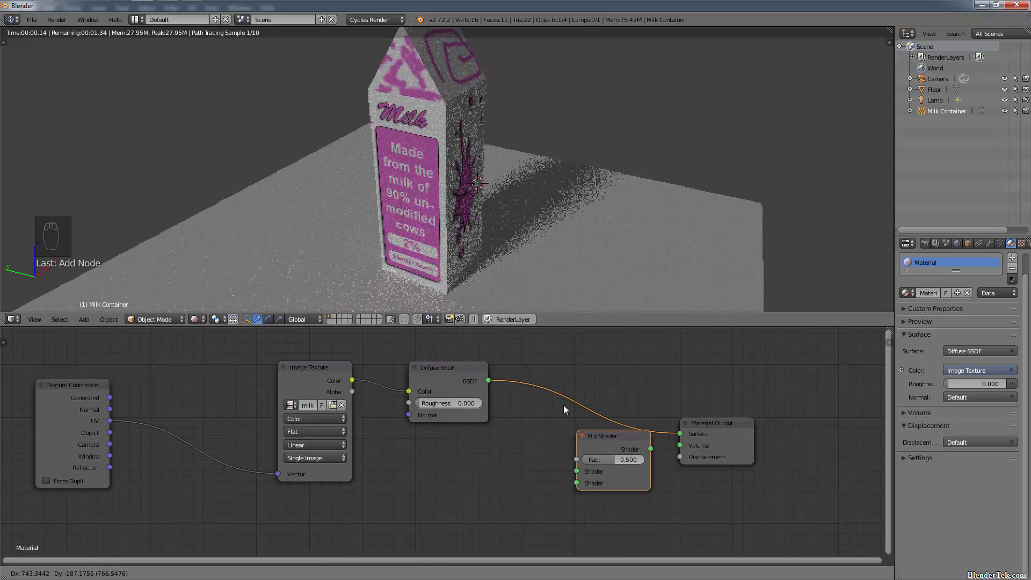
pyautogui.click(546, 386)
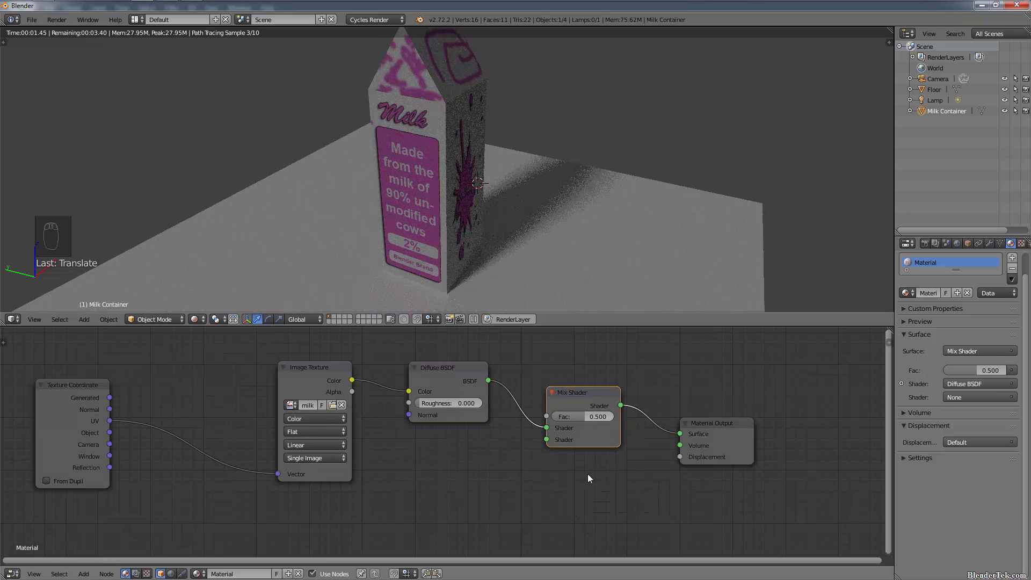
pyautogui.moveTo(589, 417); pyautogui.dragTo(556, 417)
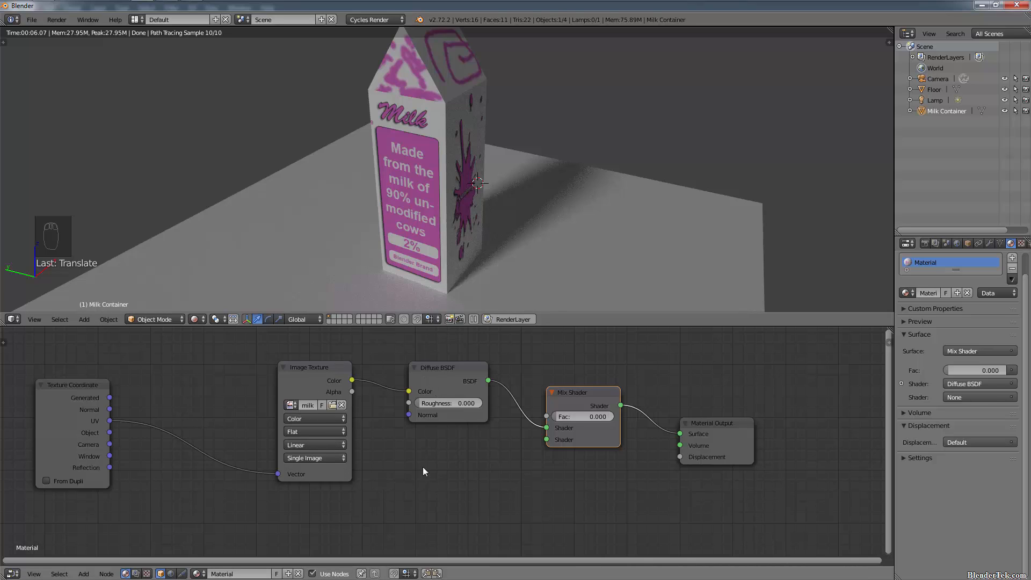
# - Add a Glossy BSDF node below the Diffuse BSDF and connect it to the Mix Shader's second shader input
pyautogui.click(91, 575)
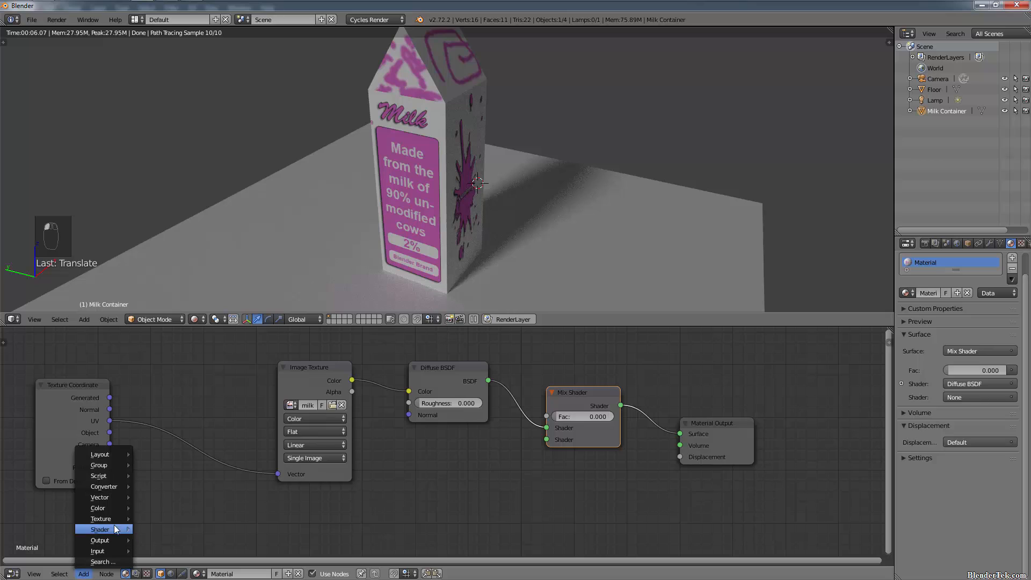
pyautogui.moveTo(109, 529)
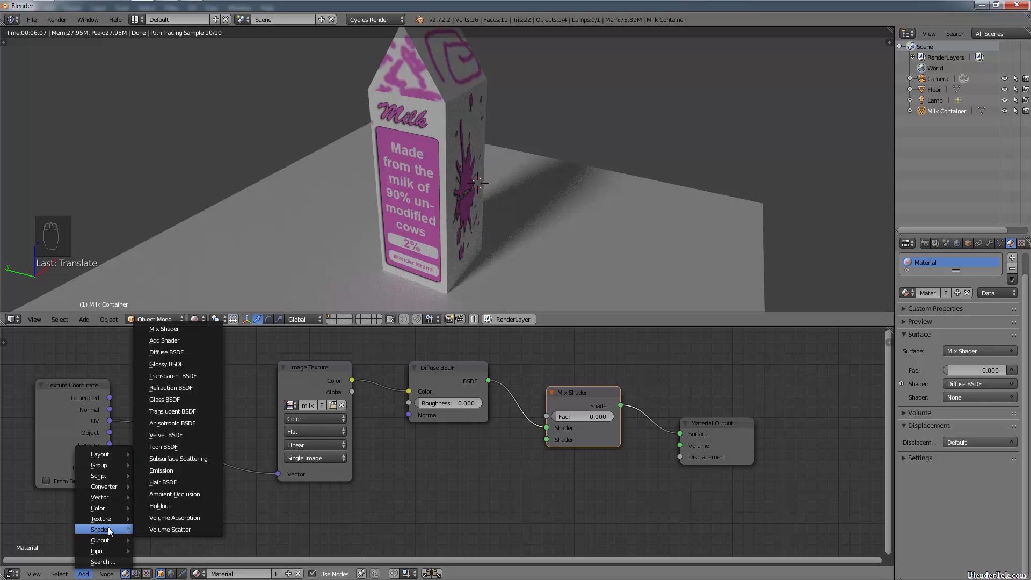
pyautogui.click(201, 369)
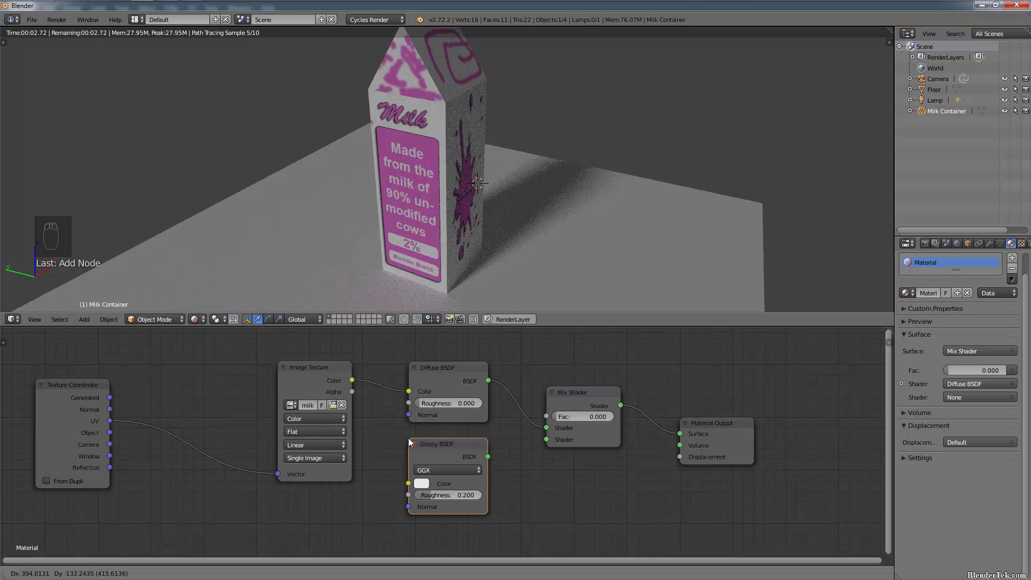
pyautogui.click(408, 438)
pyautogui.moveTo(488, 457); pyautogui.dragTo(547, 440)
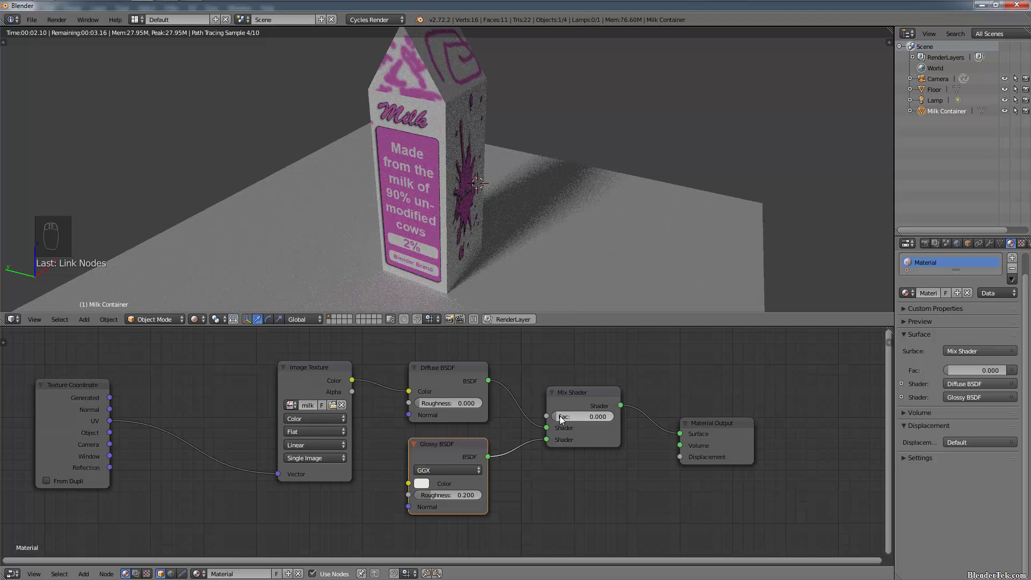
# - Try a Mix Shader factor of 0.245 with the Glossy BSDF's roughness at 0.000 and its distribution set to Beckmann
pyautogui.moveTo(561, 420); pyautogui.dragTo(613, 419)
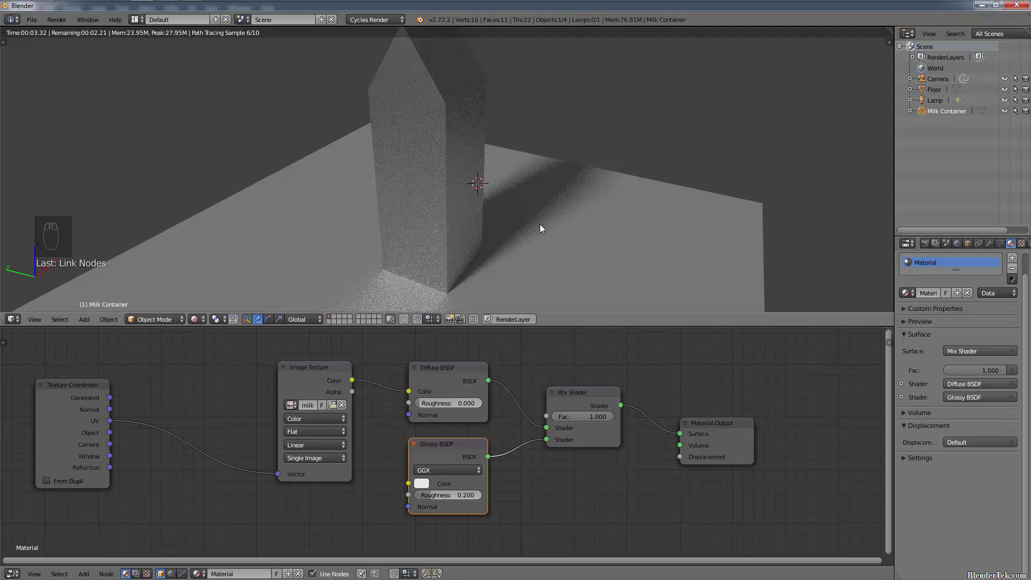
pyautogui.moveTo(605, 411); pyautogui.dragTo(561, 411)
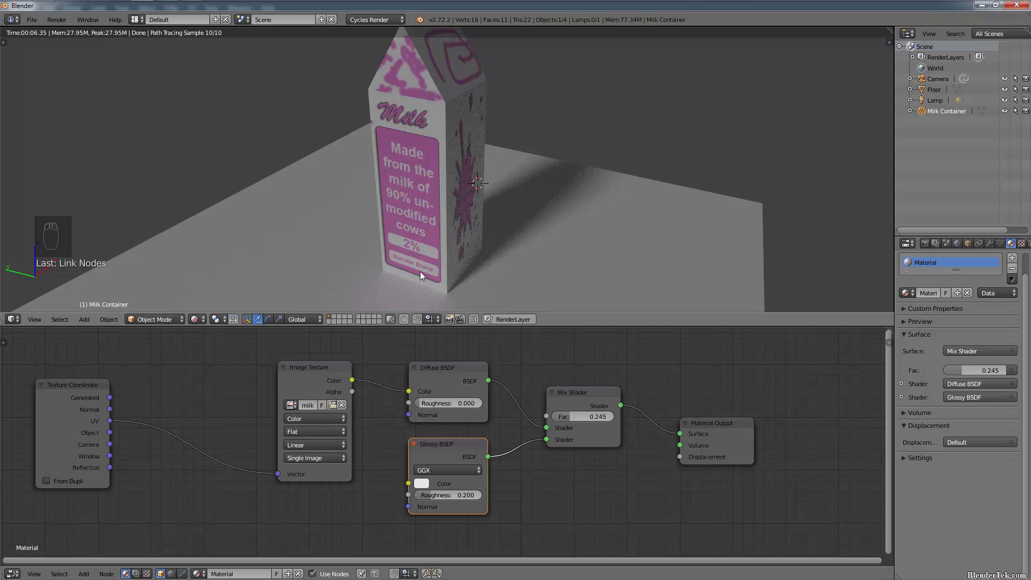
pyautogui.click(436, 465)
pyautogui.click(446, 459)
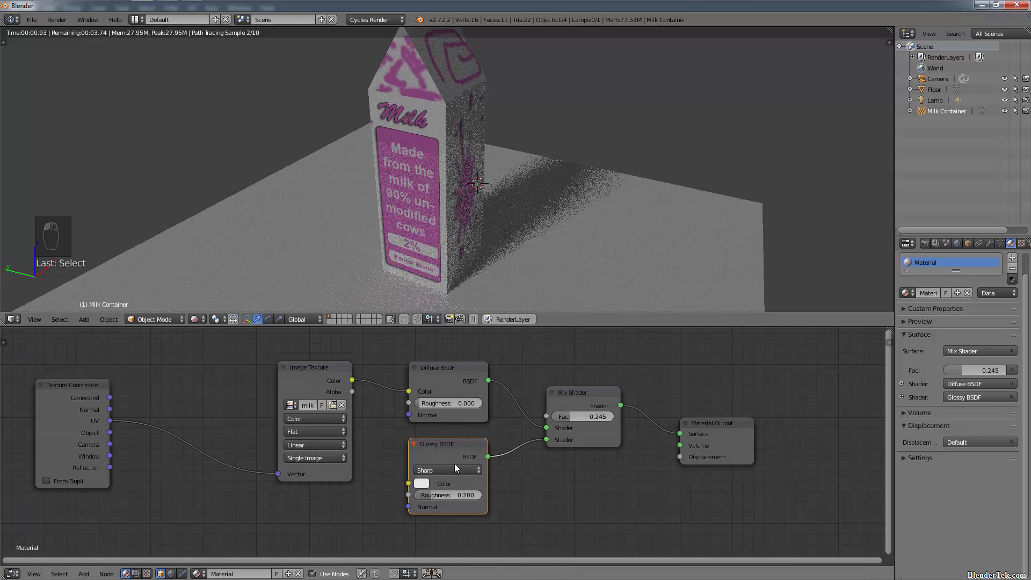
pyautogui.moveTo(466, 495); pyautogui.dragTo(413, 496)
pyautogui.click(454, 470)
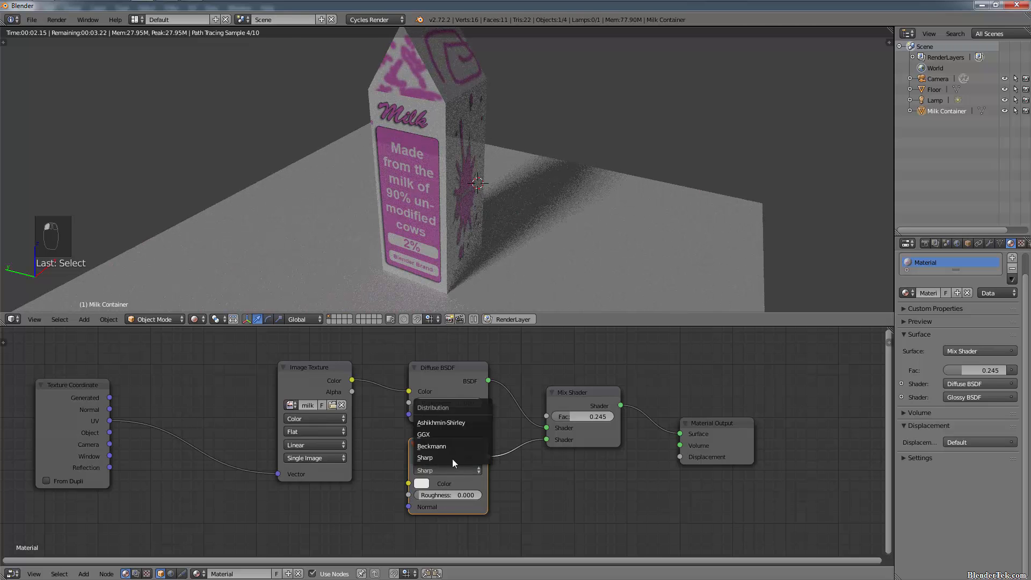
pyautogui.click(446, 446)
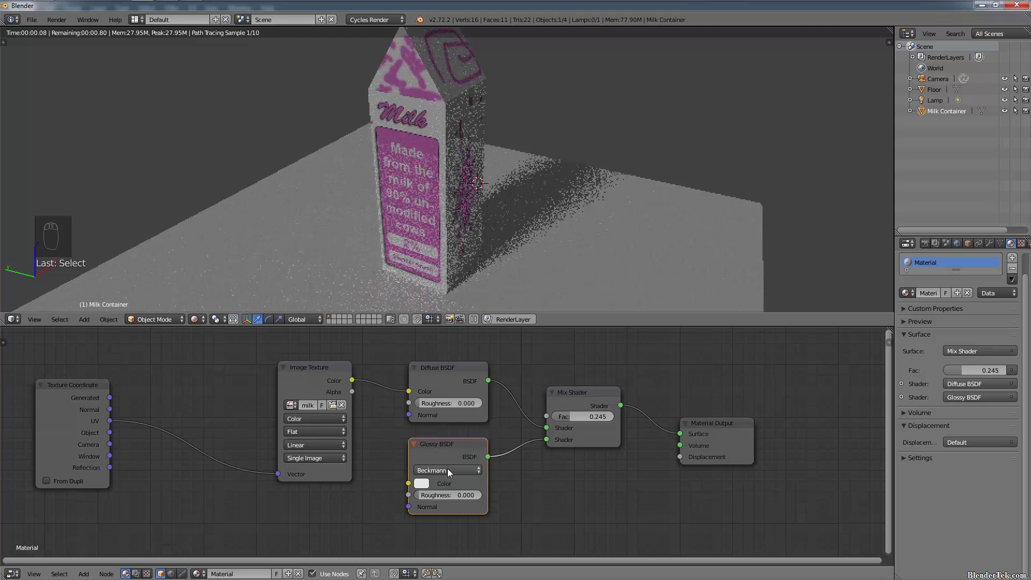
# - Raise the Mix Shader factor to 1.000 and set the Glossy BSDF's roughness to 0.050
pyautogui.moveTo(582, 416); pyautogui.dragTo(612, 417)
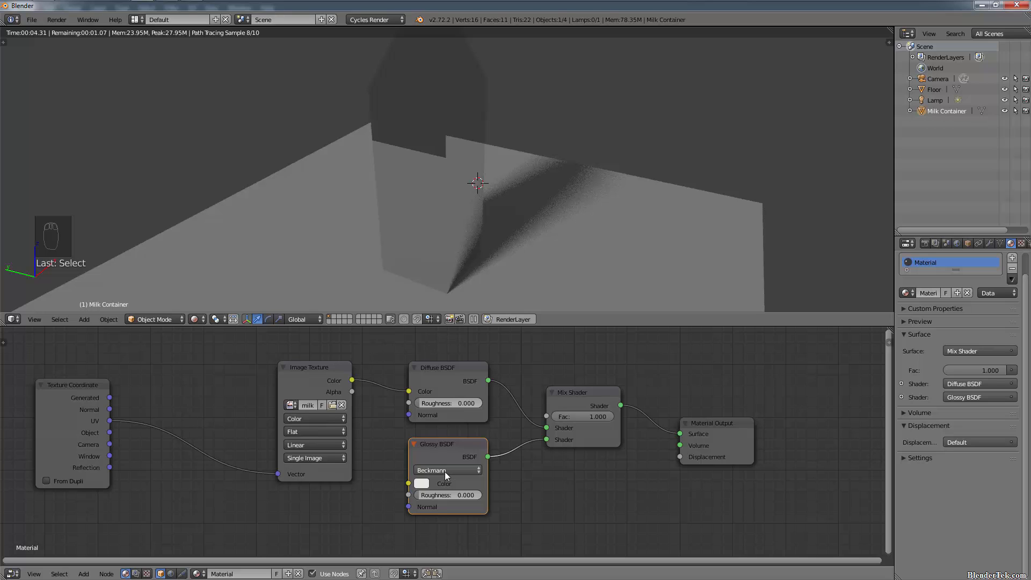
pyautogui.moveTo(437, 496); pyautogui.dragTo(448, 496)
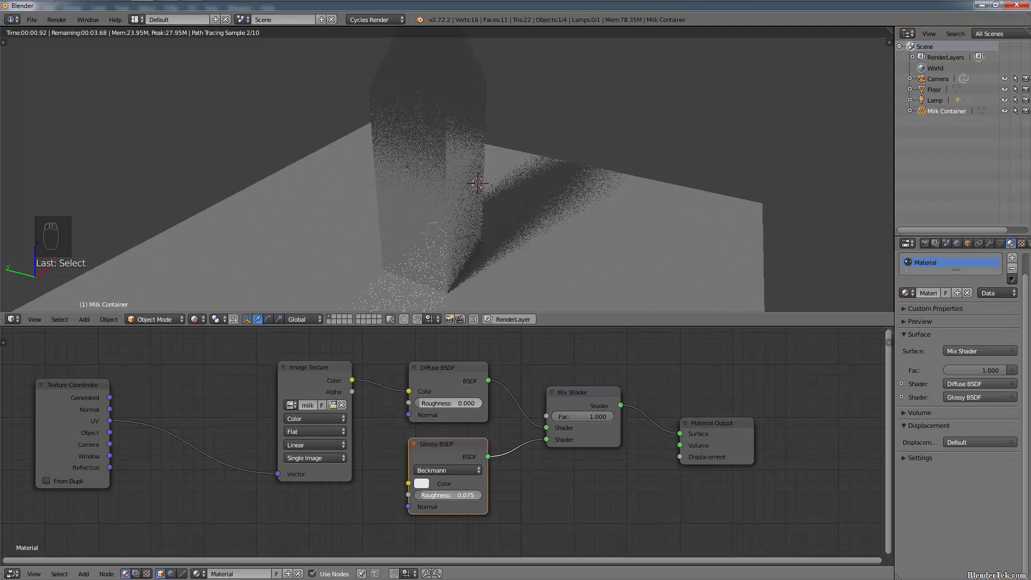
pyautogui.moveTo(454, 494); pyautogui.dragTo(443, 495)
# - Try the Sharp distribution on the Glossy BSDF, then set the distribution to GGX
pyautogui.click(467, 470)
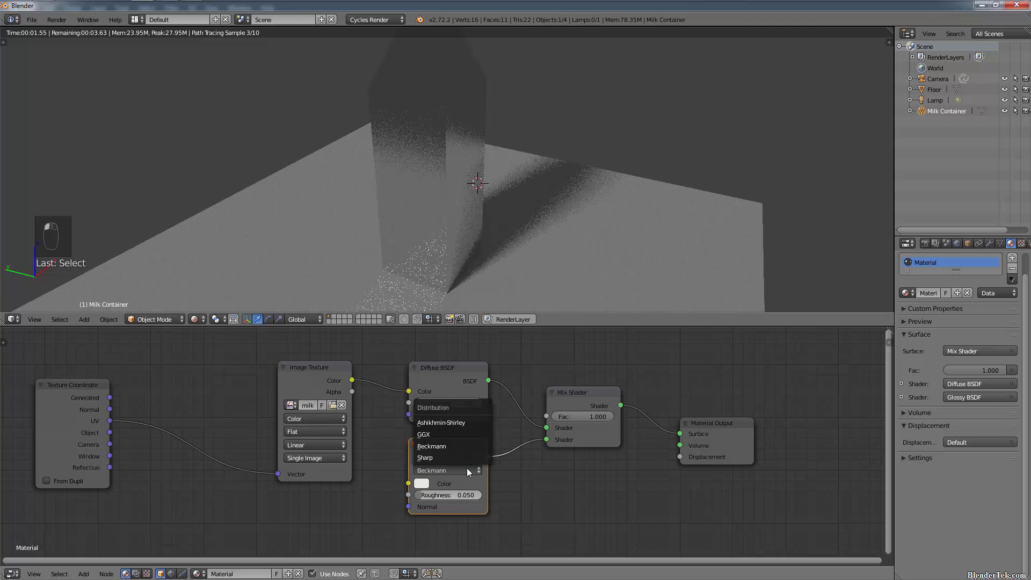
pyautogui.click(469, 456)
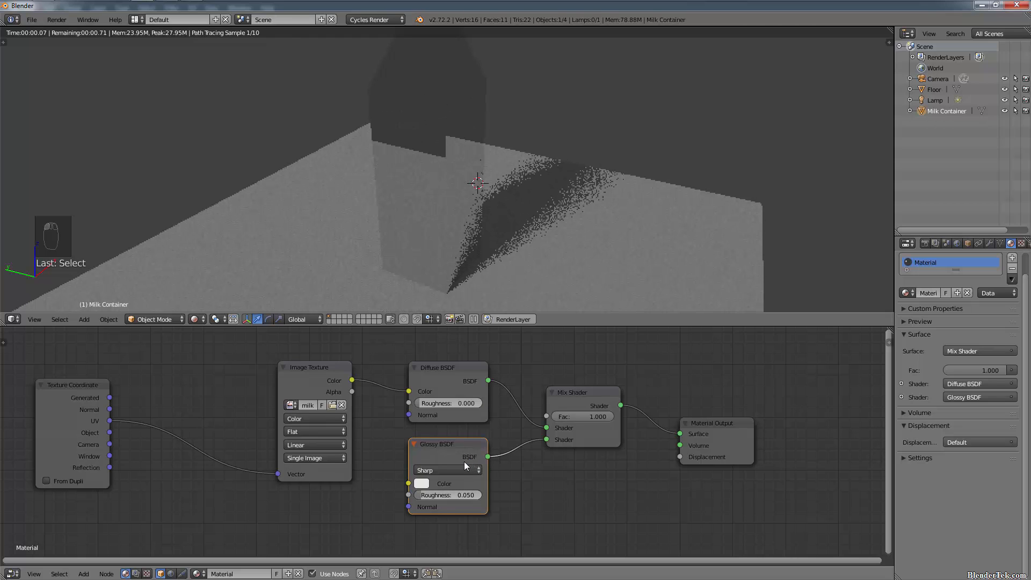
pyautogui.click(454, 470)
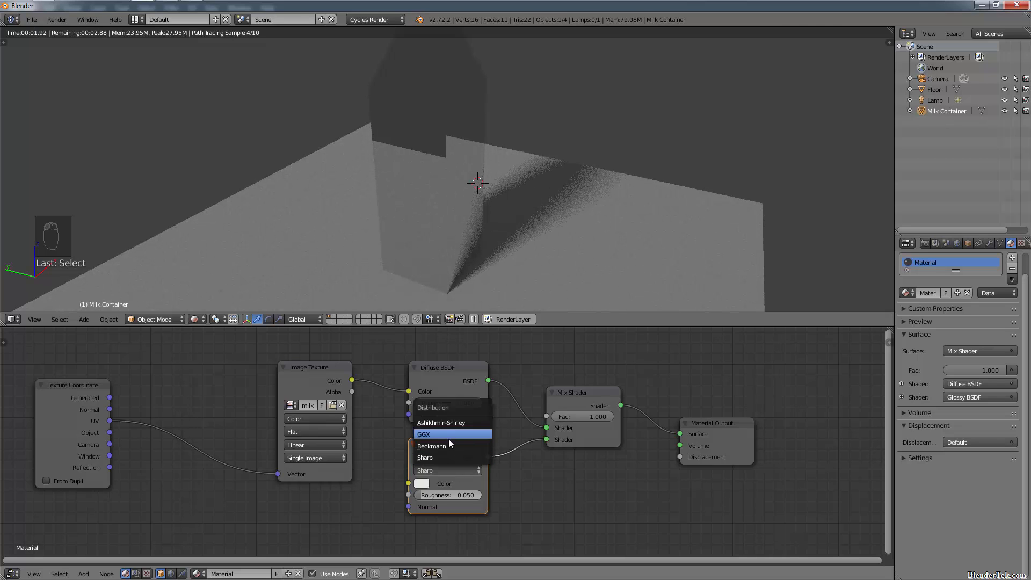
pyautogui.click(446, 455)
pyautogui.click(445, 471)
pyautogui.click(440, 434)
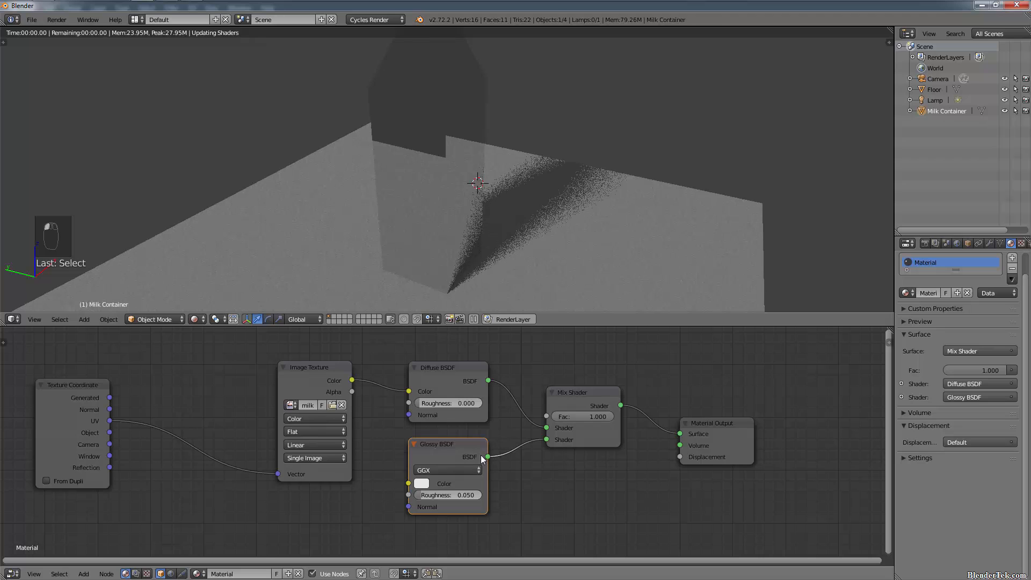
# - Set the Mix Shader factor to 0.473 and inspect the carton's glossy reflection in the rendered view
pyautogui.click(601, 421)
pyautogui.write('0.555')
pyautogui.press('Return')
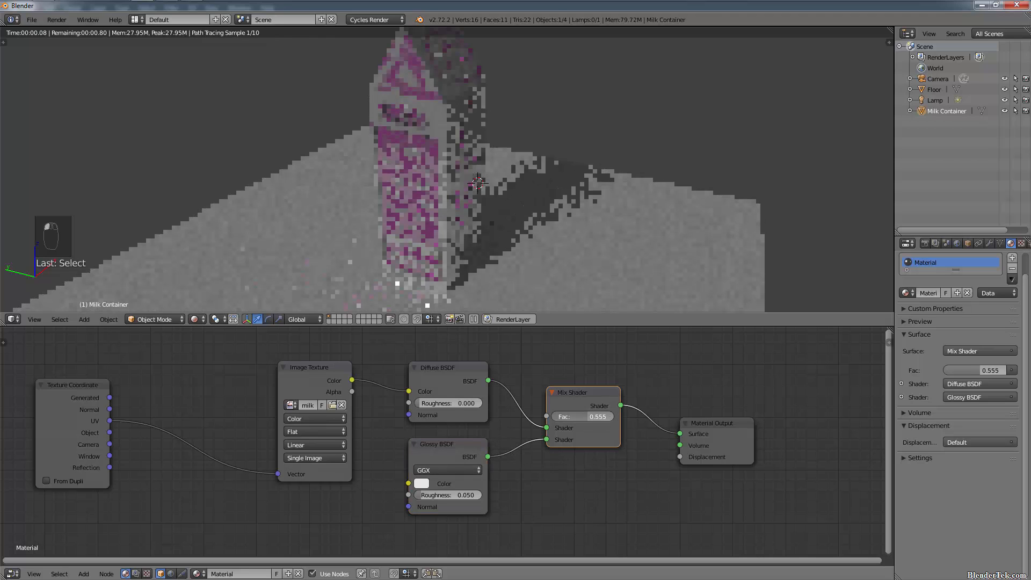
pyautogui.moveTo(587, 417)
pyautogui.mouseDown()
pyautogui.moveTo(565, 417)
pyautogui.moveTo(591, 417)
pyautogui.moveTo(579, 417)
pyautogui.mouseUp()
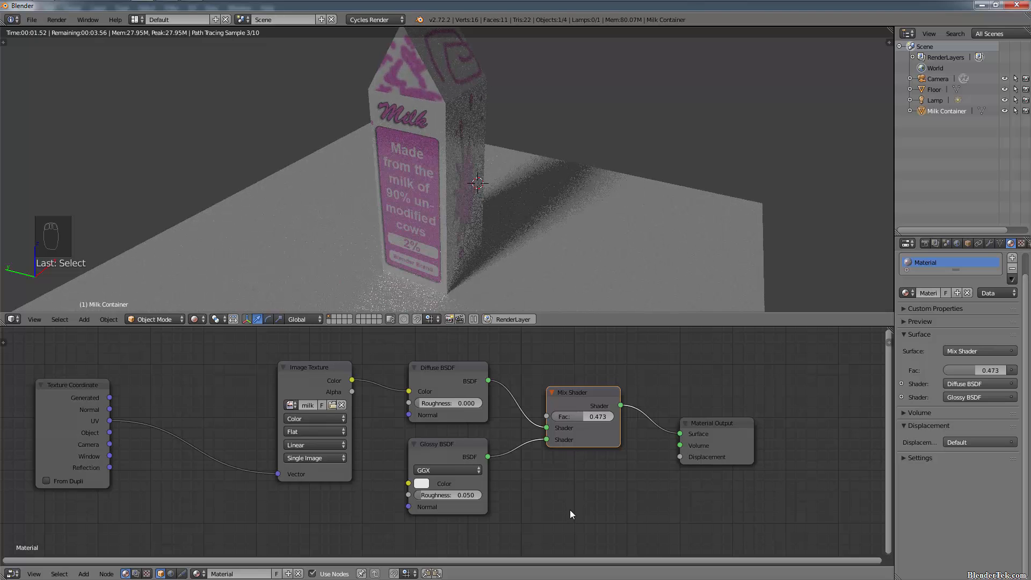
pyautogui.moveTo(480, 221); pyautogui.dragTo(501, 227, button='middle')
pyautogui.scroll(5, 523, 230)
pyautogui.scroll(-5, 482, 228)
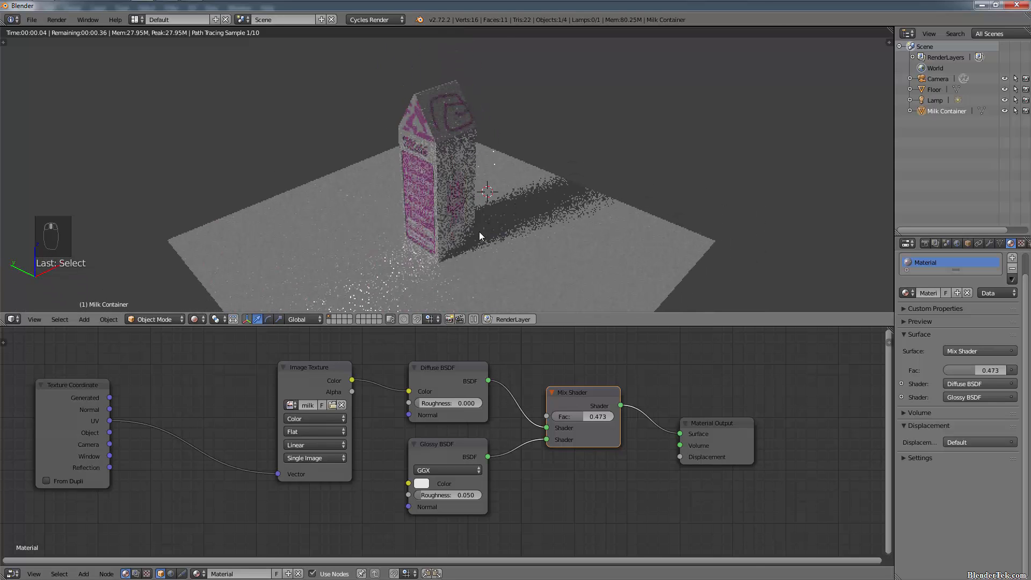
# - Switch the viewport to Material shading and give the floor plane a new material named Floor
pyautogui.click(198, 319)
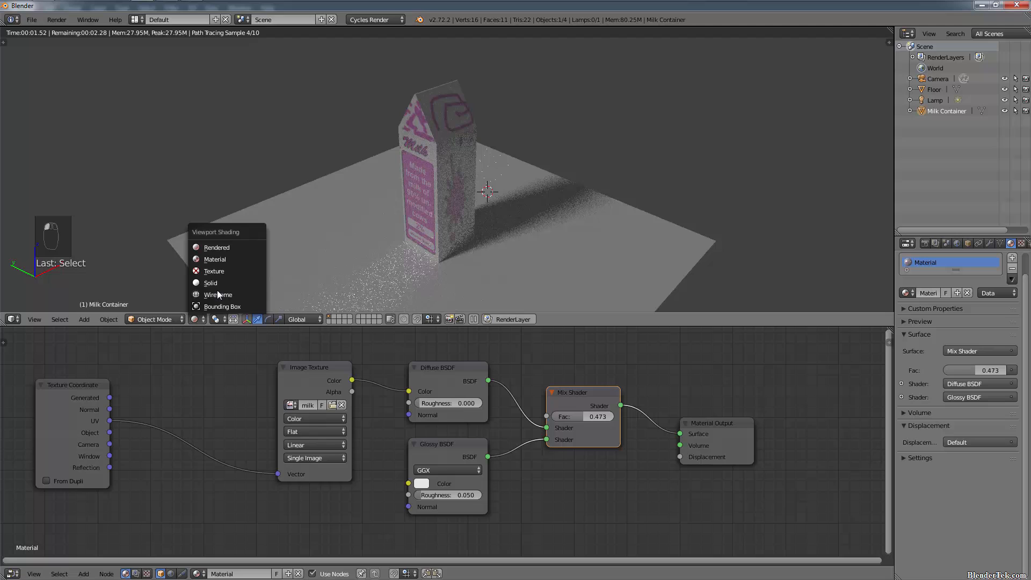
pyautogui.click(233, 259)
pyautogui.rightClick(571, 264)
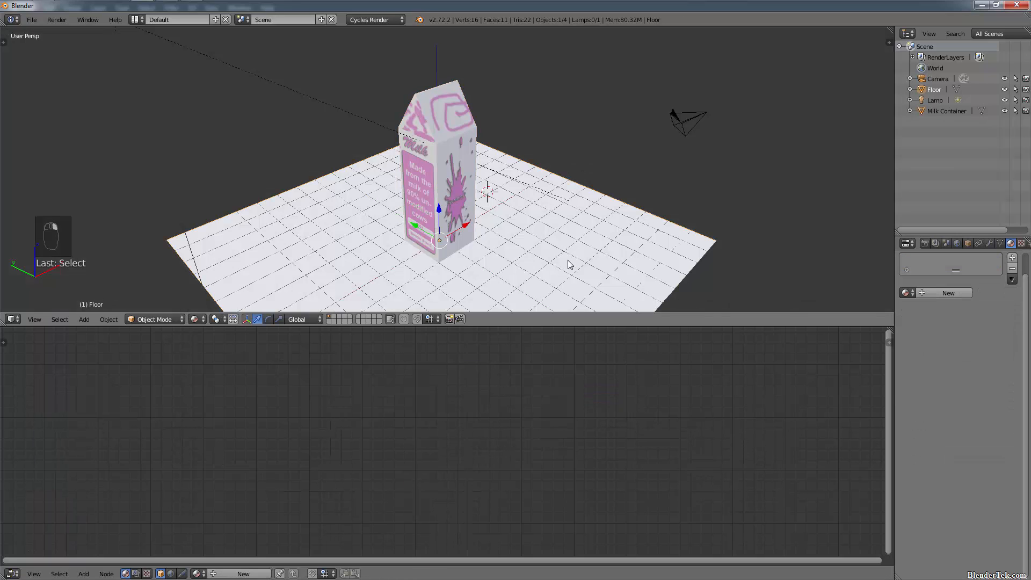
pyautogui.click(926, 293)
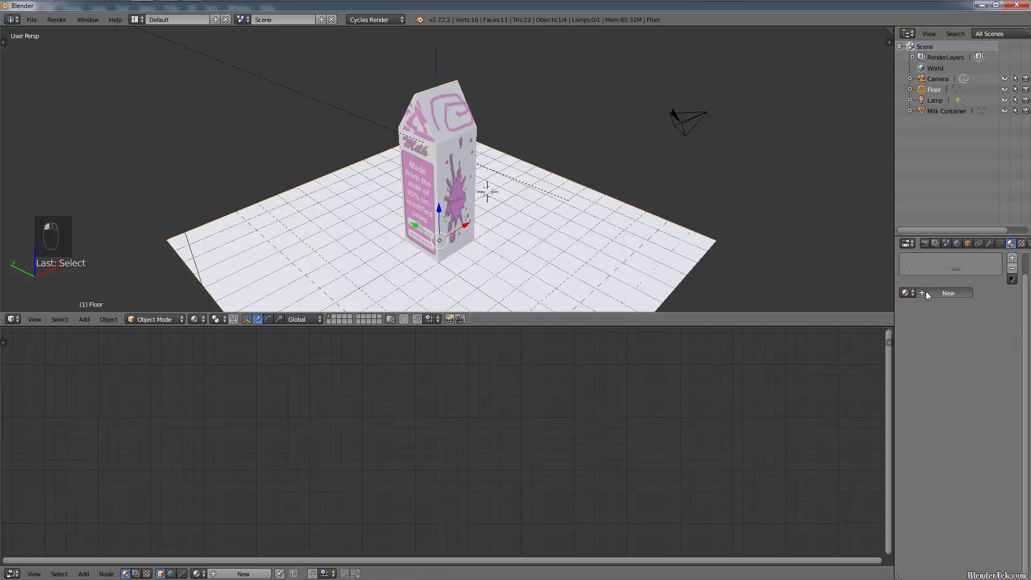
pyautogui.write('FLOOR')
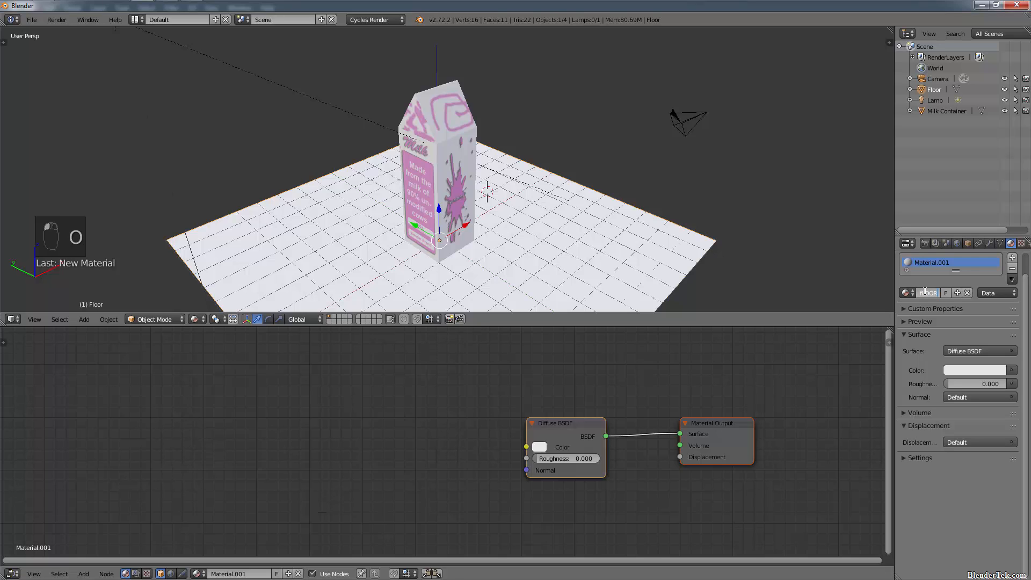
pyautogui.press('BackSpace')
pyautogui.press('BackSpace')
pyautogui.write('oor')
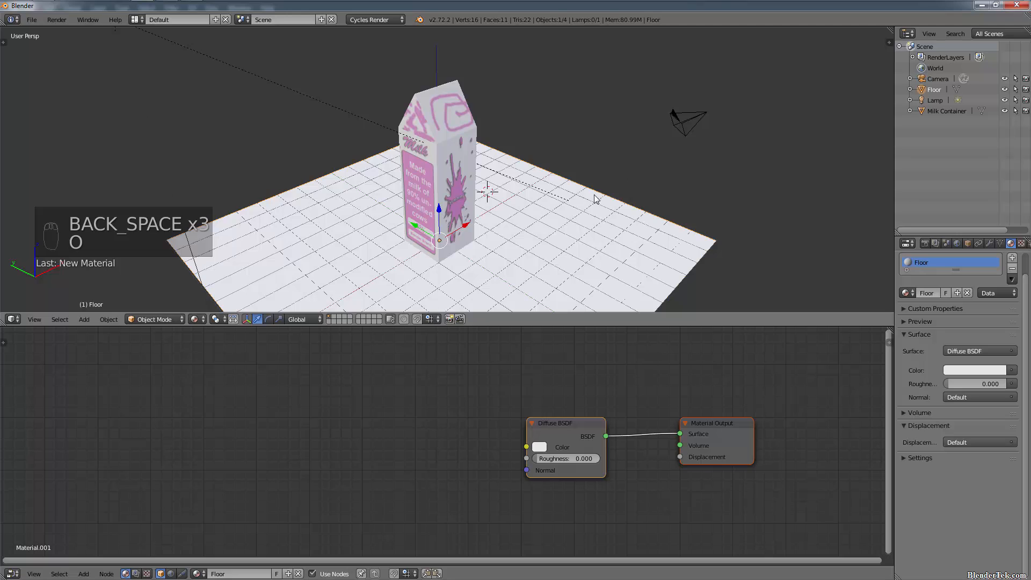
# - Set the floor material's Diffuse BSDF color to a dark orange-brown, adjusting it in HSV mode
pyautogui.moveTo(594, 200); pyautogui.dragTo(606, 220, button='middle')
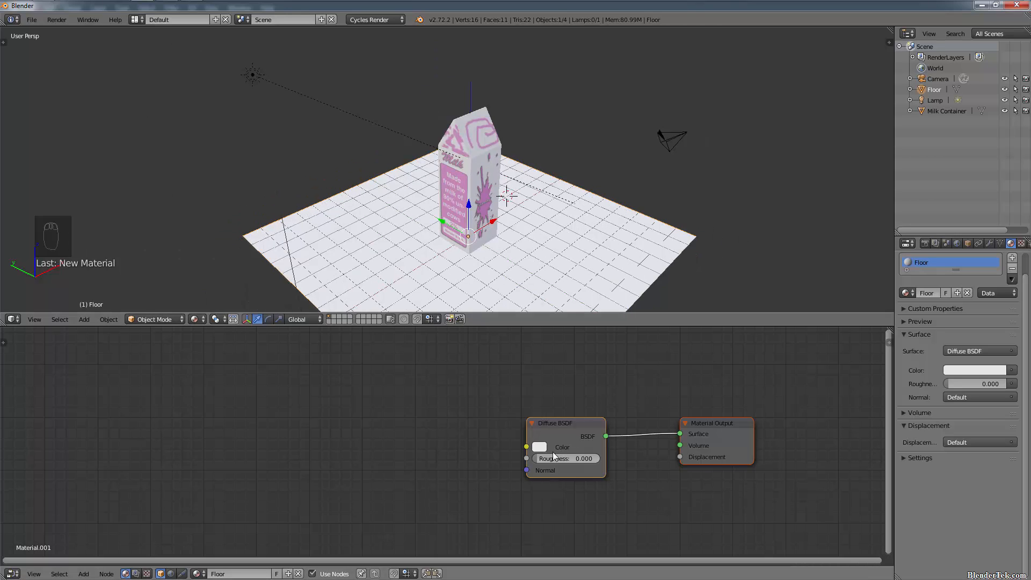
pyautogui.click(540, 448)
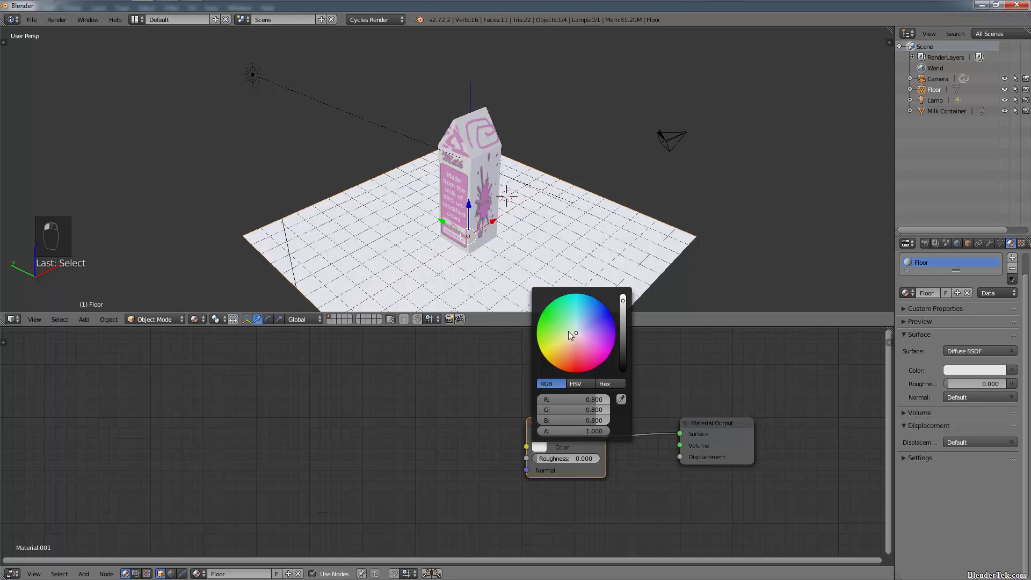
pyautogui.moveTo(571, 335); pyautogui.dragTo(554, 363)
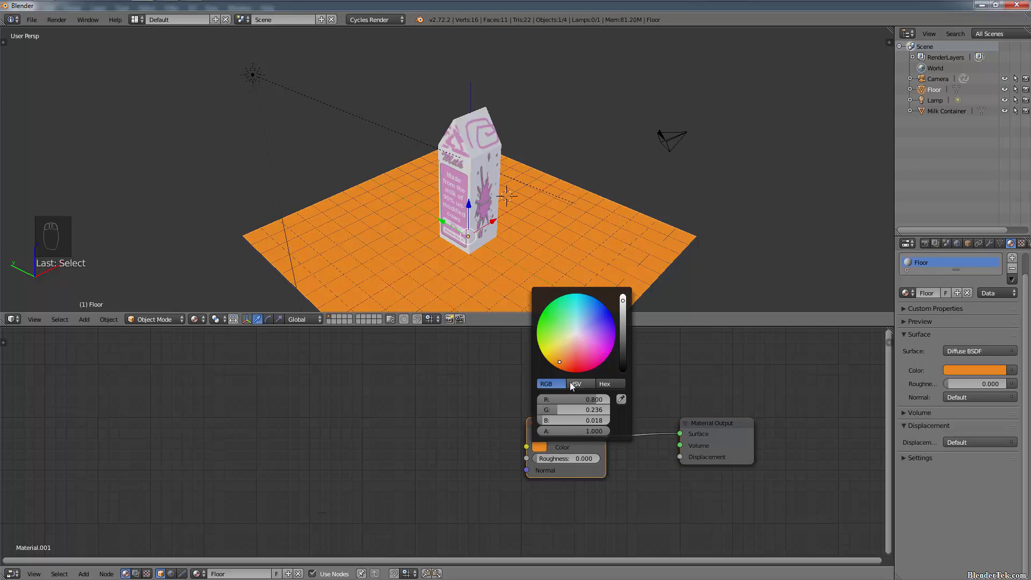
pyautogui.click(574, 384)
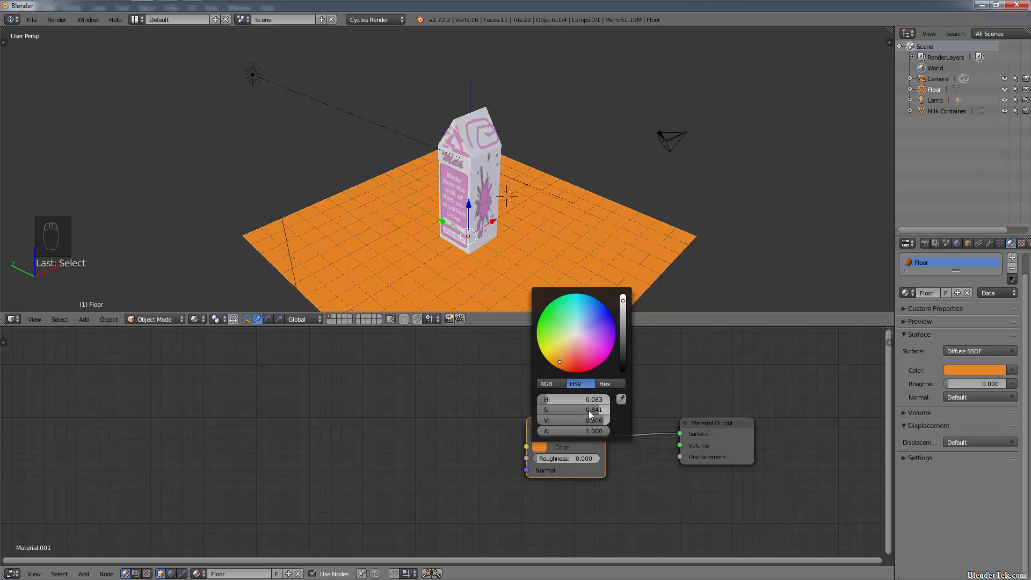
pyautogui.moveTo(590, 411); pyautogui.dragTo(569, 421)
# - Switch the viewport to Rendered shading and inspect the carton's shadow and reflected light on the brown floor
pyautogui.click(208, 320)
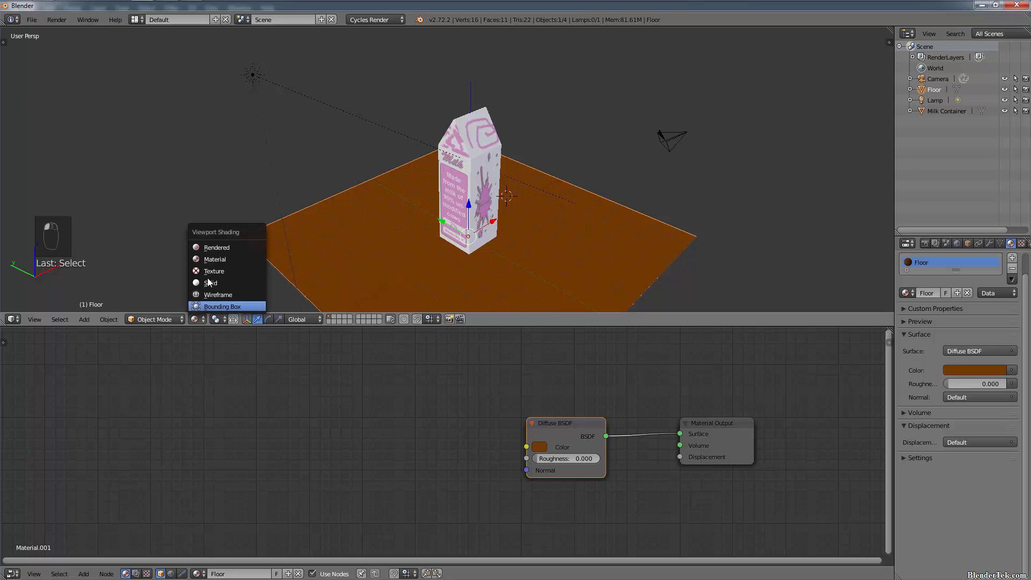
pyautogui.click(225, 249)
pyautogui.scroll(4, 510, 253)
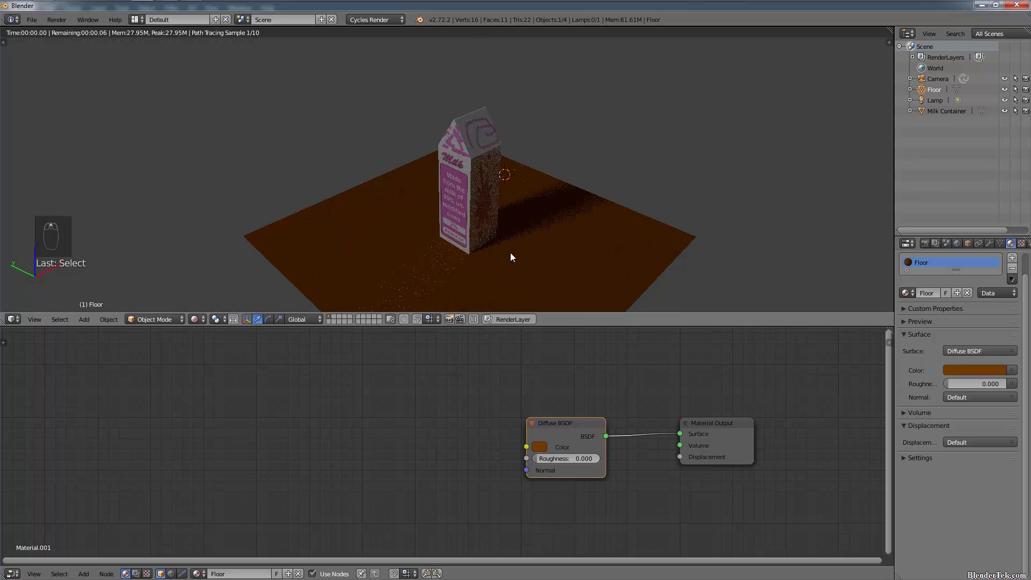
pyautogui.moveTo(437, 238); pyautogui.dragTo(495, 217, button='middle')
pyautogui.scroll(-4, 486, 241)
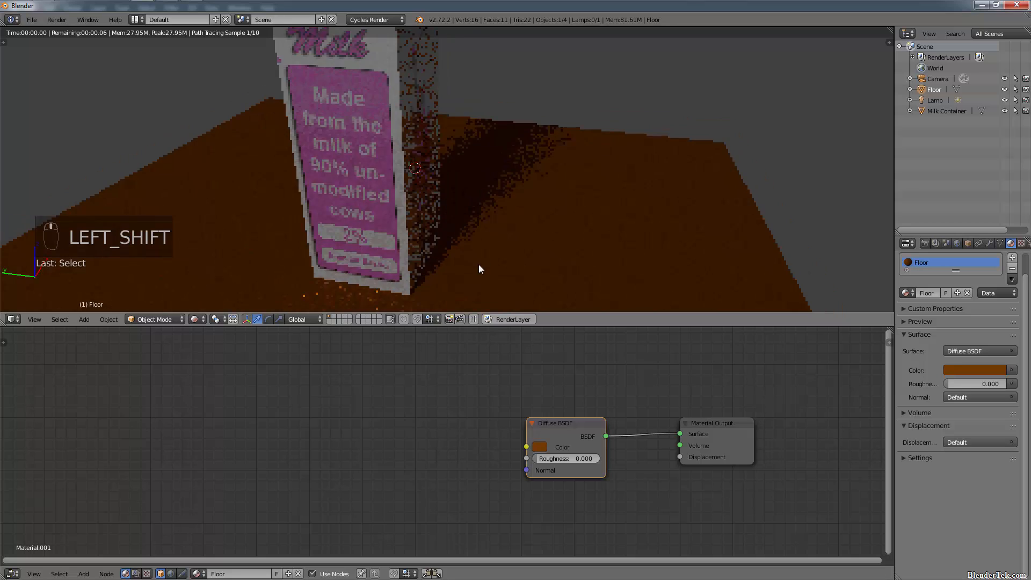
pyautogui.moveTo(482, 269); pyautogui.dragTo(474, 198, button='middle')
pyautogui.scroll(-2, 475, 198)
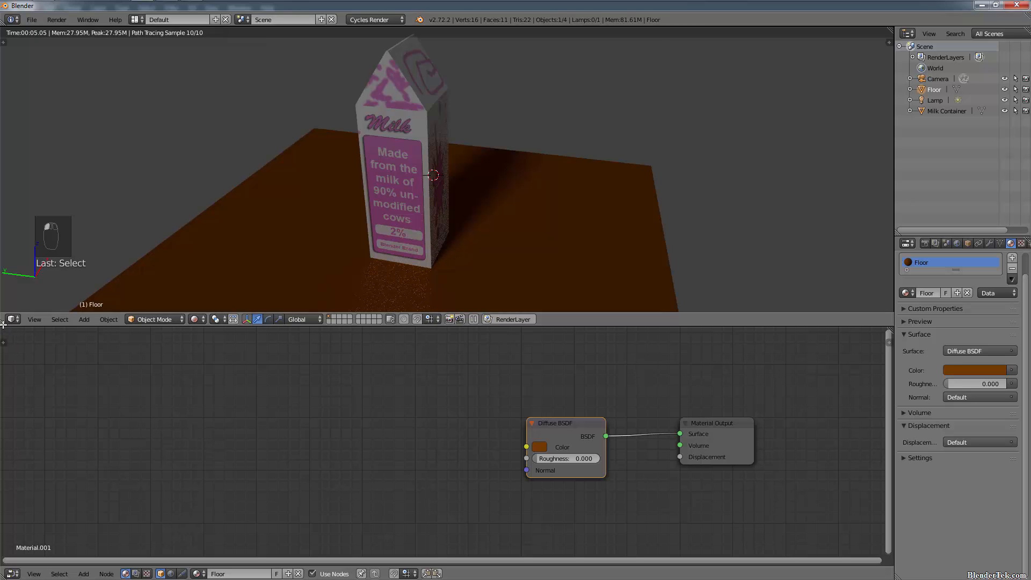
# - Expand the 3D view over the node editor, return it to Material shading, and show the render settings in a wider properties area
pyautogui.moveTo(3, 324); pyautogui.dragTo(4, 365)
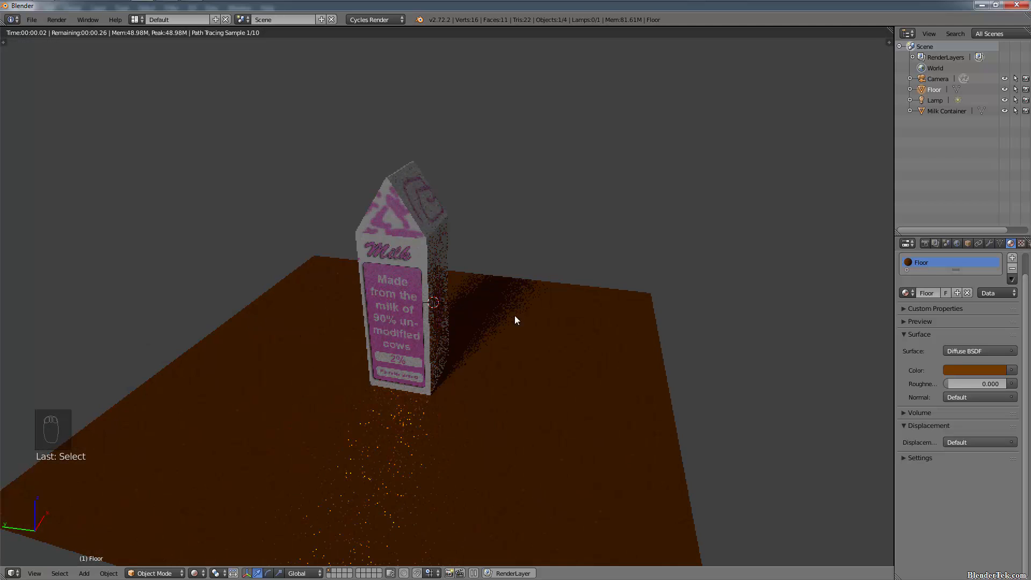
pyautogui.click(194, 573)
pyautogui.click(219, 516)
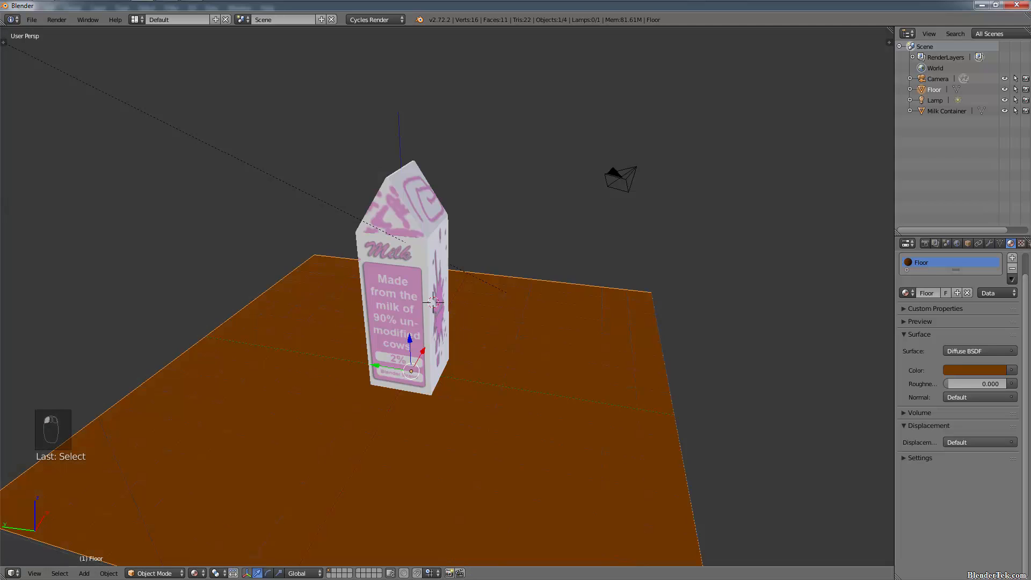
pyautogui.click(926, 244)
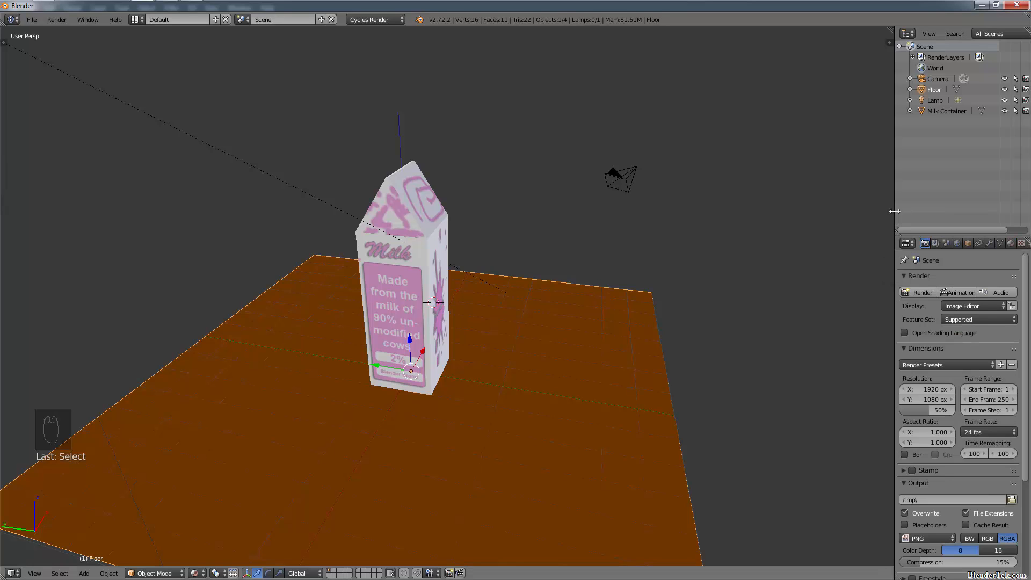
pyautogui.moveTo(895, 216); pyautogui.dragTo(788, 236)
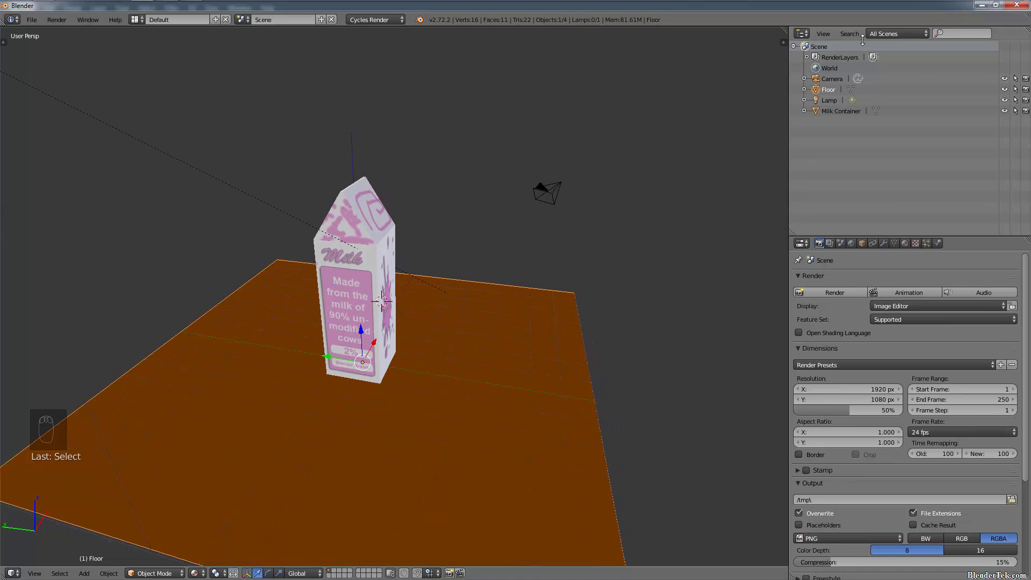
# - Select the camera and raise it in camera view so more of the carton falls within the frame
pyautogui.click(834, 79)
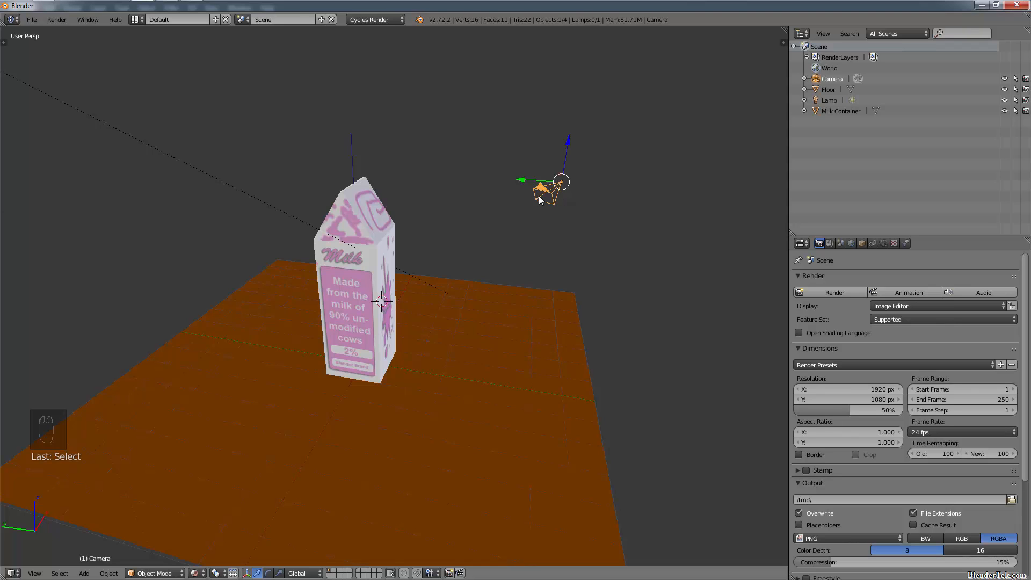
pyautogui.press('KP_0')
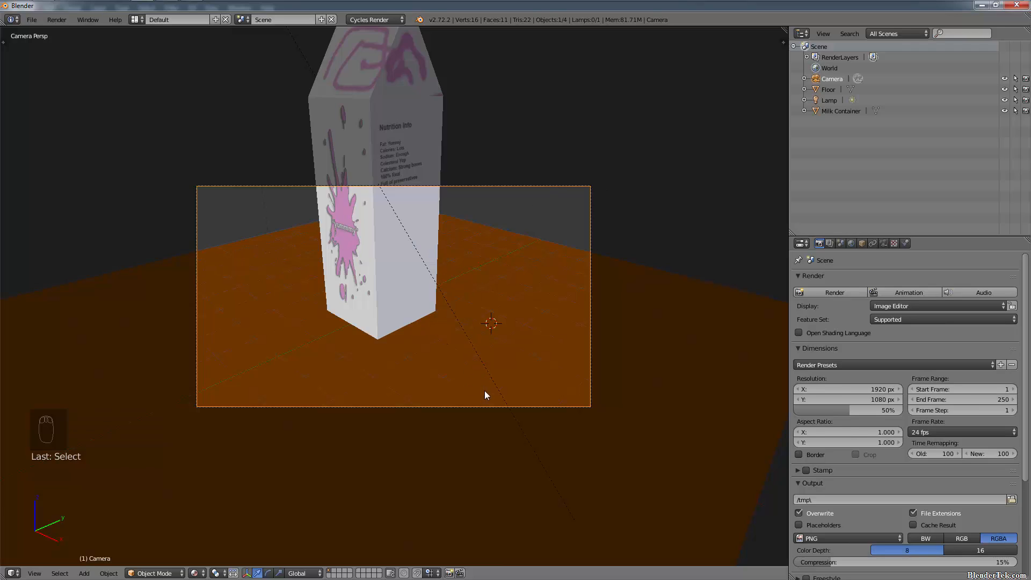
pyautogui.press('g')
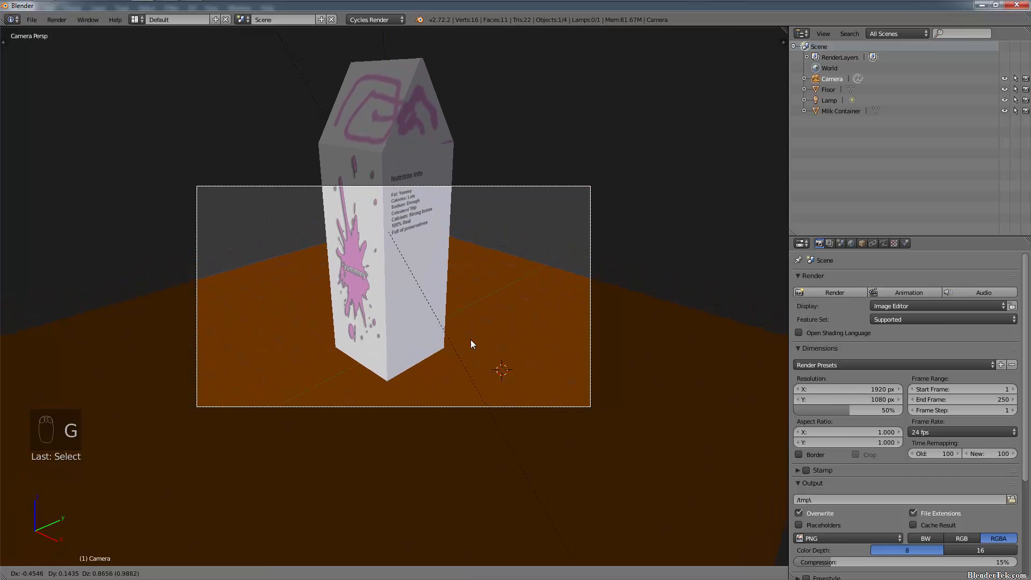
pyautogui.click(455, 305)
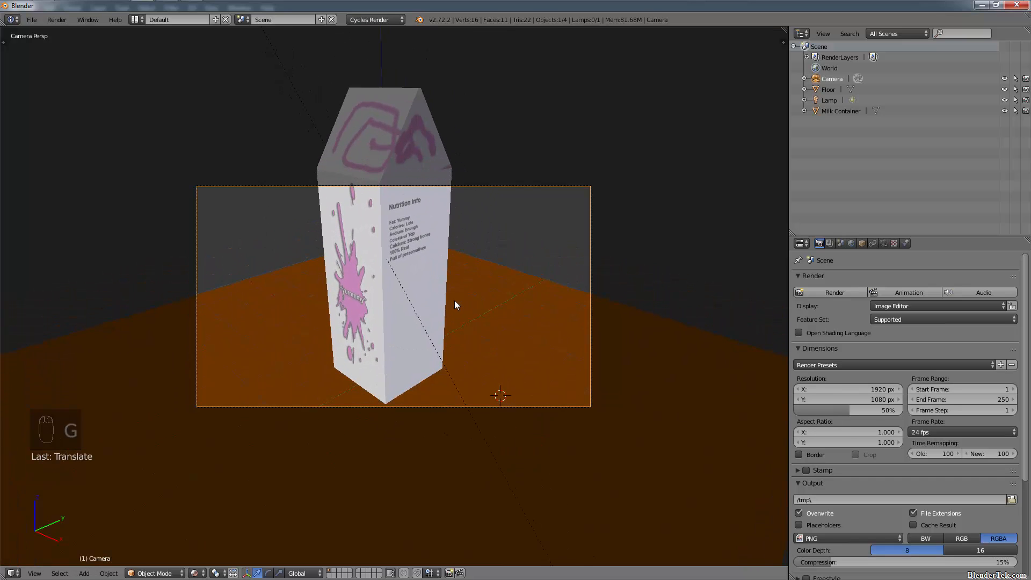
pyautogui.press('KP_0')
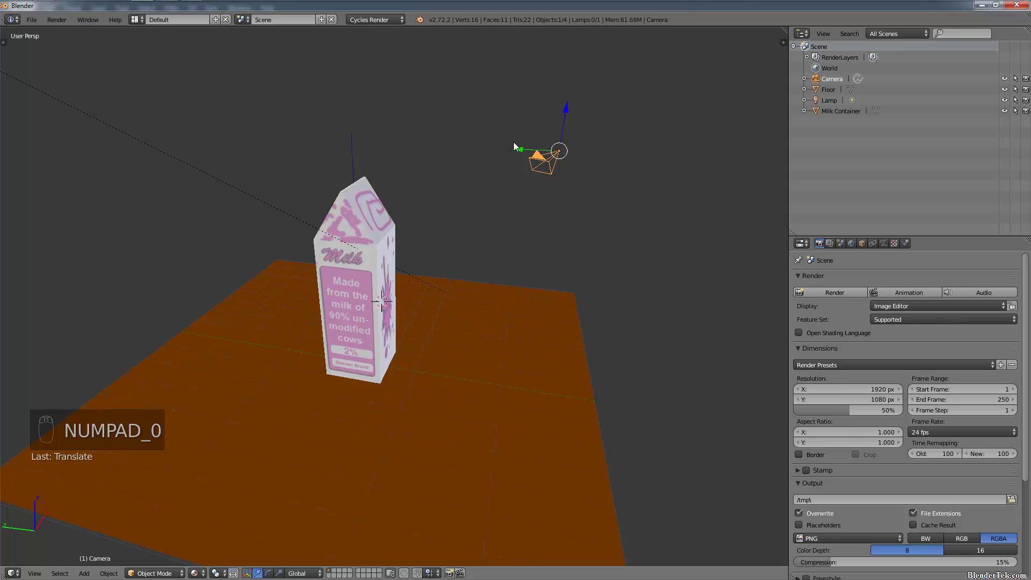
# - Move the camera away from the carton along the Y axis, and shift it up and to the left in camera view
pyautogui.moveTo(519, 153); pyautogui.dragTo(604, 158)
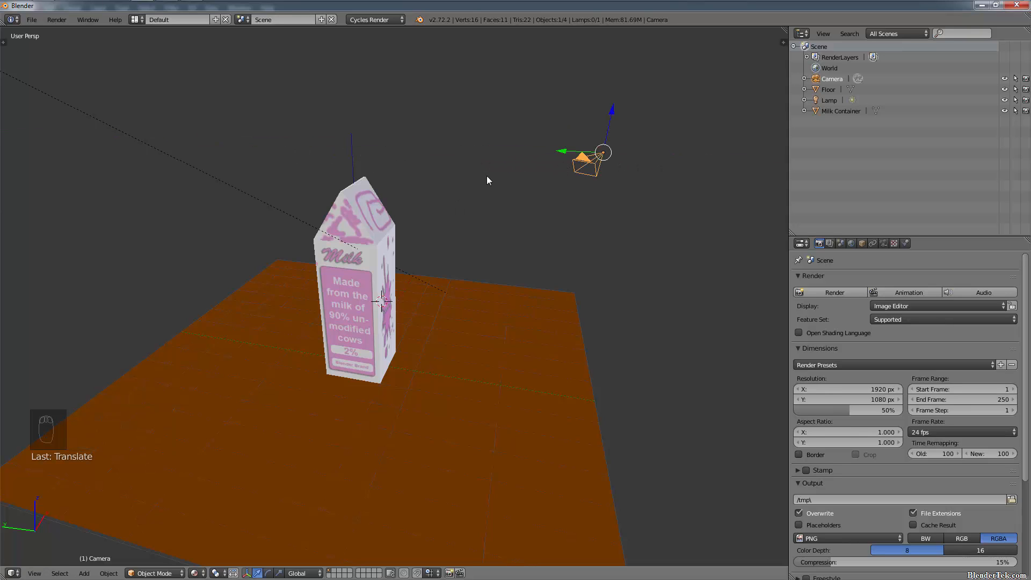
pyautogui.press('KP_0')
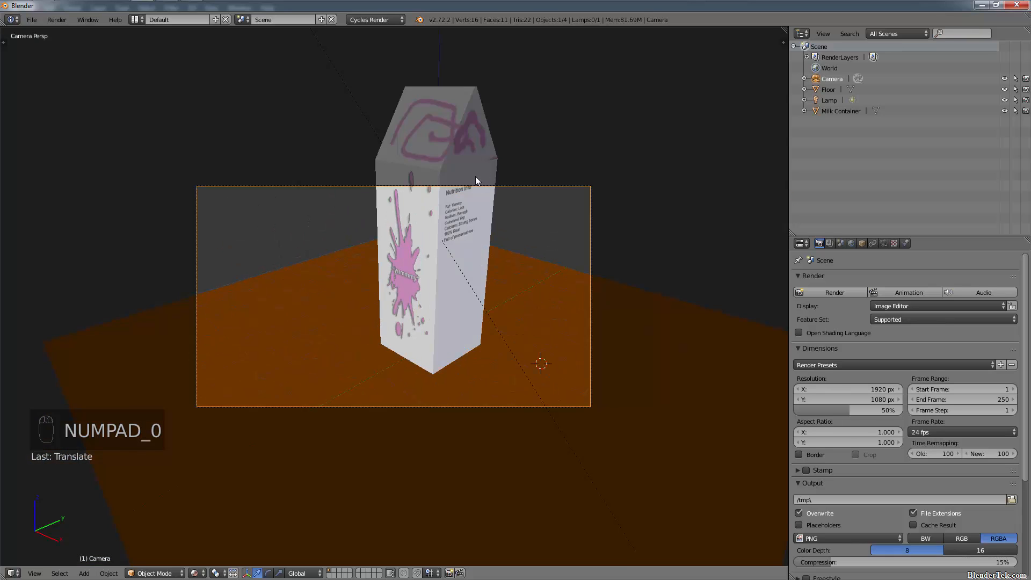
pyautogui.press('g')
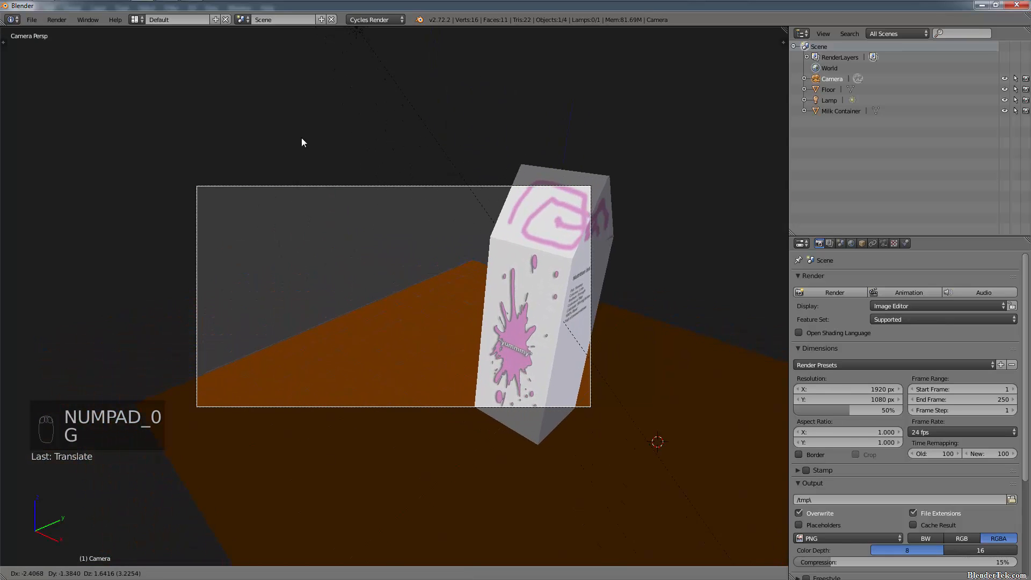
pyautogui.click(167, 126)
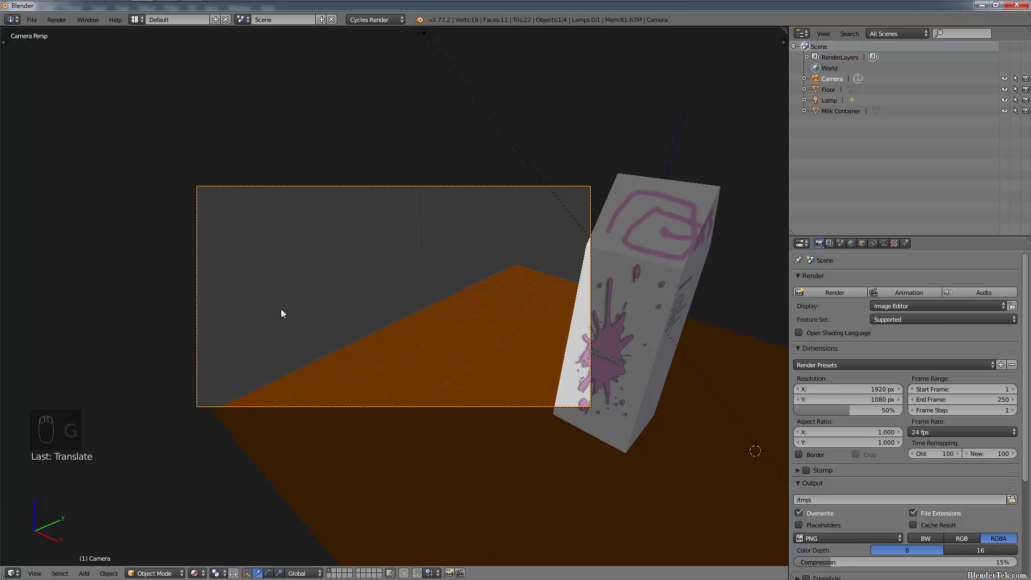
pyautogui.press('r')
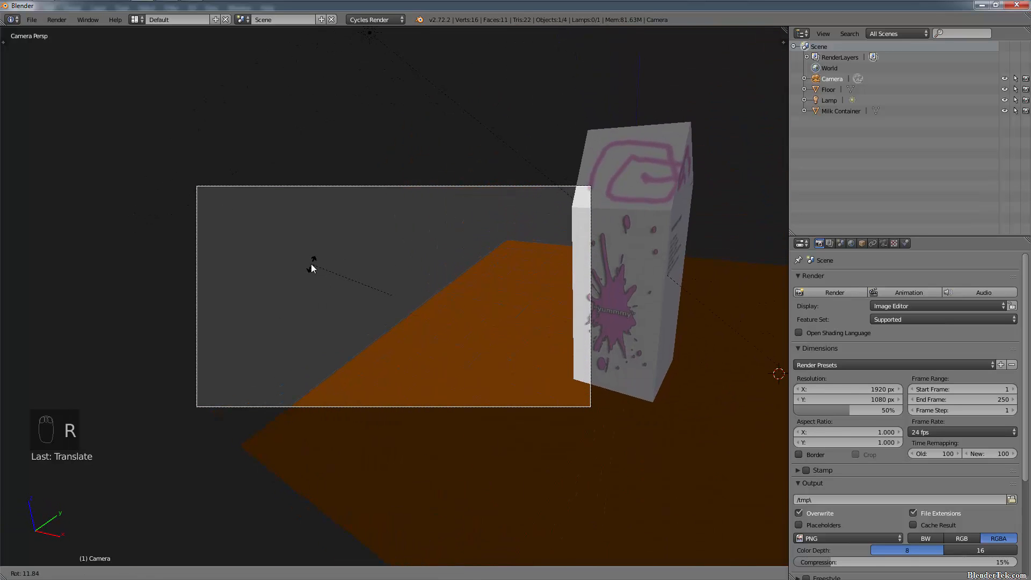
pyautogui.press('y')
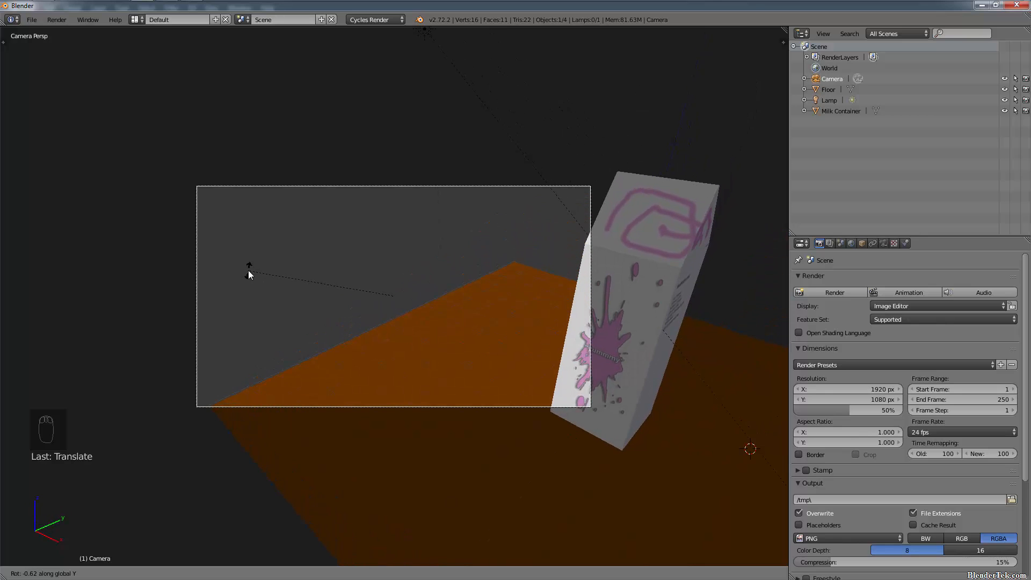
pyautogui.press('z')
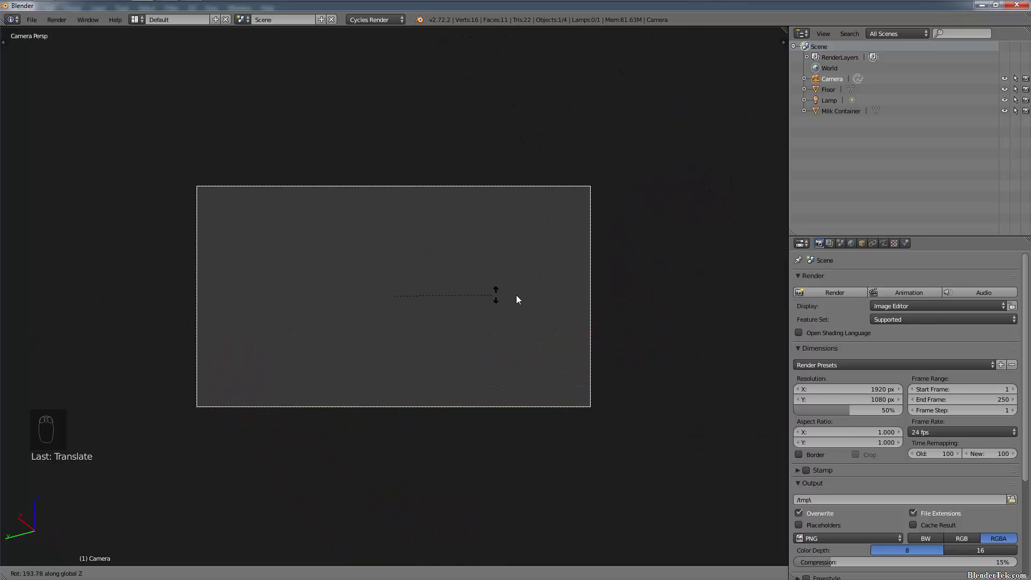
pyautogui.click(417, 321)
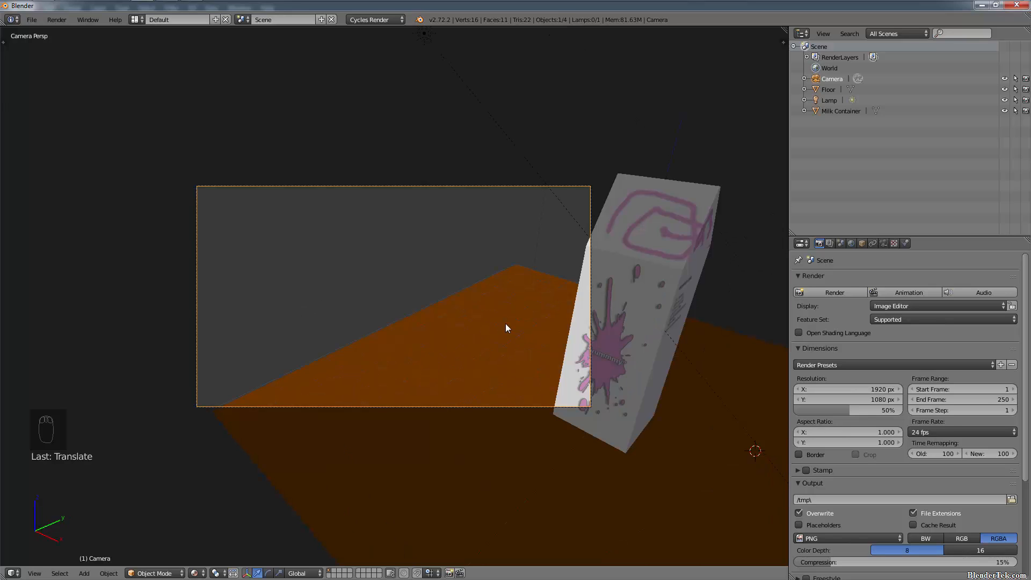
pyautogui.press('r')
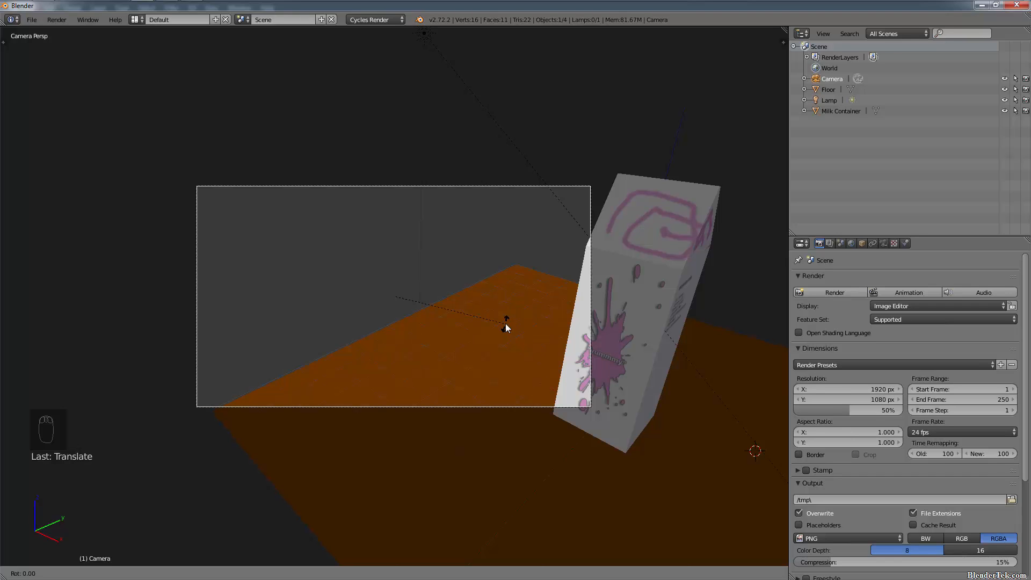
pyautogui.press('z')
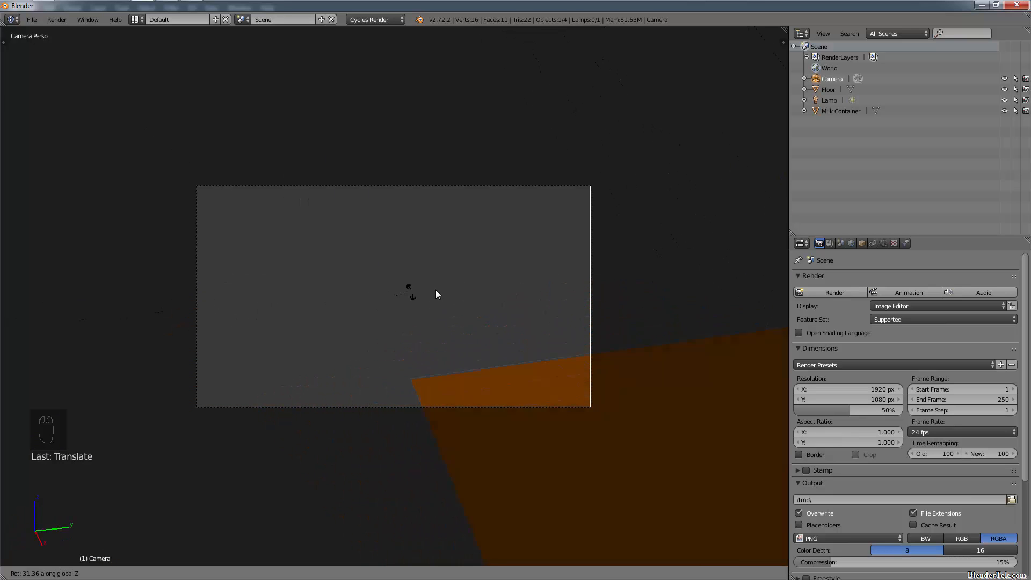
pyautogui.click(727, 318)
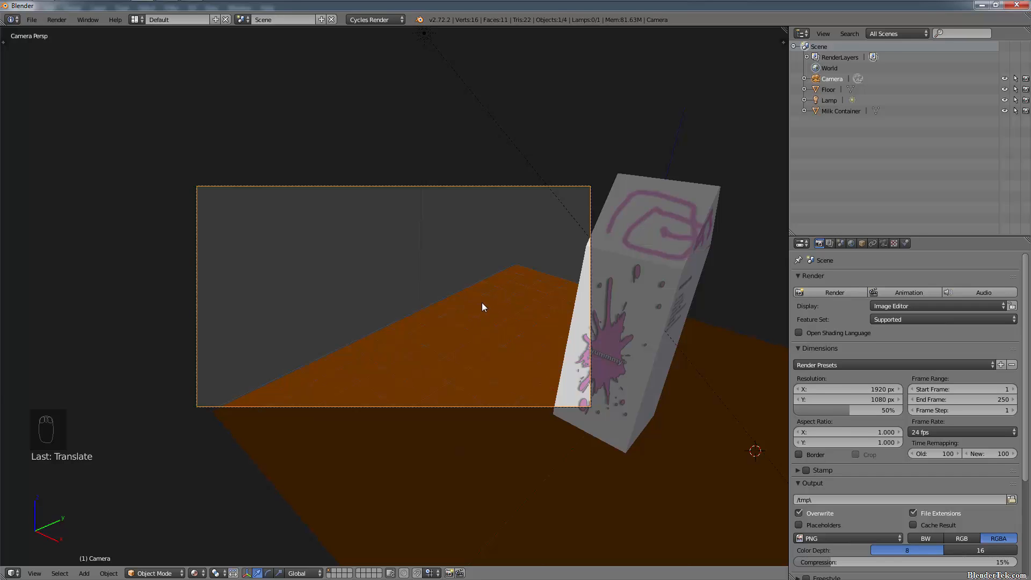
# - Reposition the camera with walk navigation so it faces the carton's pink Milk label from near floor level
pyautogui.hotkey('shift', 'f')
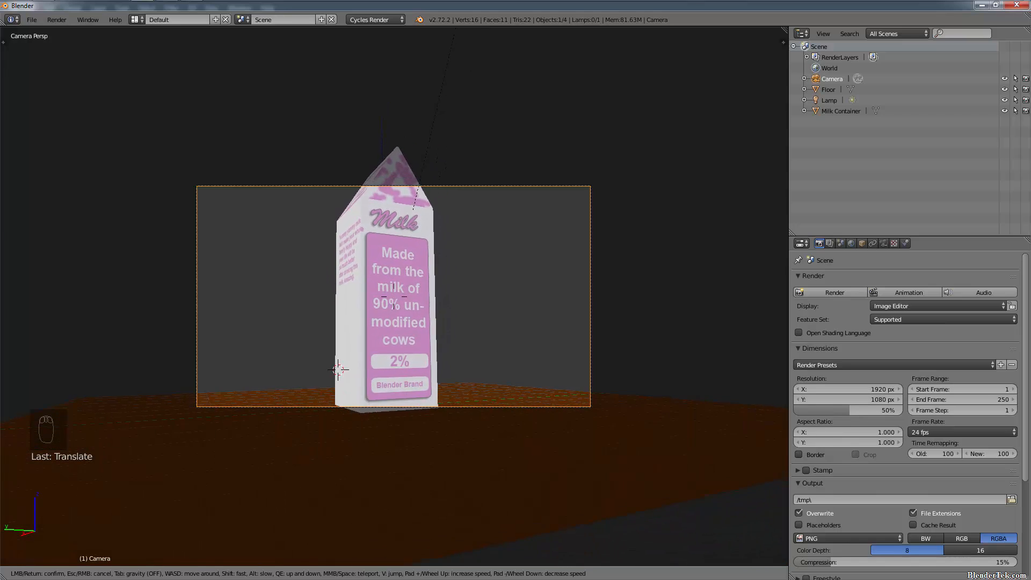
pyautogui.click(418, 308)
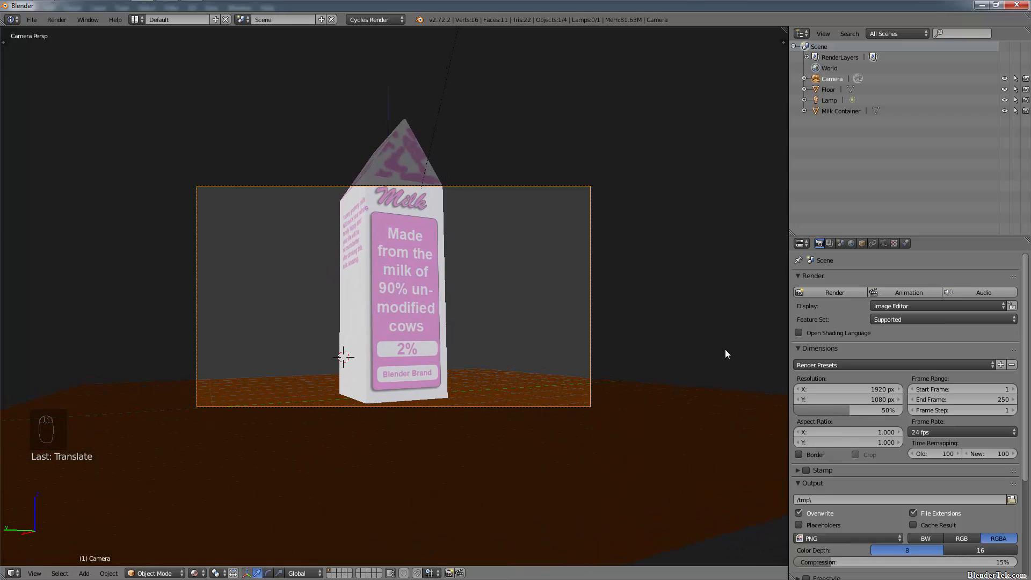
# - Set the camera's focal length to 16 mm and walk it closer until the whole carton fills most of the frame height
pyautogui.click(885, 243)
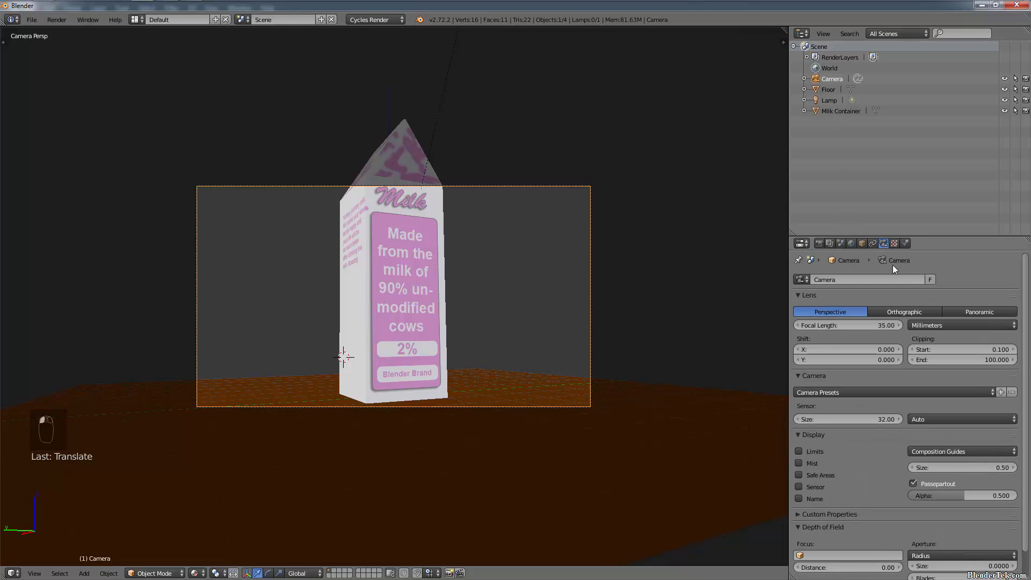
pyautogui.moveTo(886, 323); pyautogui.dragTo(830, 323)
pyautogui.click(849, 325)
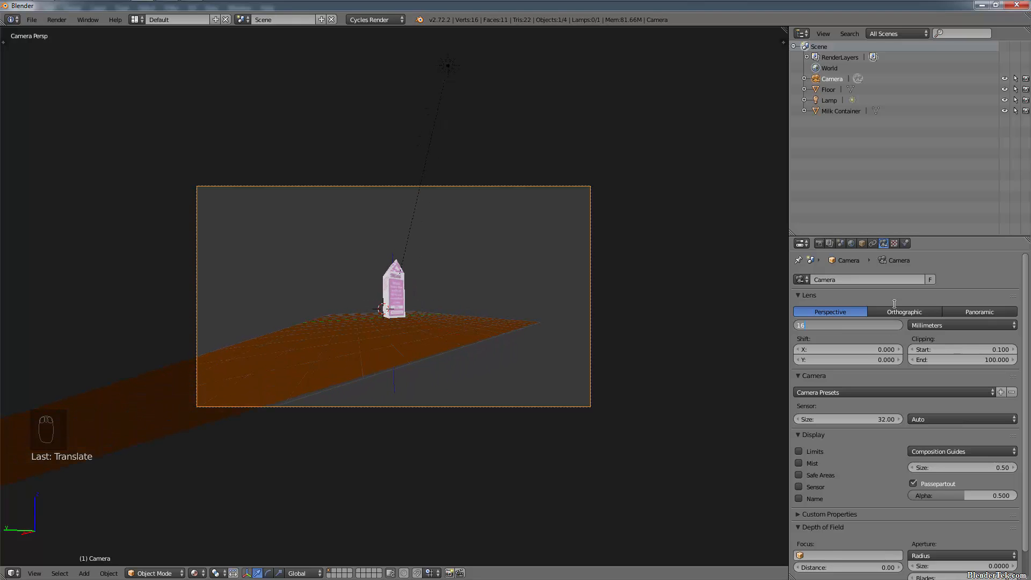
pyautogui.press('Return')
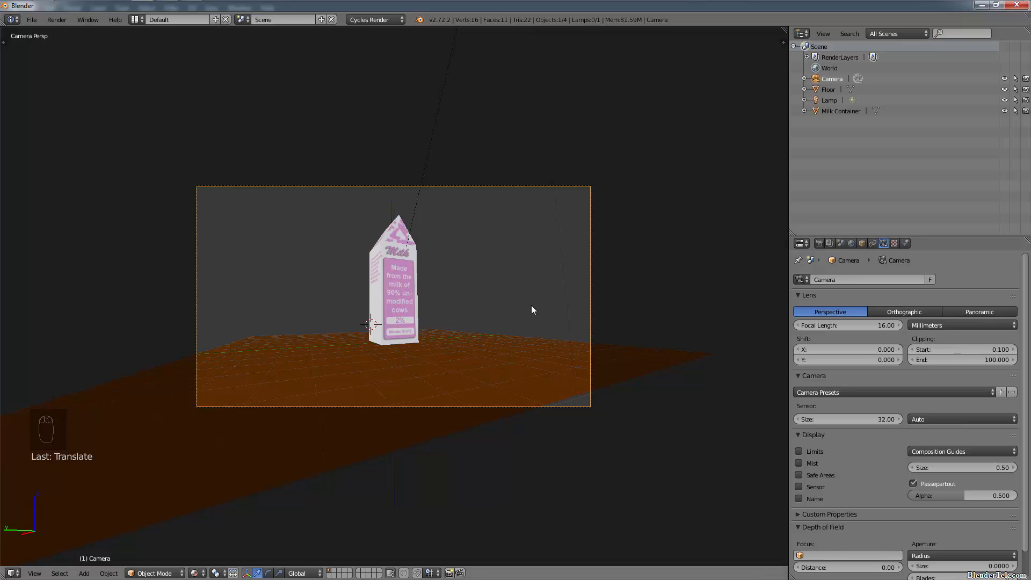
pyautogui.hotkey('shift', 'f')
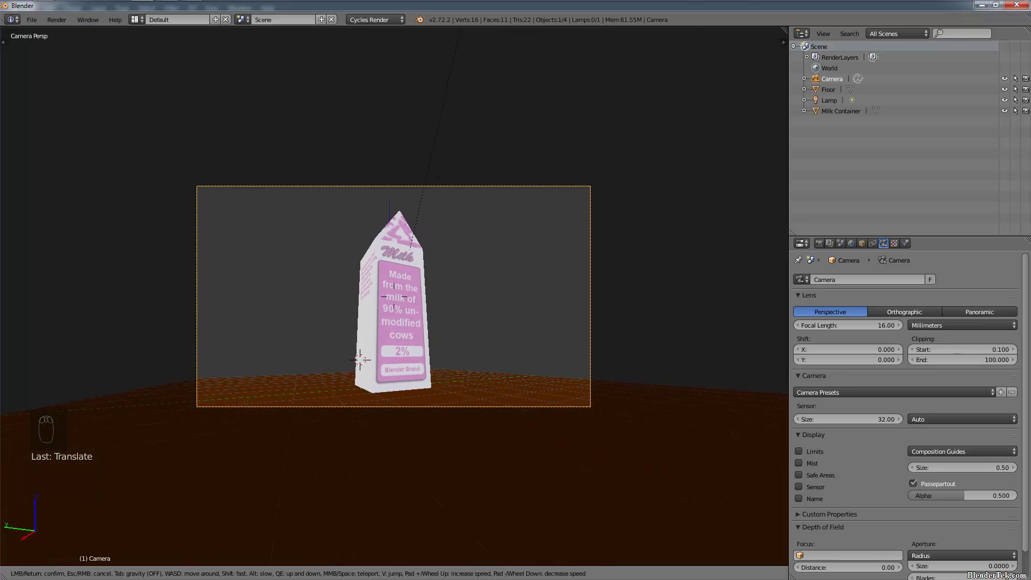
pyautogui.click(401, 320)
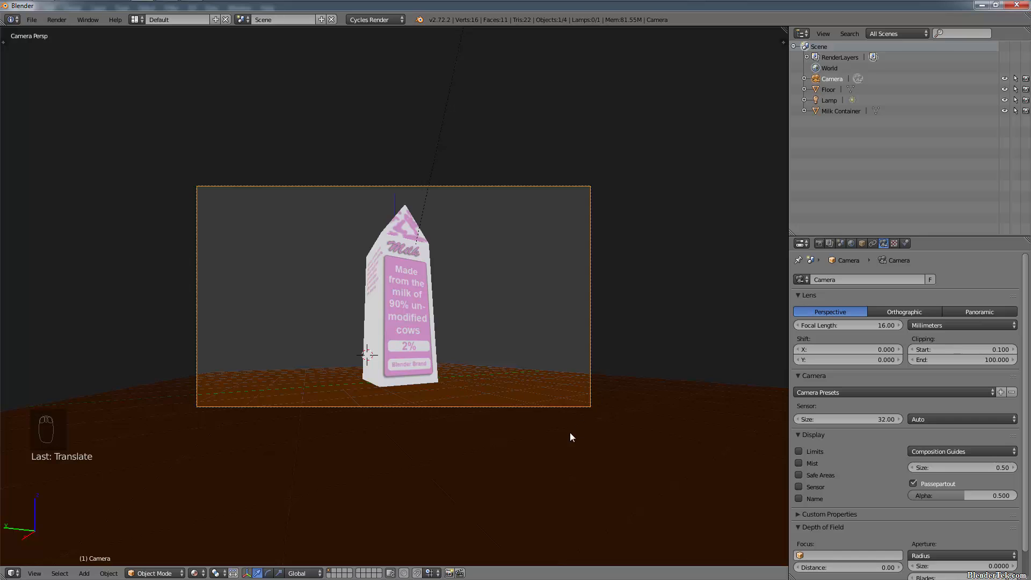
# - Align the camera to a raised, angled view looking down on the milk carton and the floor plane
pyautogui.press('KP_0')
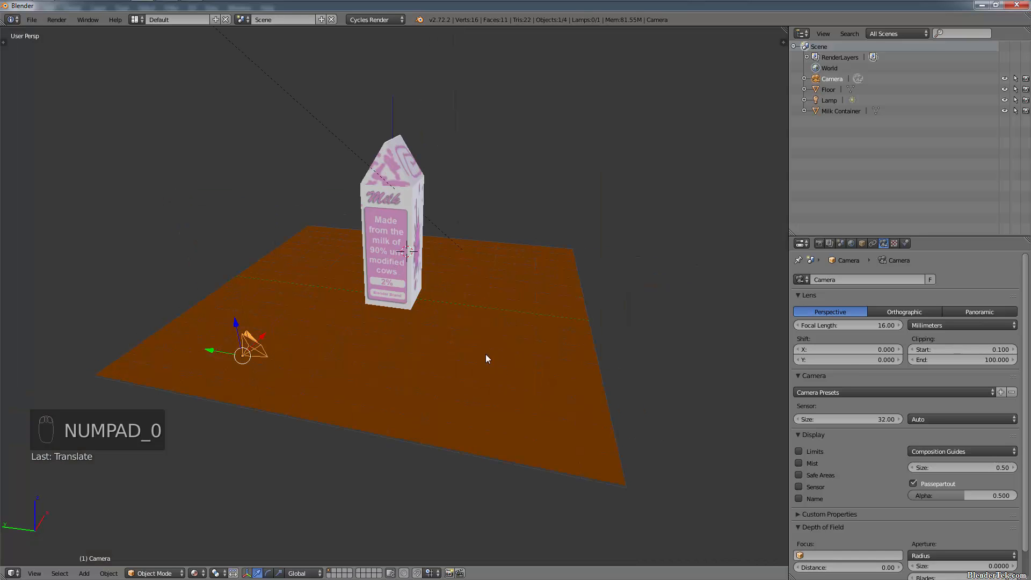
pyautogui.moveTo(485, 354)
pyautogui.mouseDown(button='right')
pyautogui.moveTo(504, 331)
pyautogui.moveTo(488, 338)
pyautogui.mouseUp(button='right')
pyautogui.moveTo(490, 274)
pyautogui.mouseDown(button='middle')
pyautogui.moveTo(474, 320)
pyautogui.moveTo(560, 292)
pyautogui.moveTo(449, 304)
pyautogui.moveTo(492, 324)
pyautogui.moveTo(484, 290)
pyautogui.moveTo(500, 290)
pyautogui.mouseUp(button='middle')
pyautogui.scroll(5, 479, 281)
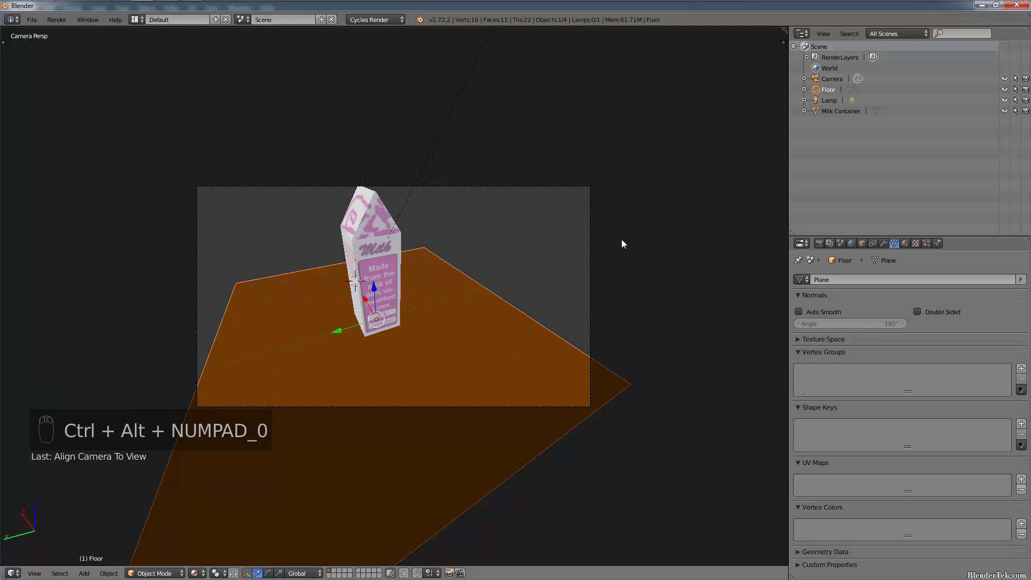
# - Select the camera and move it in camera view so the carton sits near the centre of the frame
pyautogui.click(834, 79)
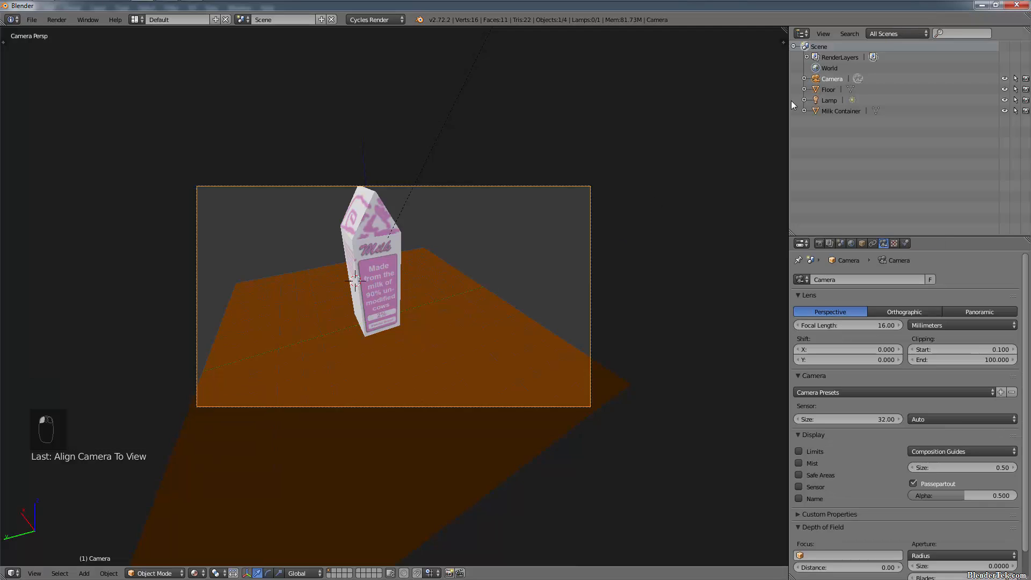
pyautogui.press('g')
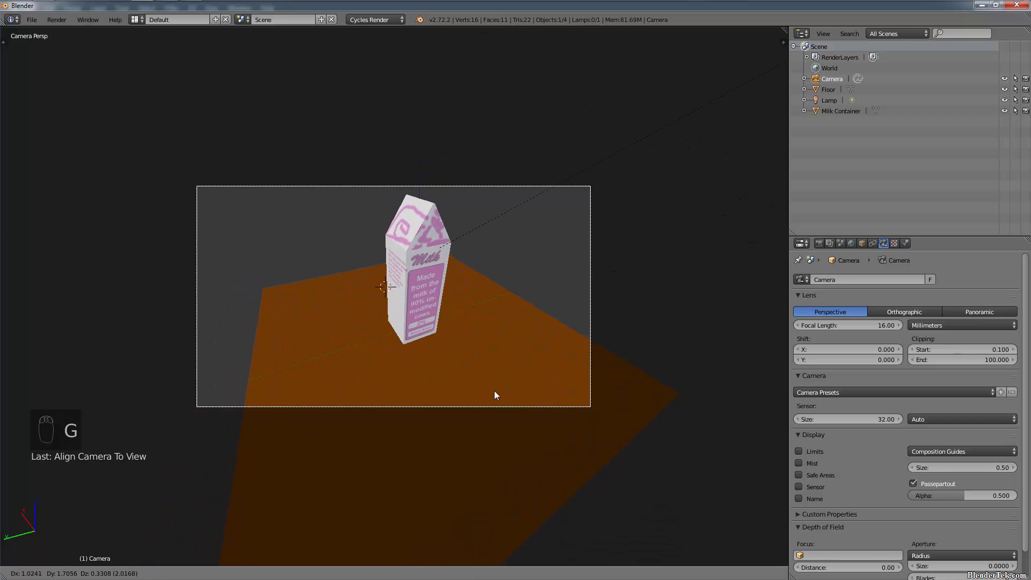
pyautogui.click(525, 390)
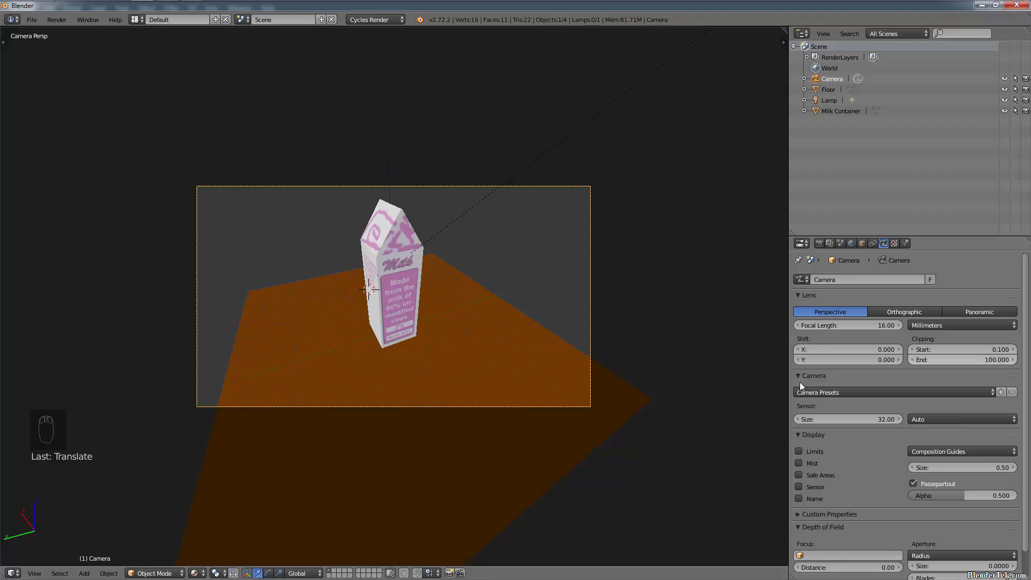
# - Set the camera's depth of field focus object to Milk Container
pyautogui.click(826, 391)
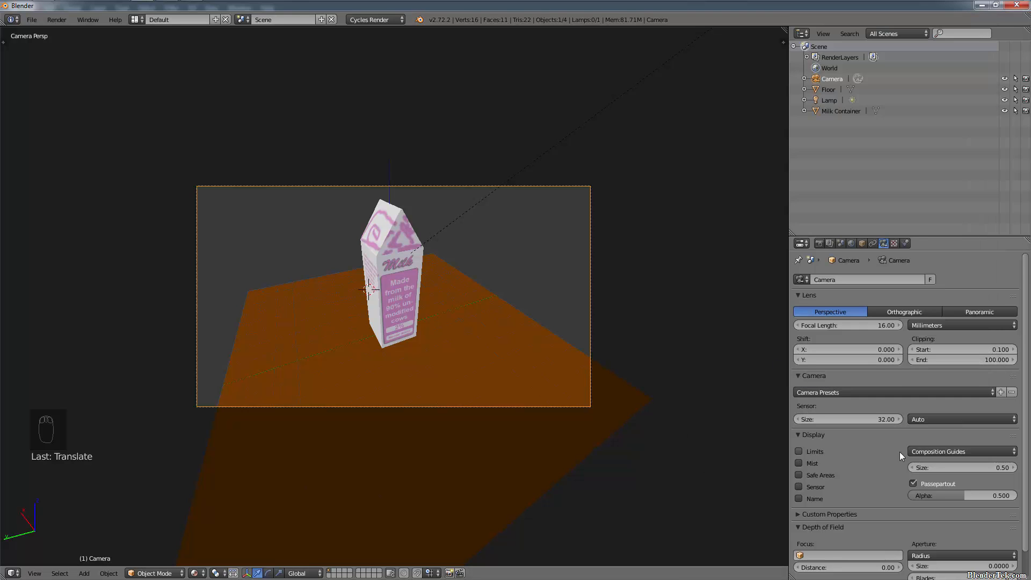
pyautogui.scroll(-2, 883, 463)
pyautogui.scroll(2, 873, 485)
pyautogui.scroll(-2, 873, 482)
pyautogui.click(833, 527)
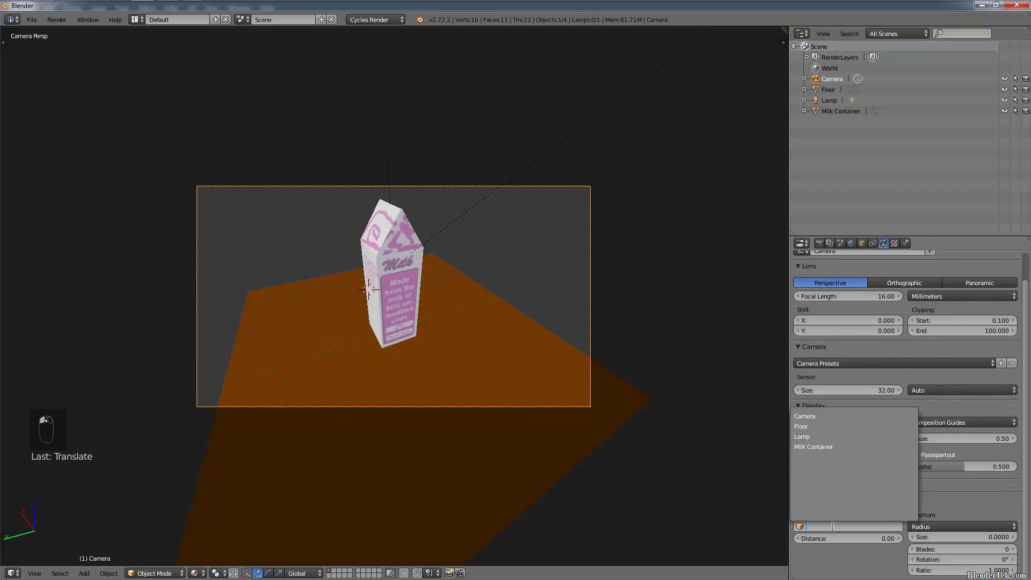
pyautogui.click(820, 447)
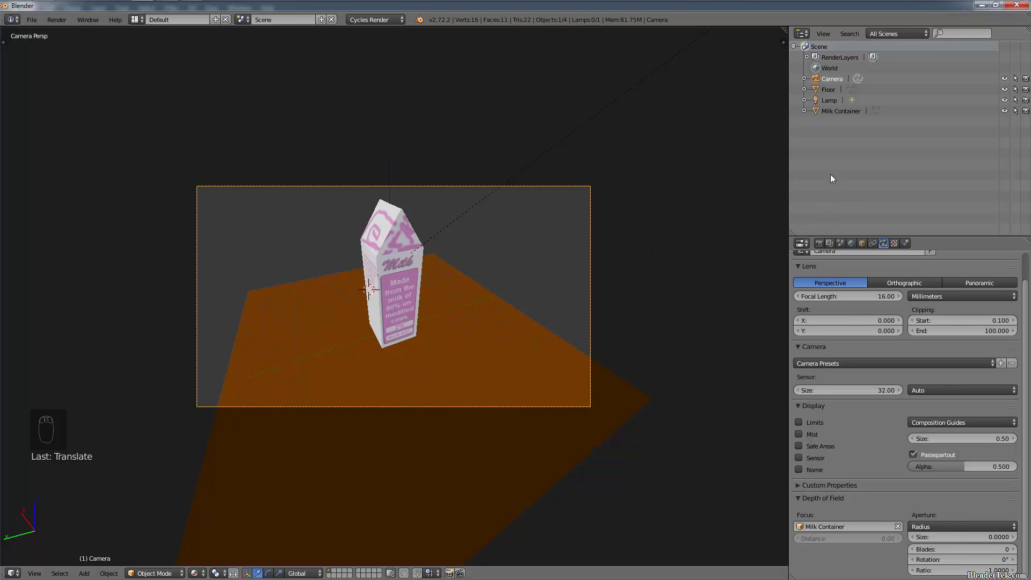
# - Set the render resolution scale to 100% and the PNG output colour mode to RGB
pyautogui.click(820, 244)
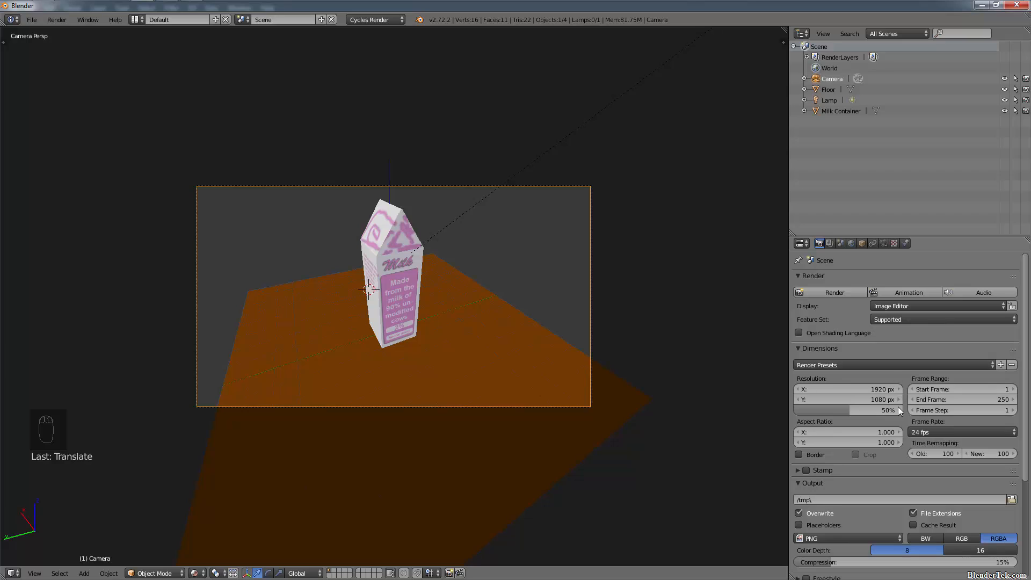
pyautogui.click(883, 365)
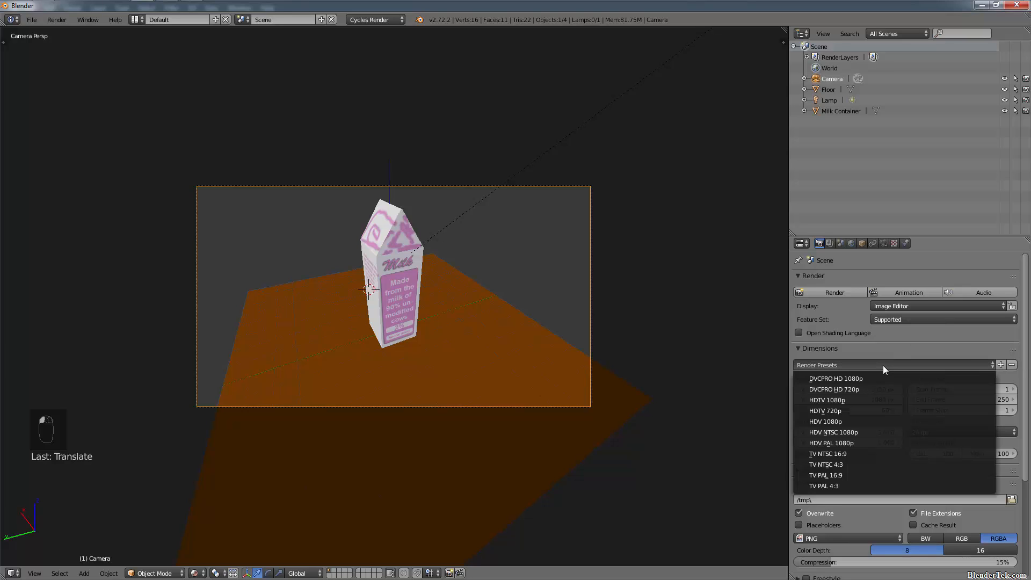
pyautogui.scroll(-3, 900, 505)
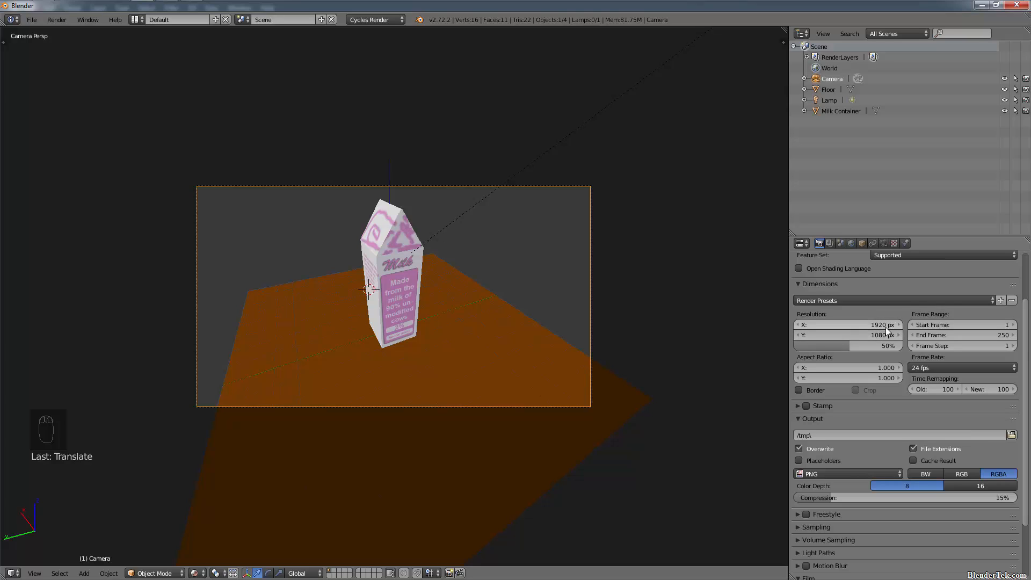
pyautogui.click(854, 347)
pyautogui.write('100')
pyautogui.press('Return')
pyautogui.moveTo(889, 348); pyautogui.dragTo(913, 419)
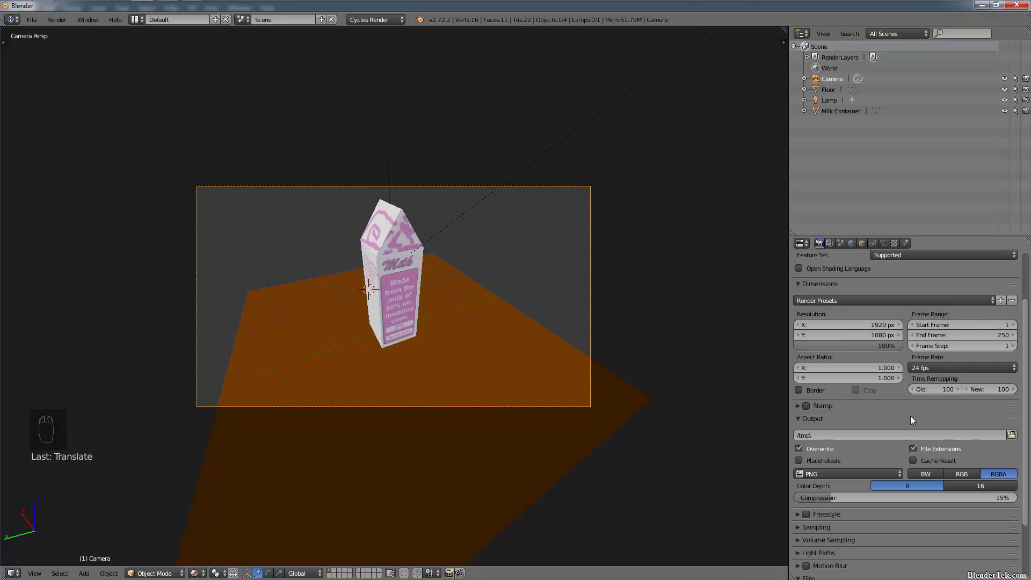
pyautogui.scroll(-4, 910, 416)
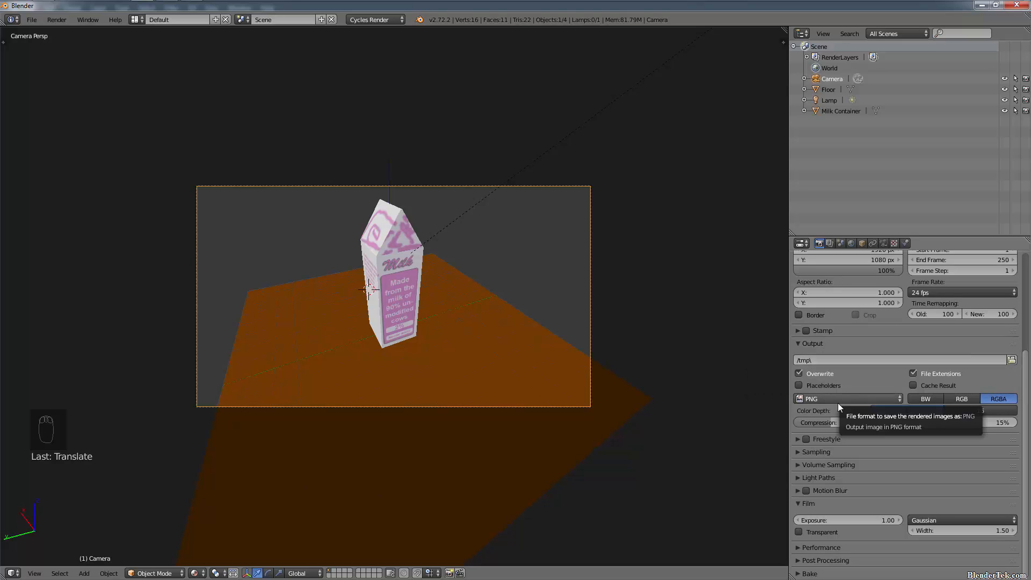
pyautogui.click(971, 398)
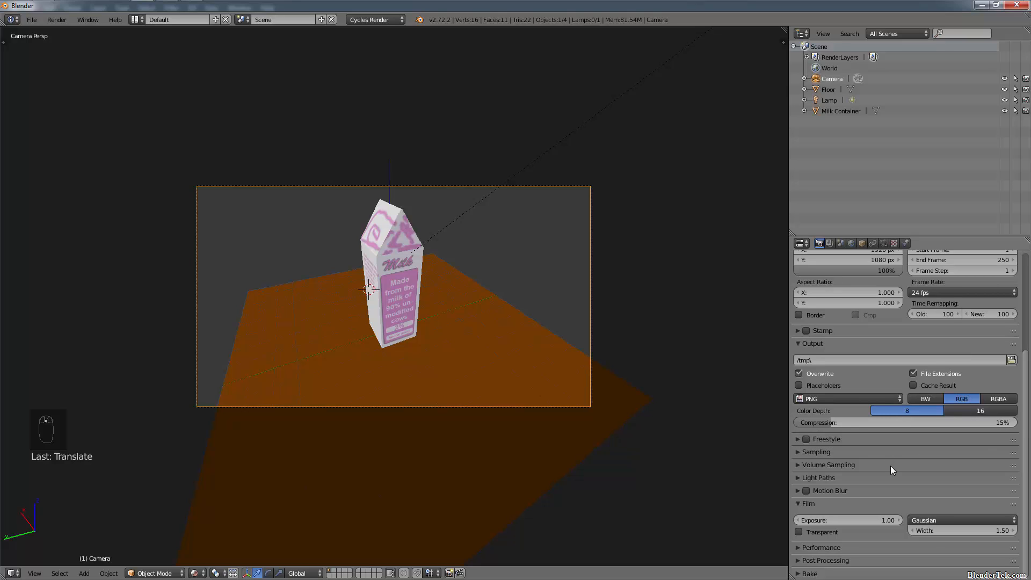
pyautogui.click(798, 439)
pyautogui.click(805, 440)
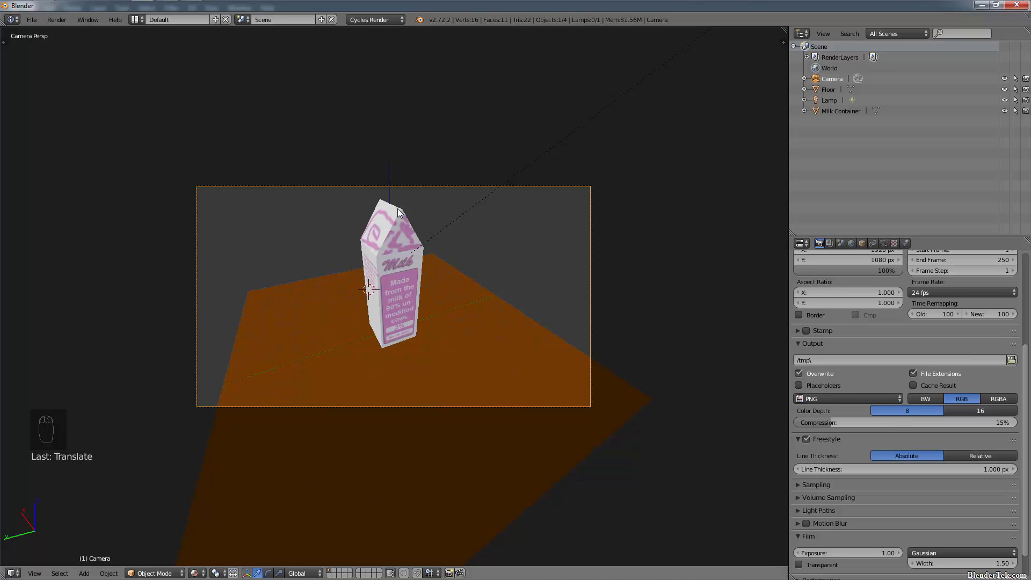
pyautogui.click(806, 440)
pyautogui.click(798, 440)
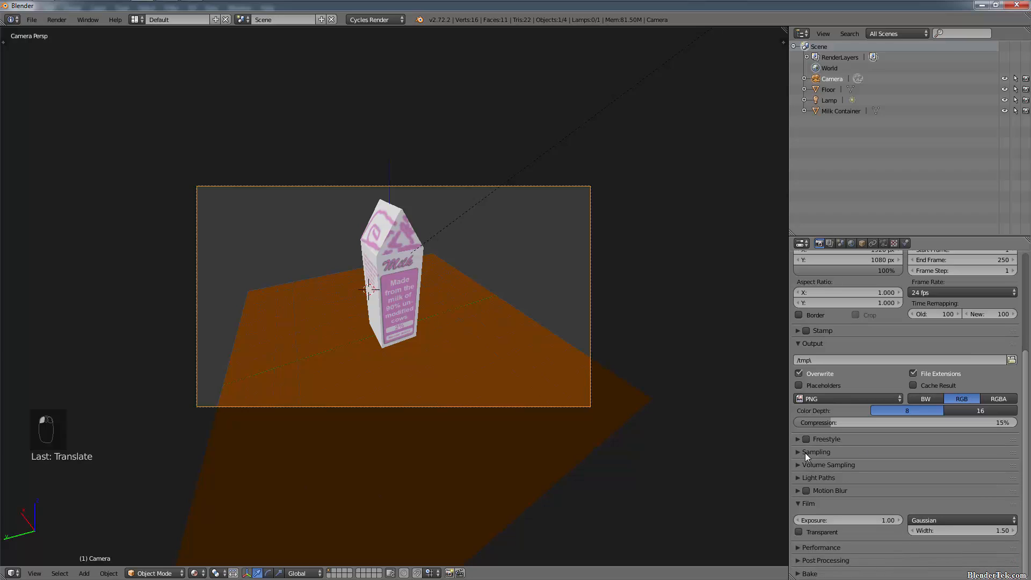
# - Expand the render sampling settings and switch the viewport shading to Rendered
pyautogui.click(798, 452)
pyautogui.scroll(-5, 829, 456)
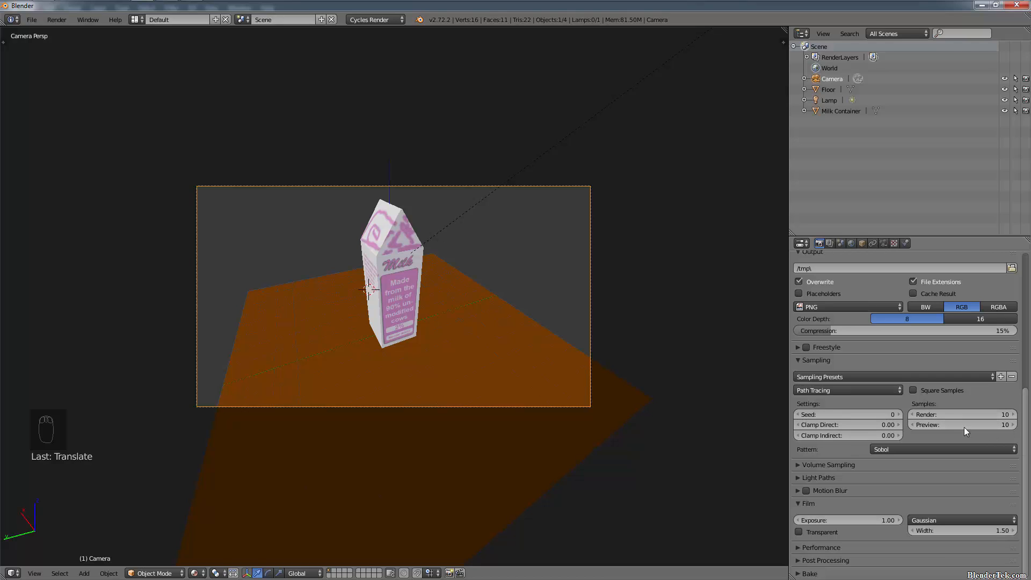
pyautogui.click(197, 573)
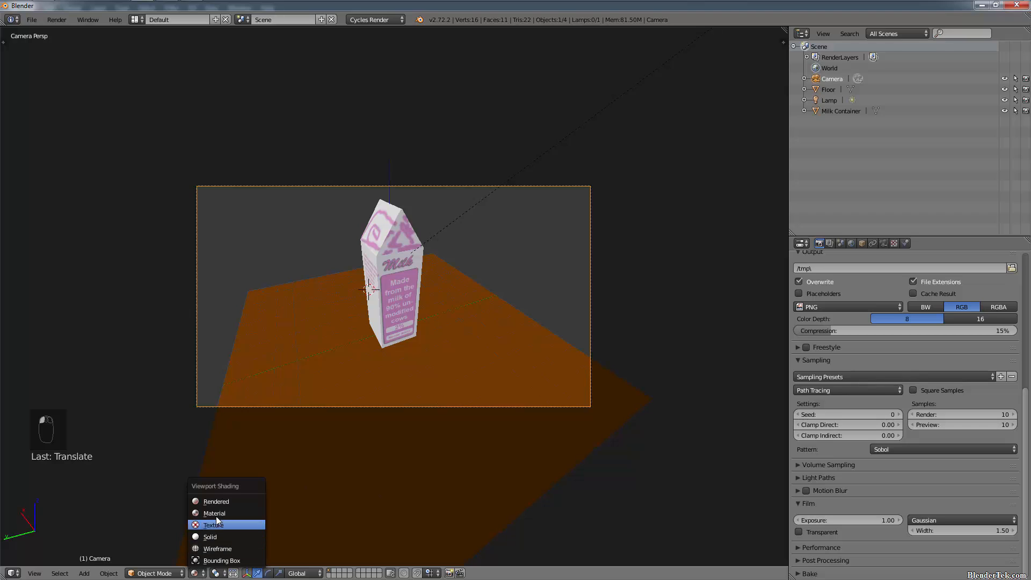
pyautogui.click(221, 500)
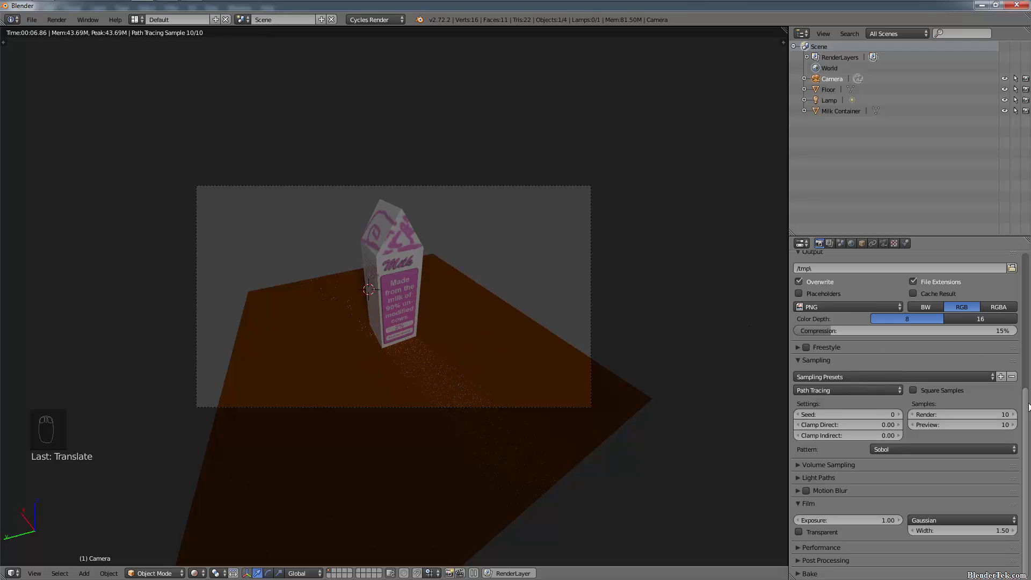
# - Set the compute device to CUDA in the user preferences and the Cycles render device to GPU Compute
pyautogui.moveTo(1027, 410); pyautogui.dragTo(1014, 269)
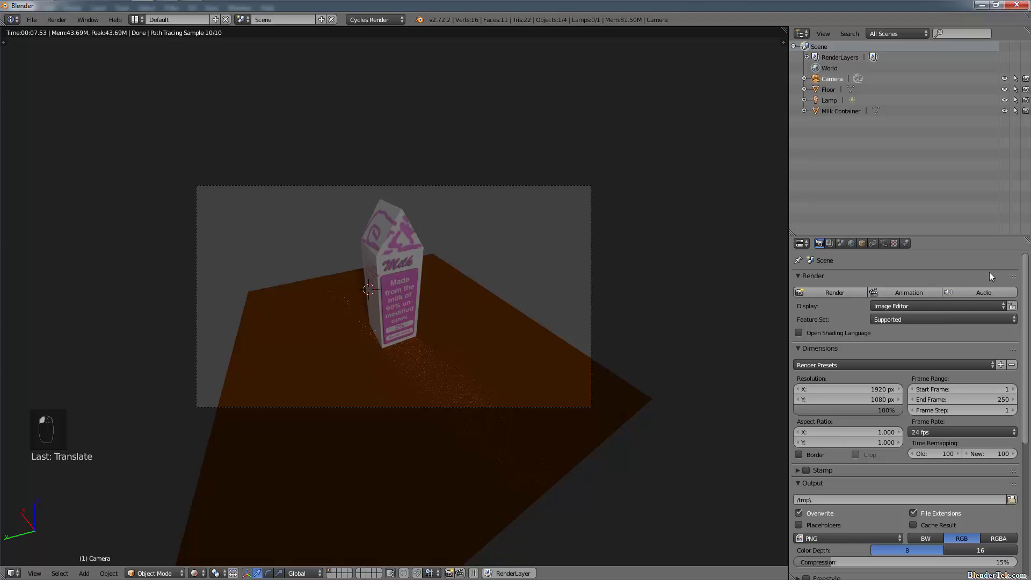
pyautogui.click(32, 20)
pyautogui.click(67, 142)
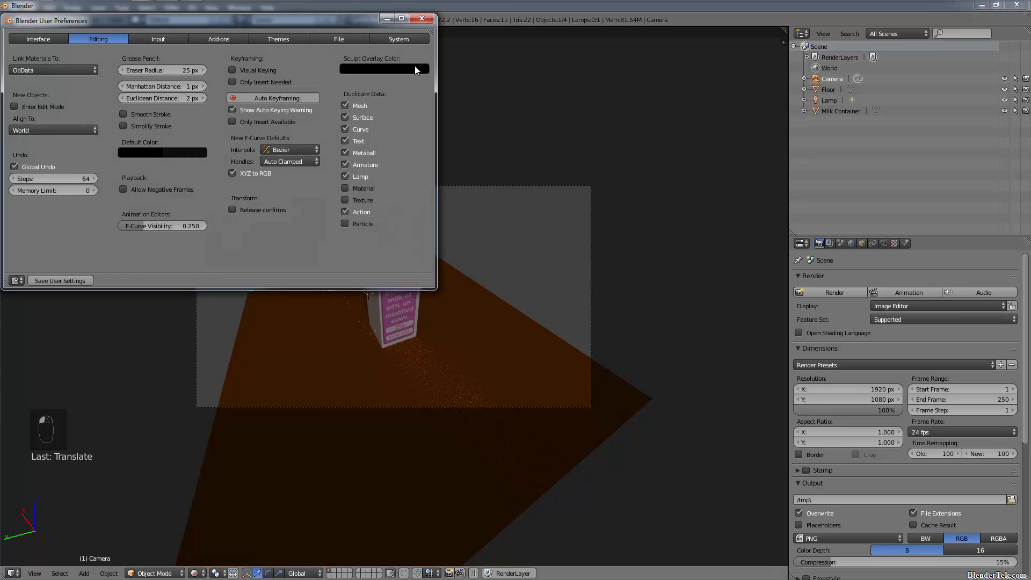
pyautogui.click(411, 40)
pyautogui.scroll(-5, 146, 225)
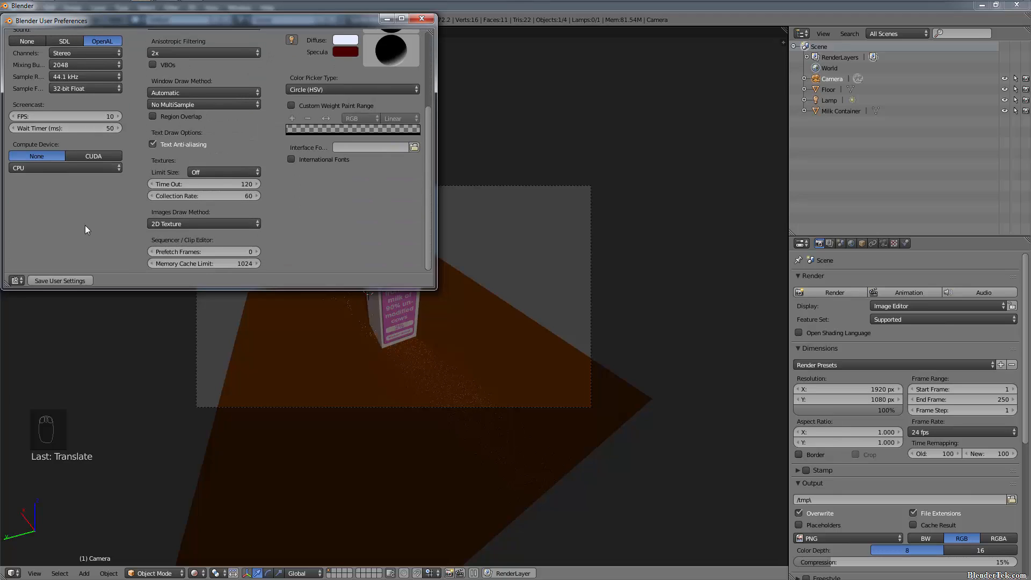
pyautogui.click(98, 156)
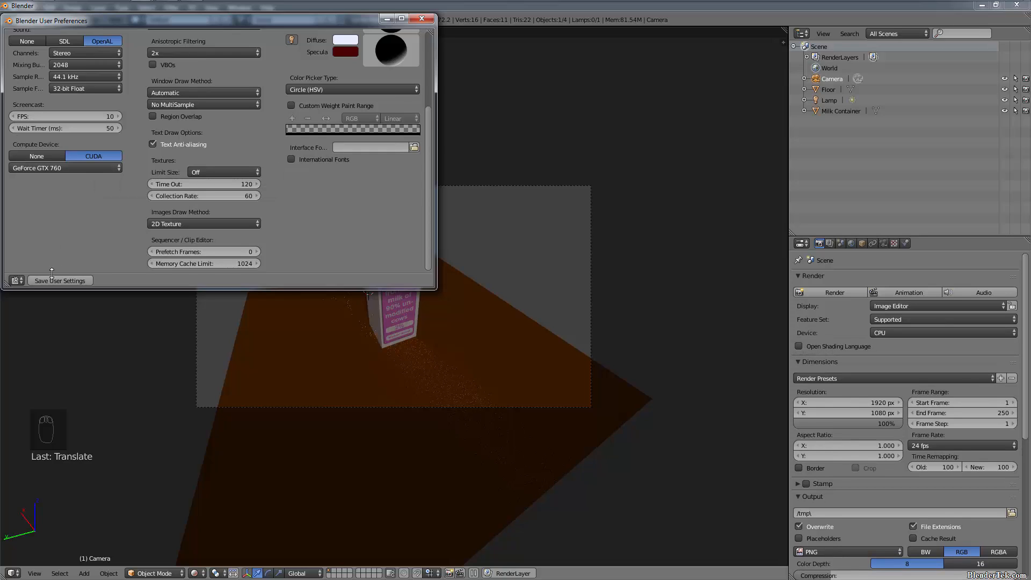
pyautogui.click(422, 19)
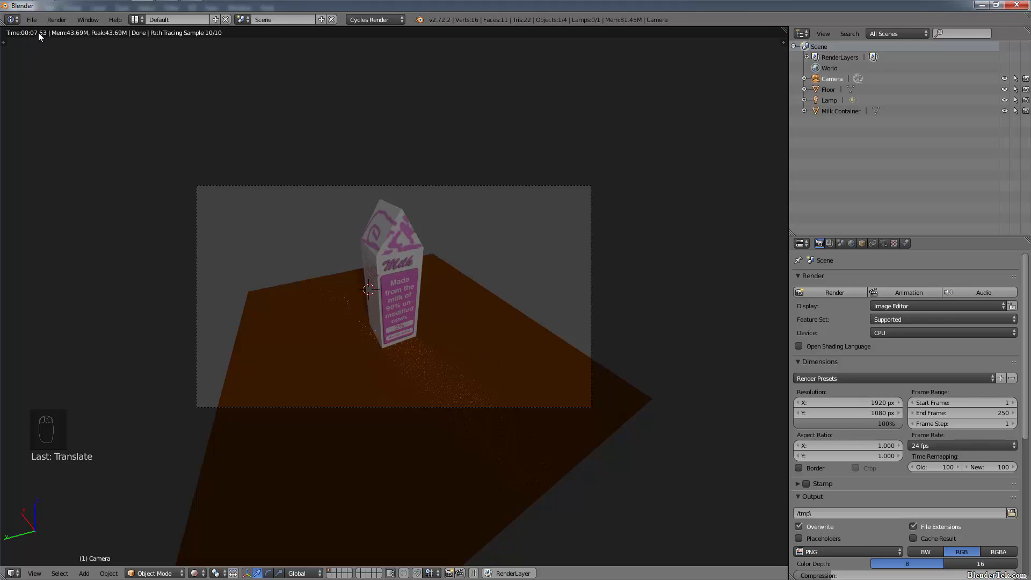
pyautogui.click(949, 331)
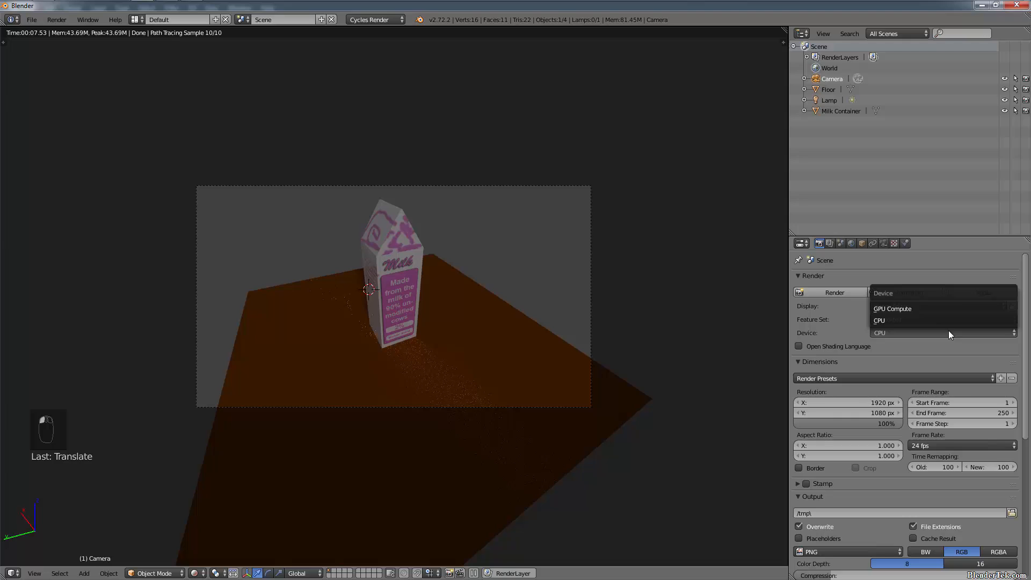
pyautogui.click(920, 311)
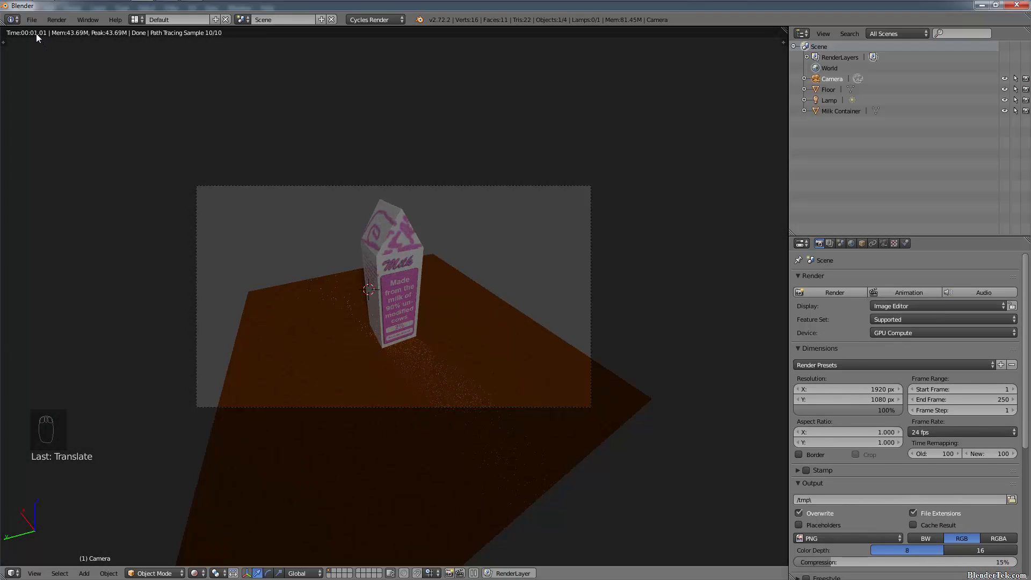
# - Set the preview sample count to 100 in the sampling settings
pyautogui.scroll(-10, 951, 400)
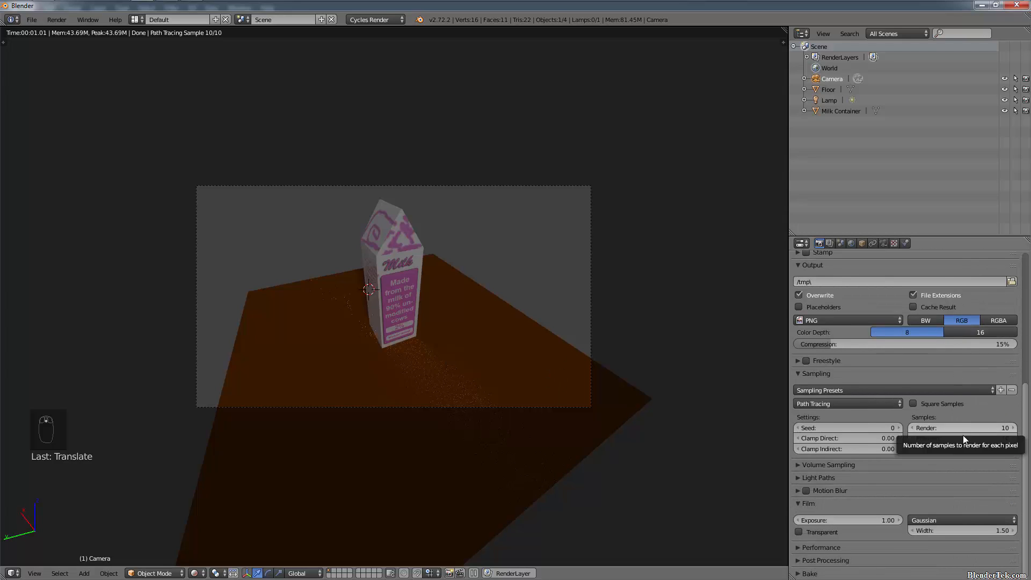
pyautogui.click(964, 437)
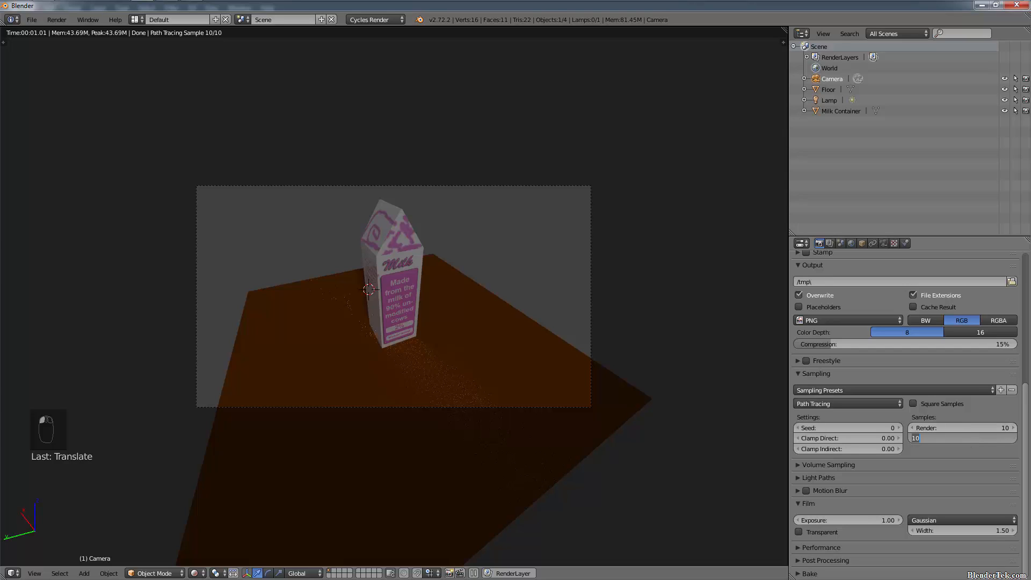
pyautogui.write('0')
pyautogui.press('Return')
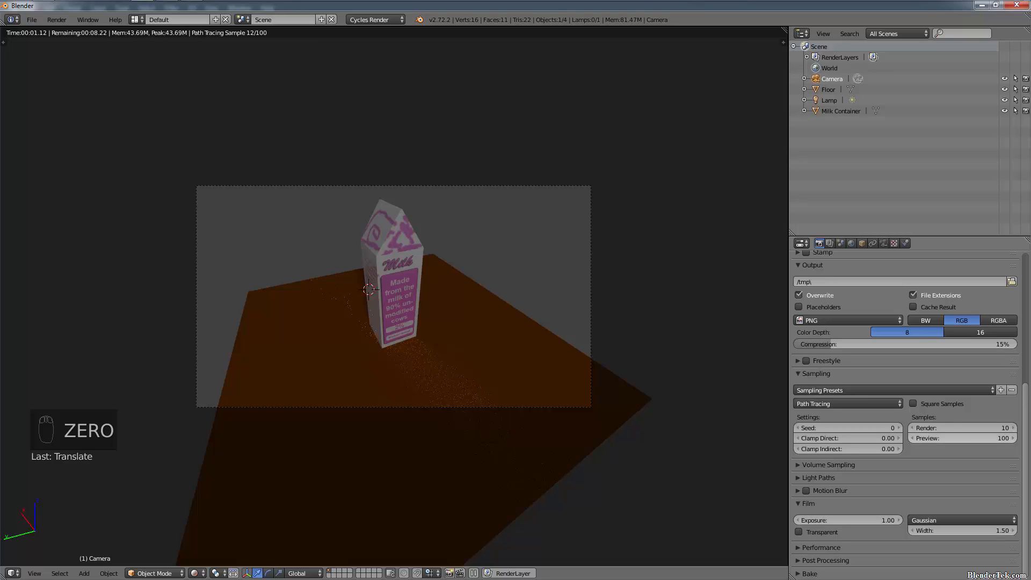
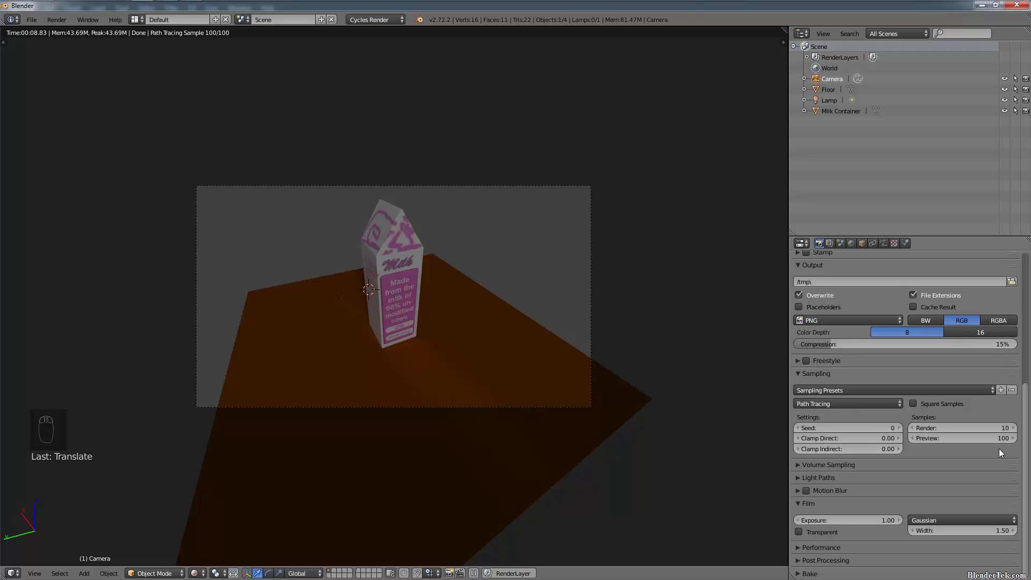
# - Set the preview samples to 1300 and examine the noise on the floor beside the carton in the rendered preview
pyautogui.moveTo(961, 439); pyautogui.dragTo(1004, 438)
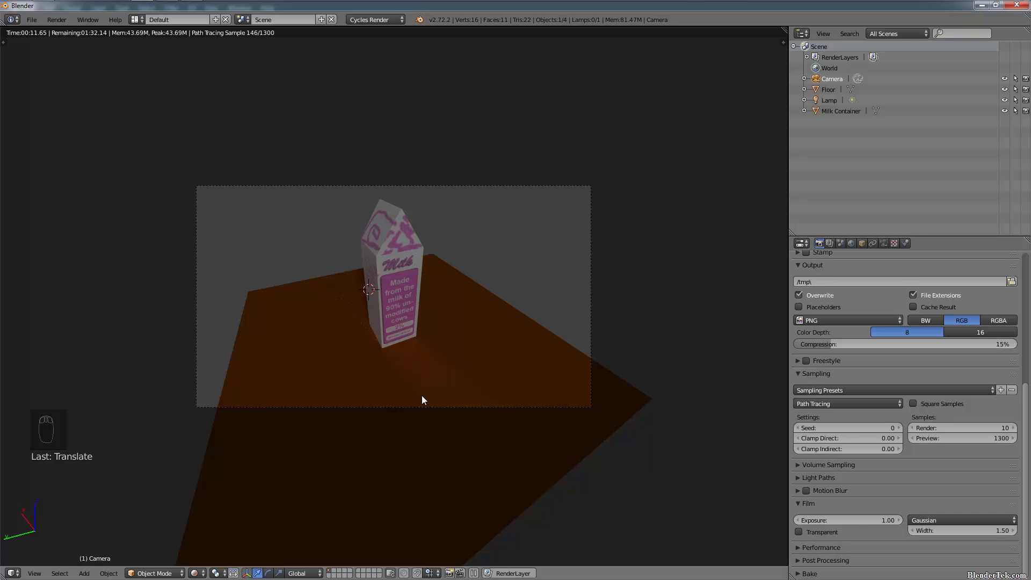
pyautogui.scroll(6, 457, 409)
pyautogui.keyDown('shift'); pyautogui.moveTo(401, 216); pyautogui.dragTo(304, 32, button='middle'); pyautogui.keyUp('shift')
pyautogui.scroll(5, 400, 386)
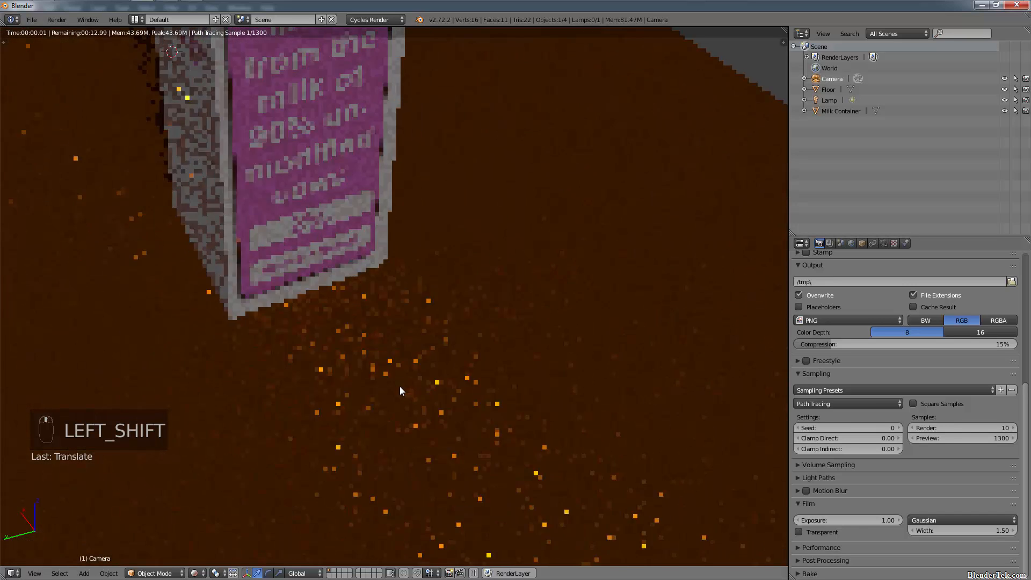
pyautogui.scroll(5, 399, 399)
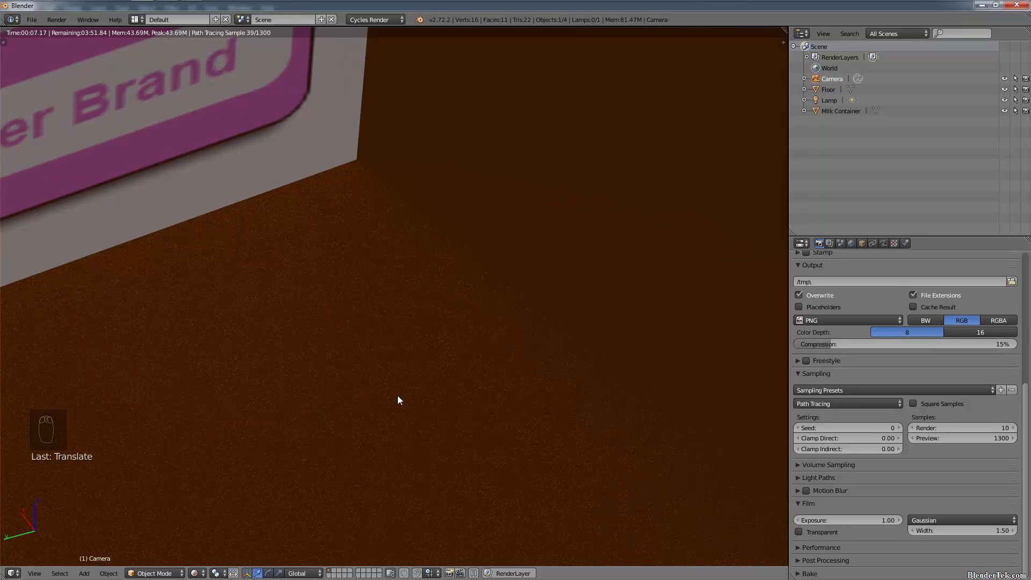
pyautogui.scroll(-6, 395, 400)
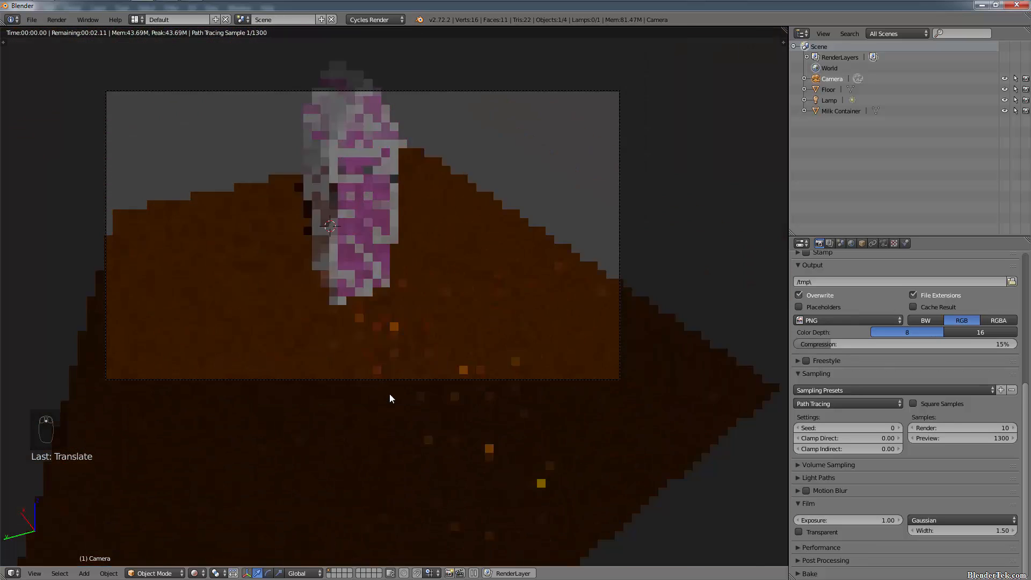
pyautogui.scroll(-5, 392, 395)
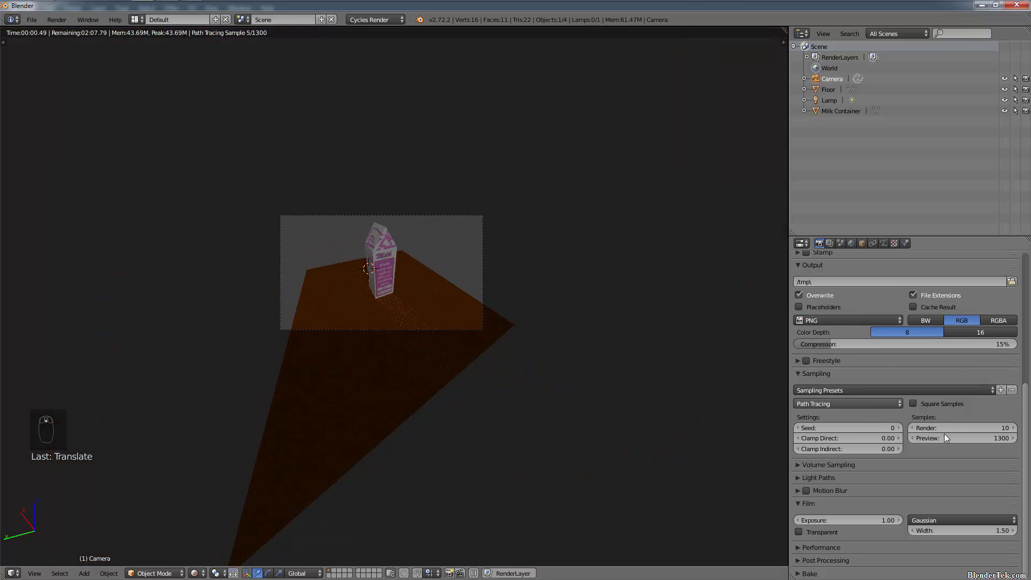
# - Set the preview sample count to 150 and check the noise around the carton in the rendered preview
pyautogui.click(984, 439)
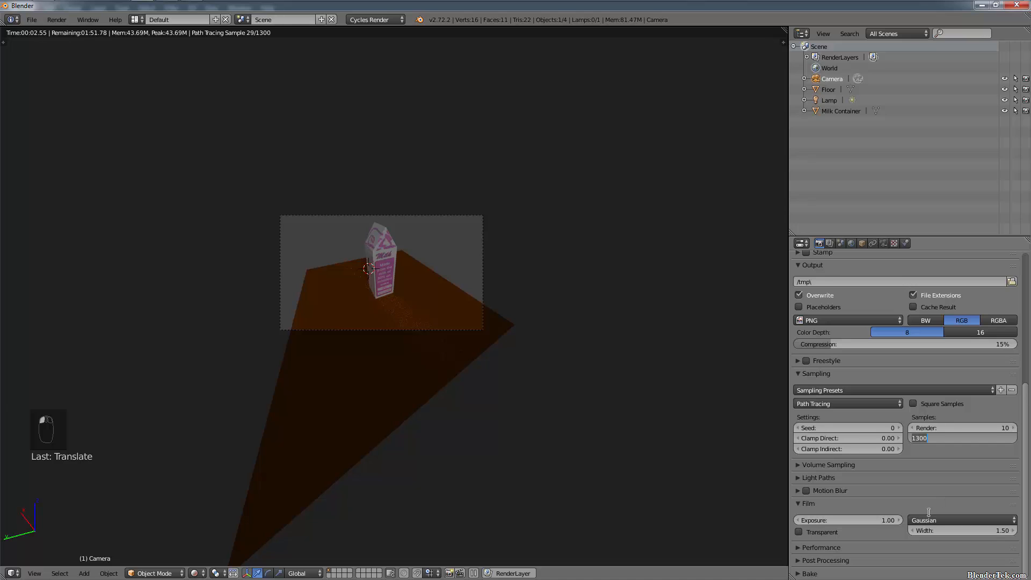
pyautogui.write('150')
pyautogui.press('Return')
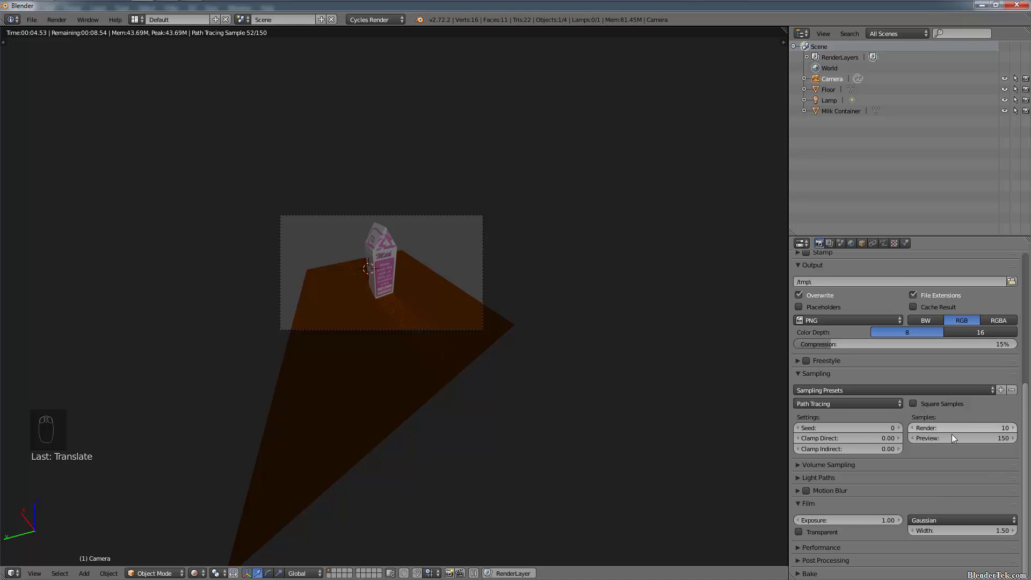
pyautogui.scroll(6, 370, 214)
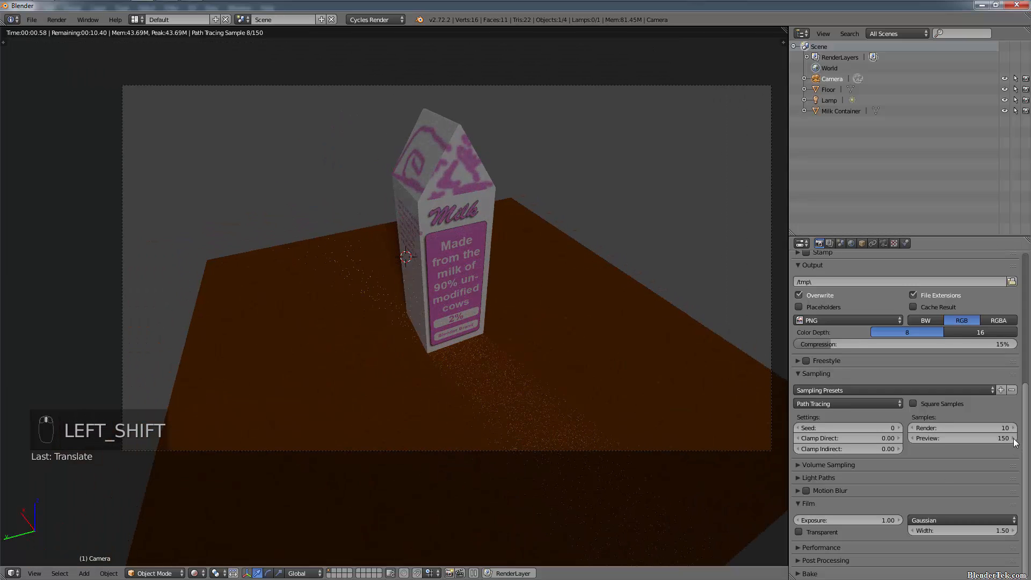
# - Set the render samples to 150 and the preview samples to 10
pyautogui.click(982, 427)
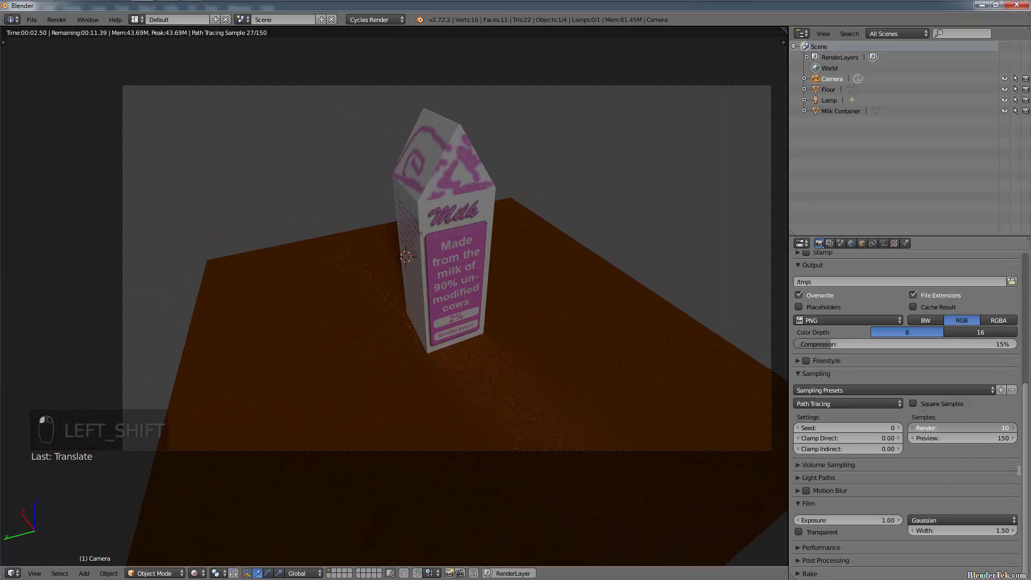
pyautogui.write('150')
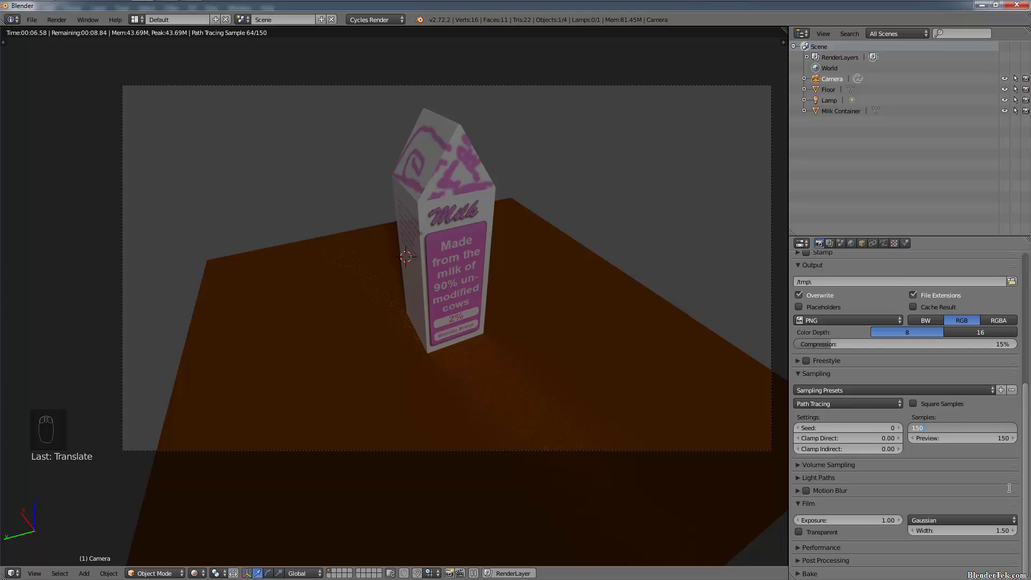
pyautogui.press('Return')
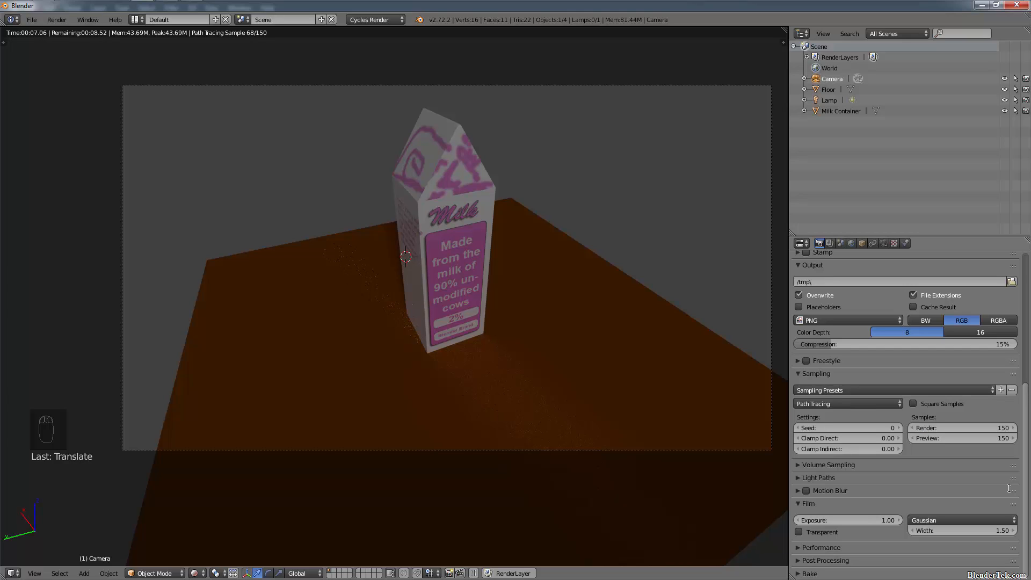
pyautogui.doubleClick(967, 437)
pyautogui.write('10')
pyautogui.press('Return')
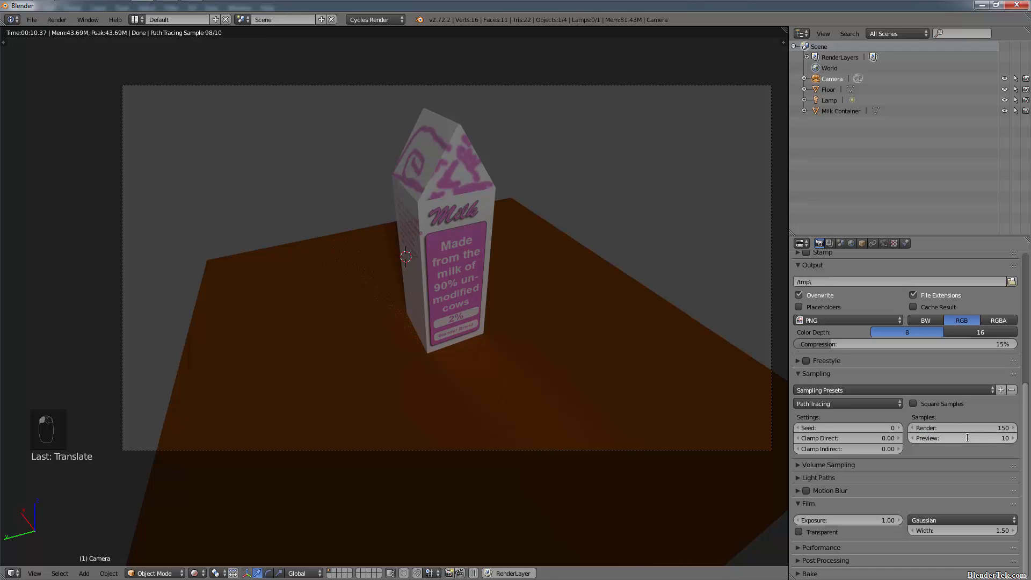
# - Expand the Light Paths settings and toggle reflective and refractive caustics to compare their effect on the rendered preview
pyautogui.click(798, 465)
pyautogui.click(801, 478)
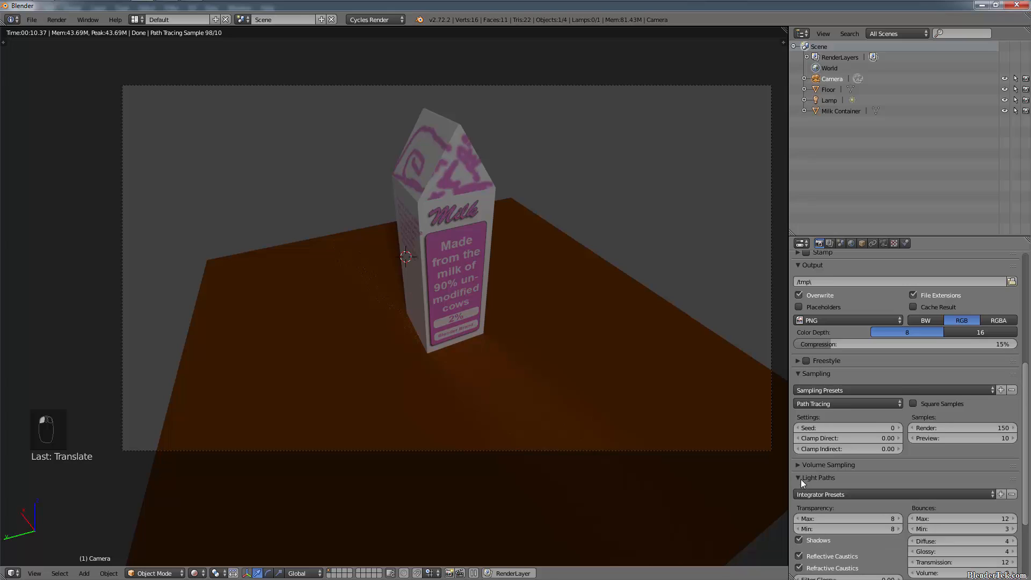
pyautogui.scroll(-5, 913, 457)
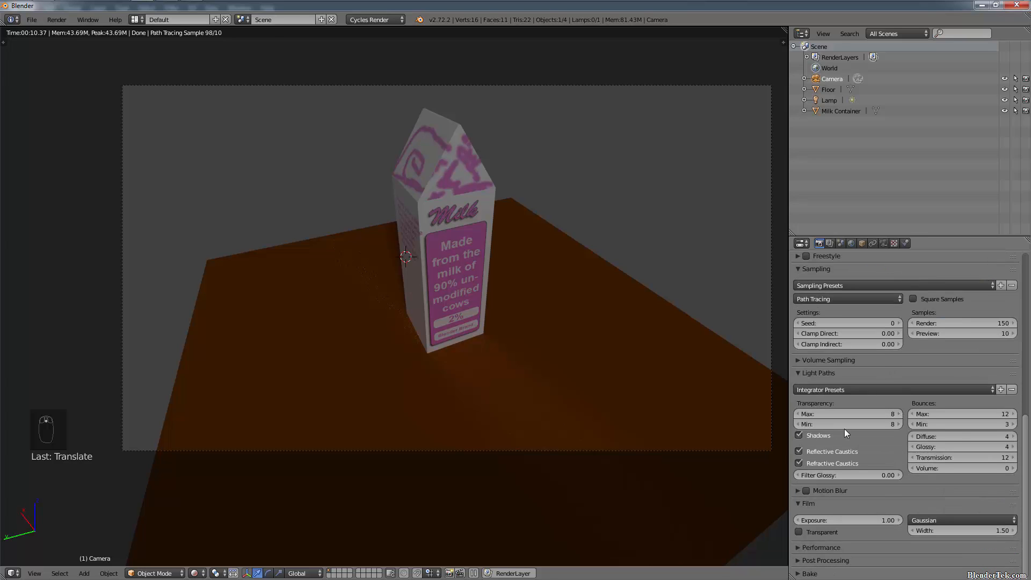
pyautogui.click(798, 451)
pyautogui.click(800, 463)
pyautogui.click(802, 450)
pyautogui.click(798, 463)
pyautogui.click(798, 463)
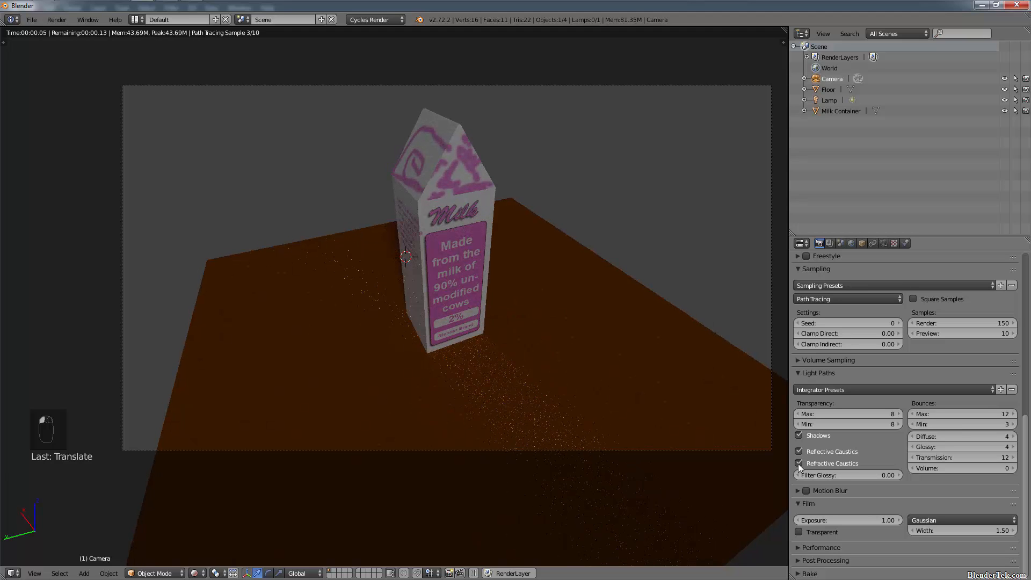
pyautogui.click(799, 463)
pyautogui.click(798, 464)
pyautogui.click(798, 463)
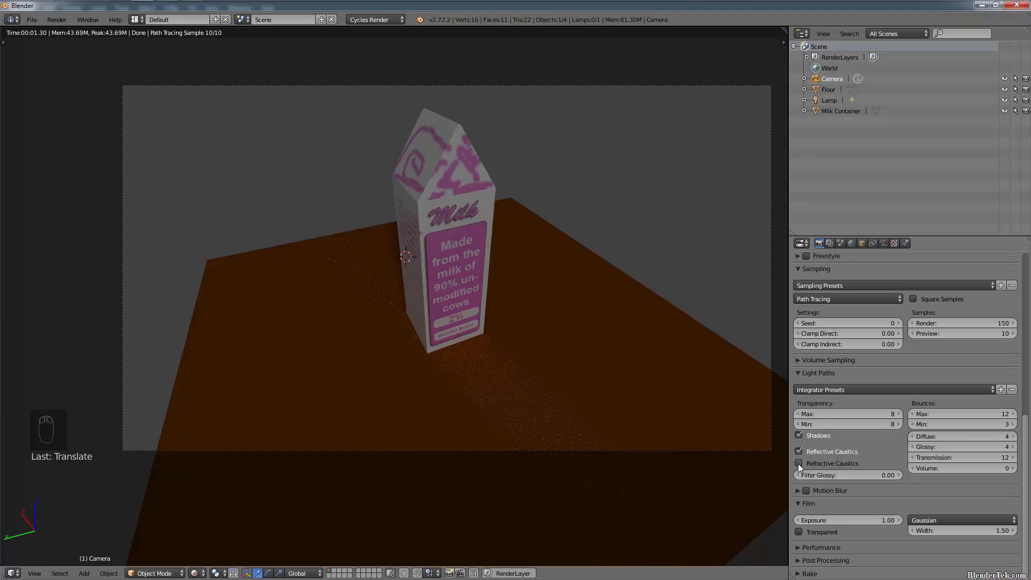
pyautogui.click(798, 463)
pyautogui.click(798, 463)
# - Apply the Full Global Illumination integrator preset and collapse the Light Paths settings
pyautogui.click(843, 390)
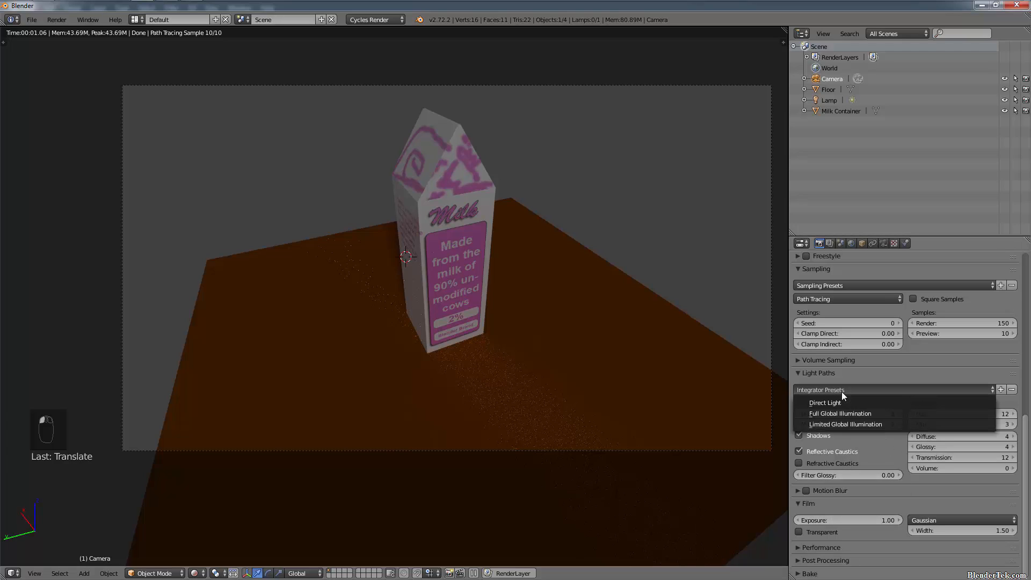
pyautogui.click(855, 414)
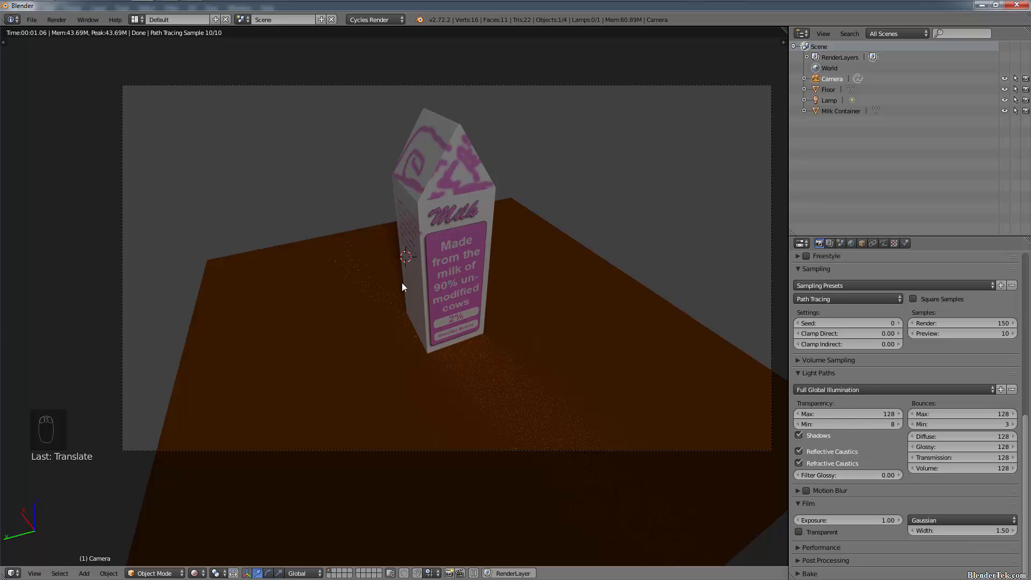
pyautogui.press('KP_0')
pyautogui.press('KP_0')
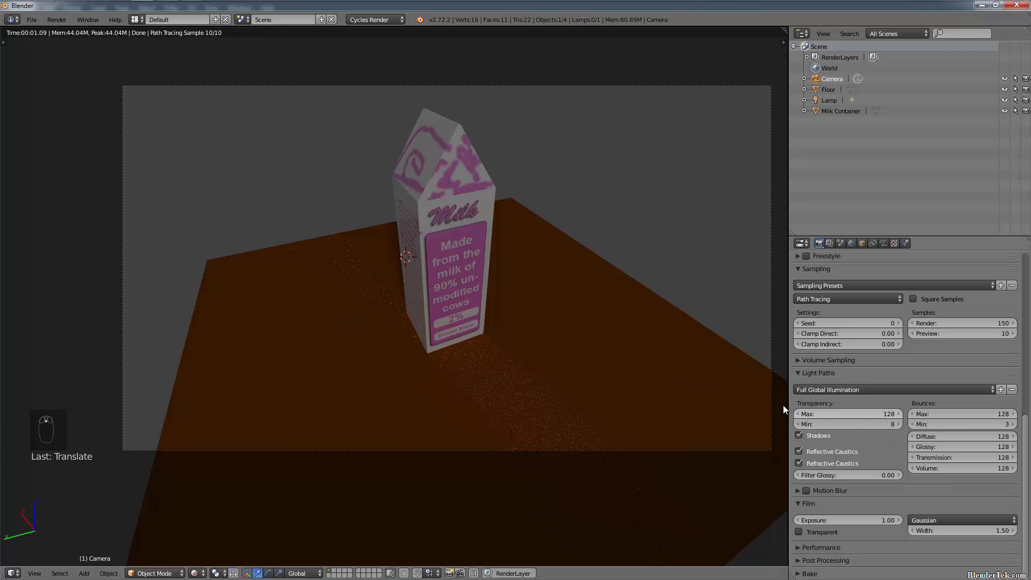
pyautogui.click(817, 391)
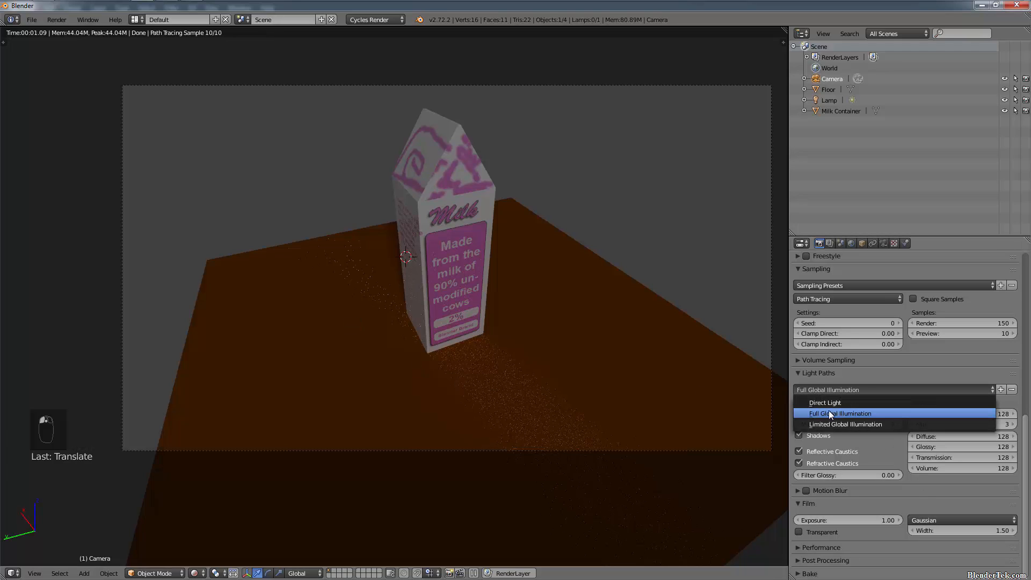
pyautogui.click(876, 373)
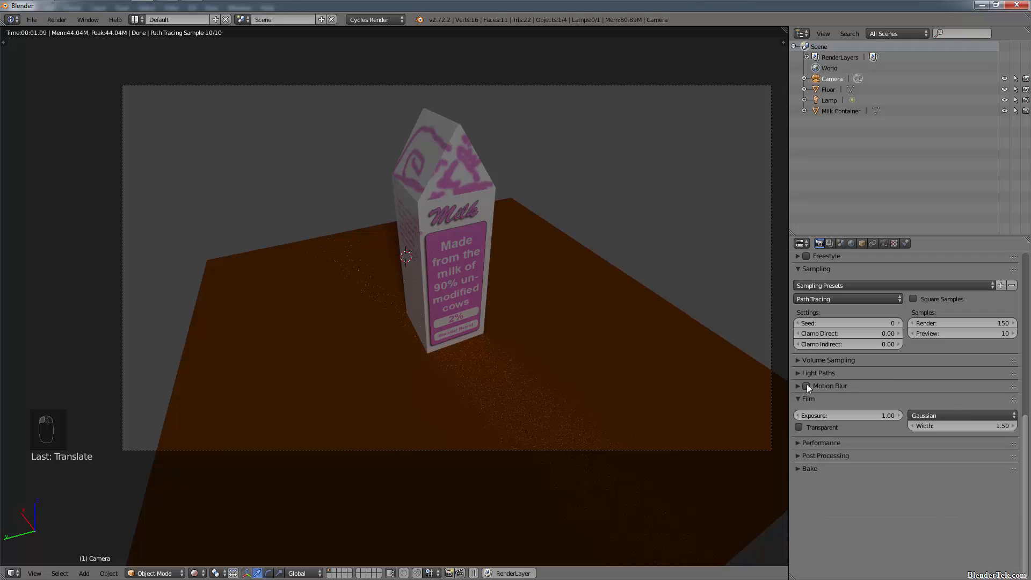
# - Enable Use Spatial Splits, Save Buffers and Persistent Images in the render performance settings
pyautogui.click(807, 386)
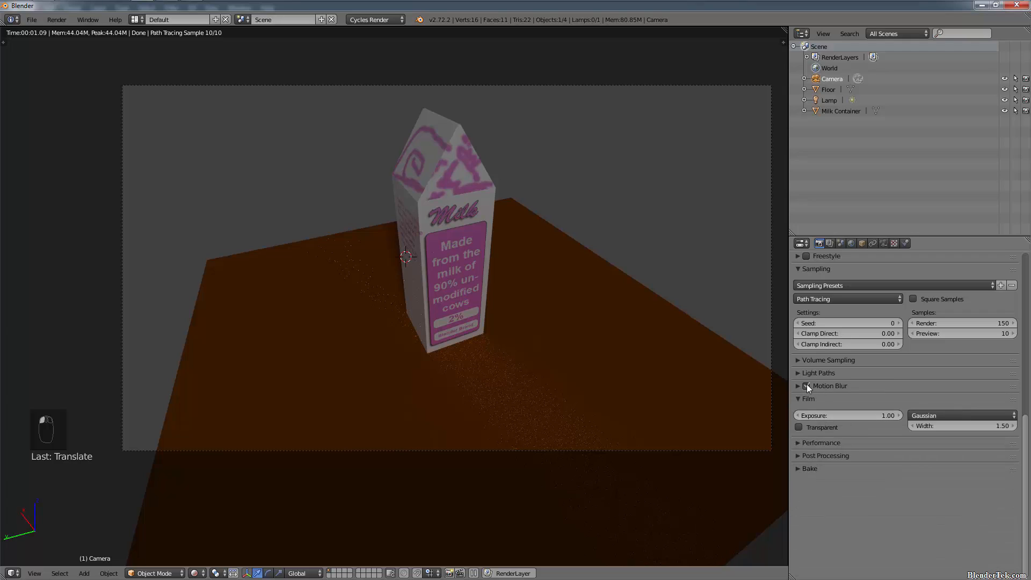
pyautogui.click(800, 445)
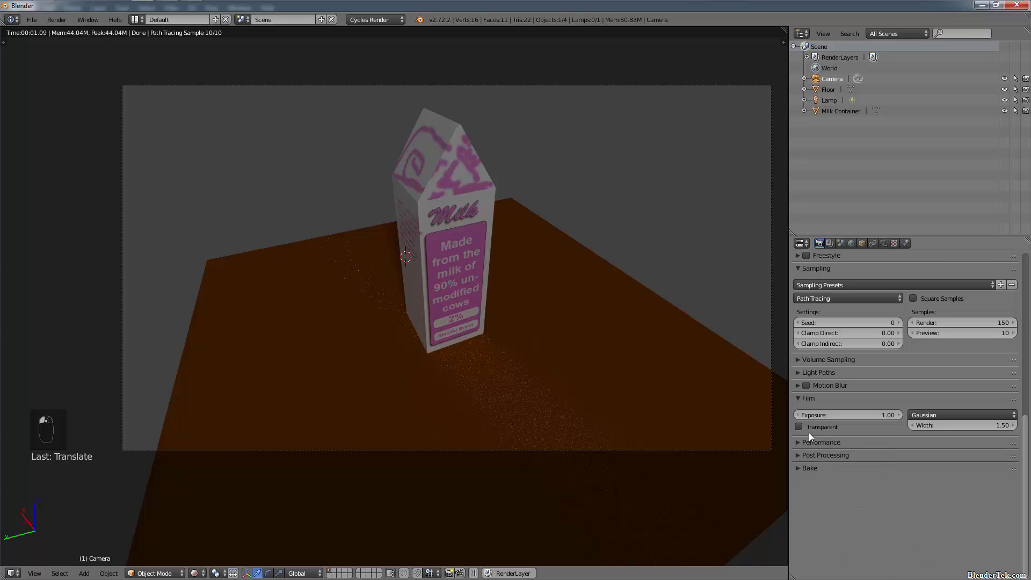
pyautogui.click(802, 442)
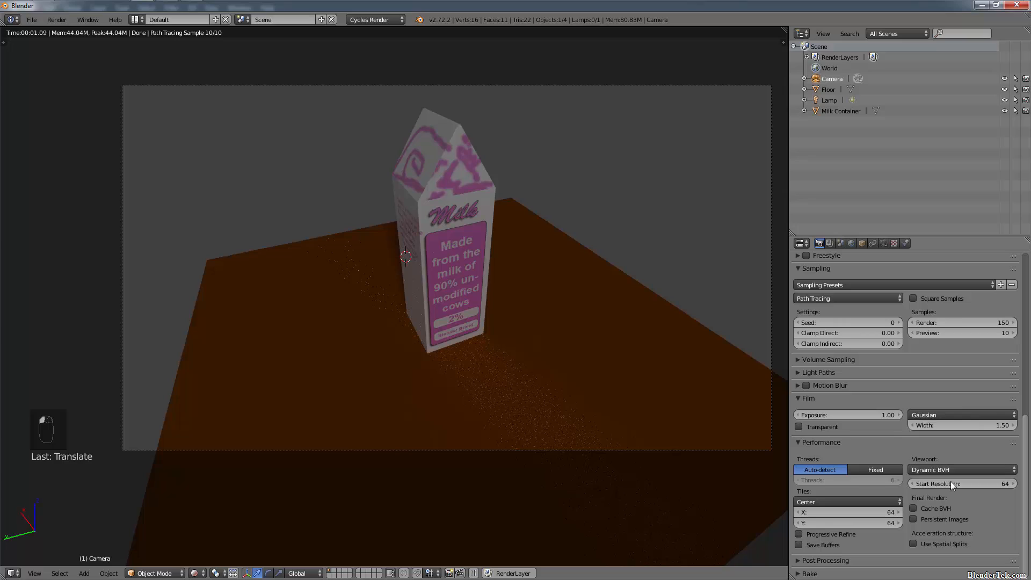
pyautogui.click(947, 545)
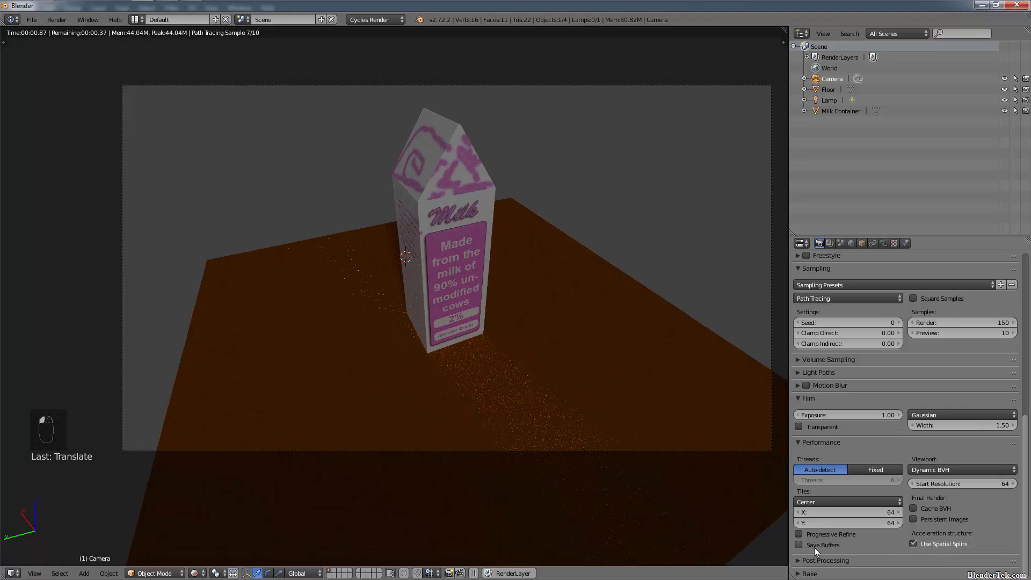
pyautogui.click(814, 546)
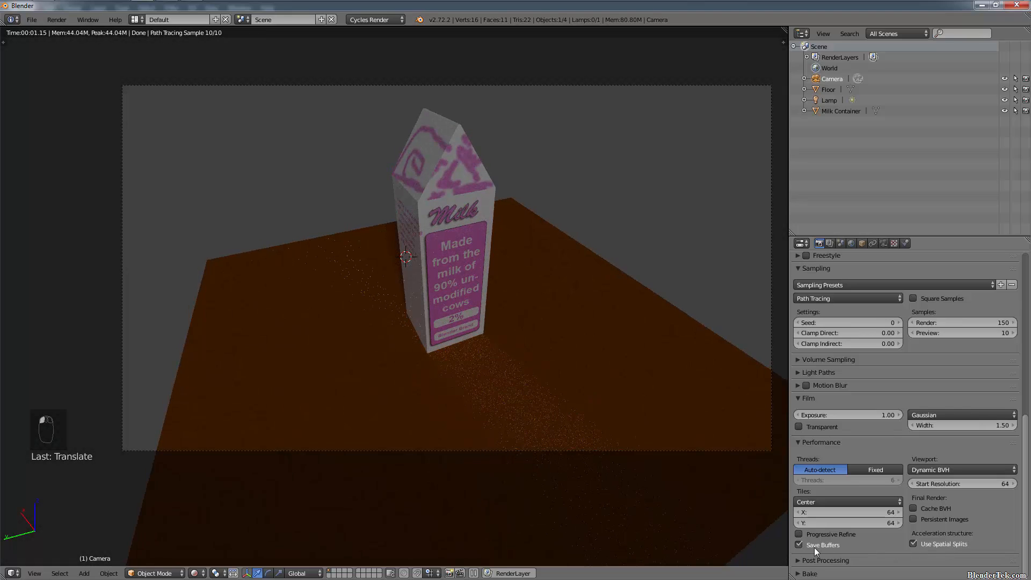
pyautogui.click(917, 518)
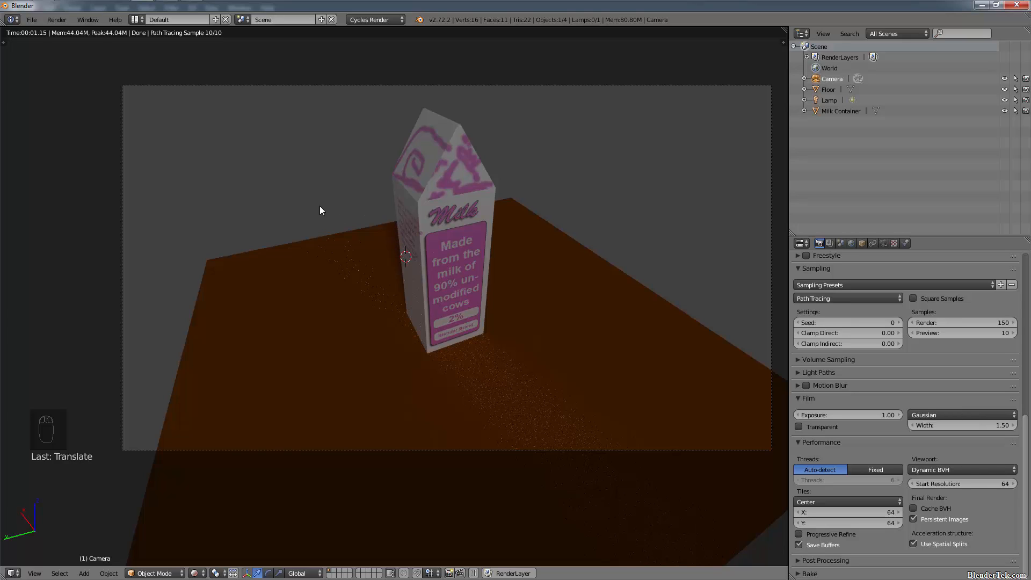
# - Start a test render of the scene using the 64 × 64 tiles and cancel it partway
pyautogui.click(60, 20)
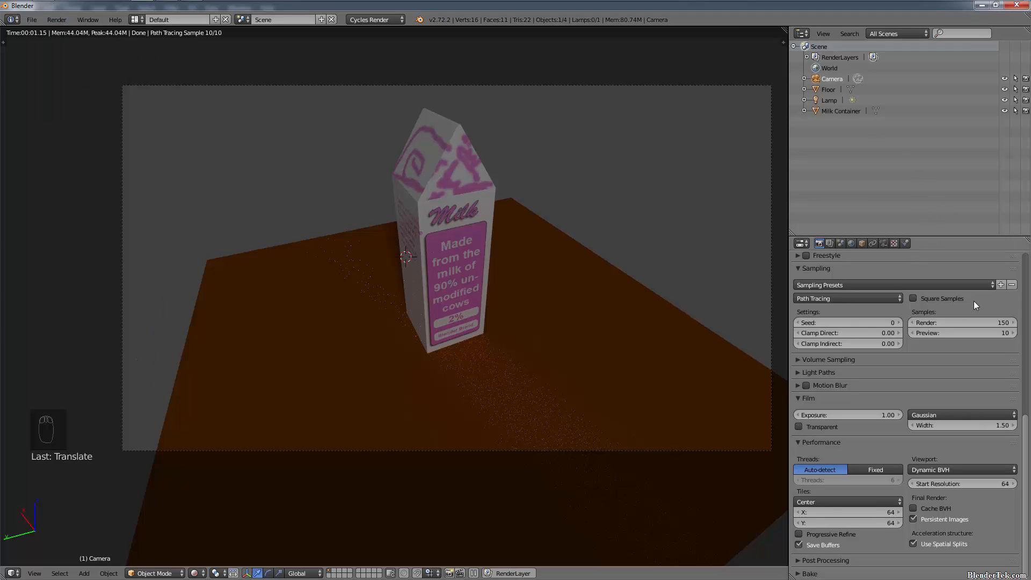
pyautogui.scroll(15, 836, 290)
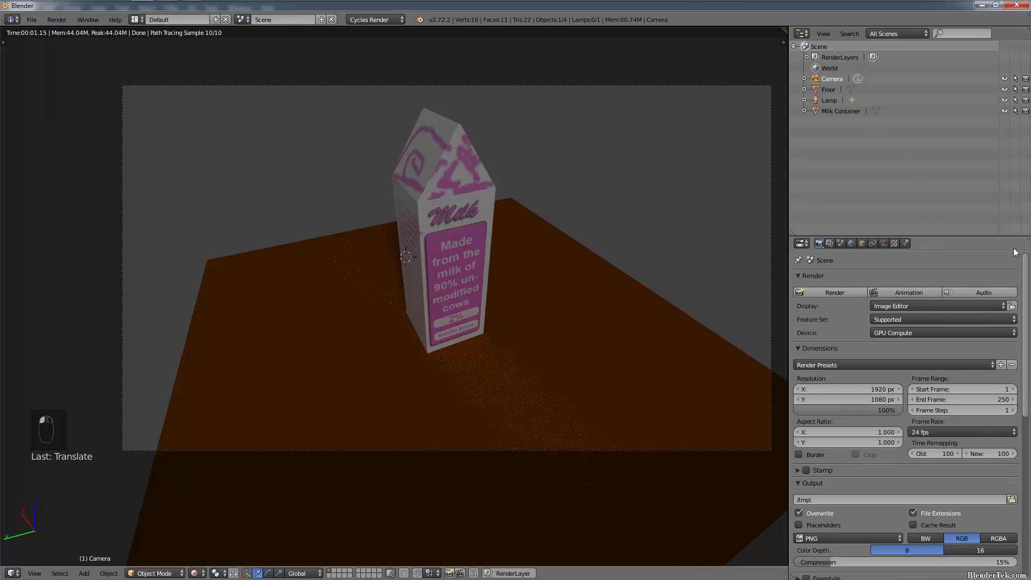
pyautogui.click(836, 292)
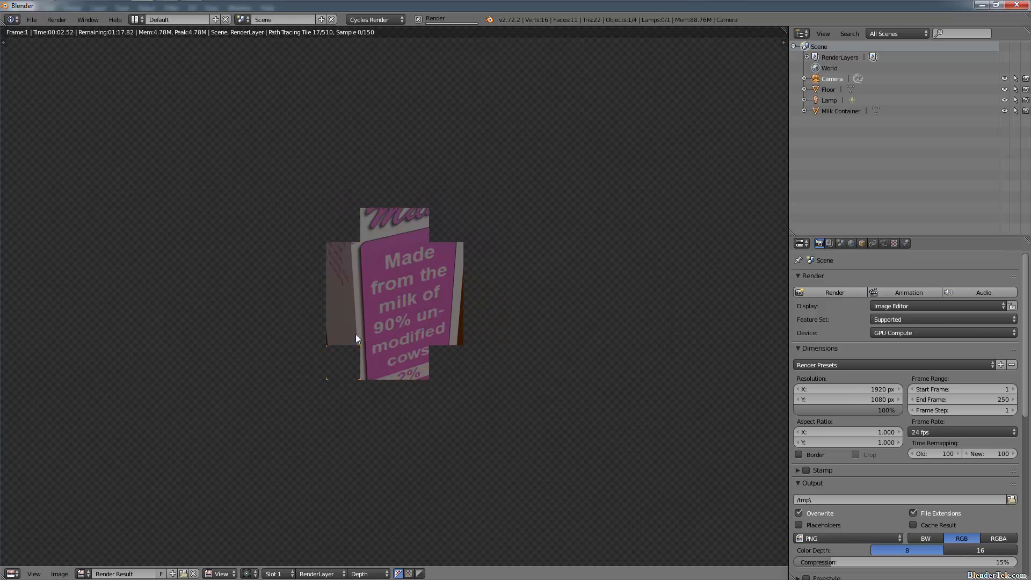
pyautogui.click(419, 19)
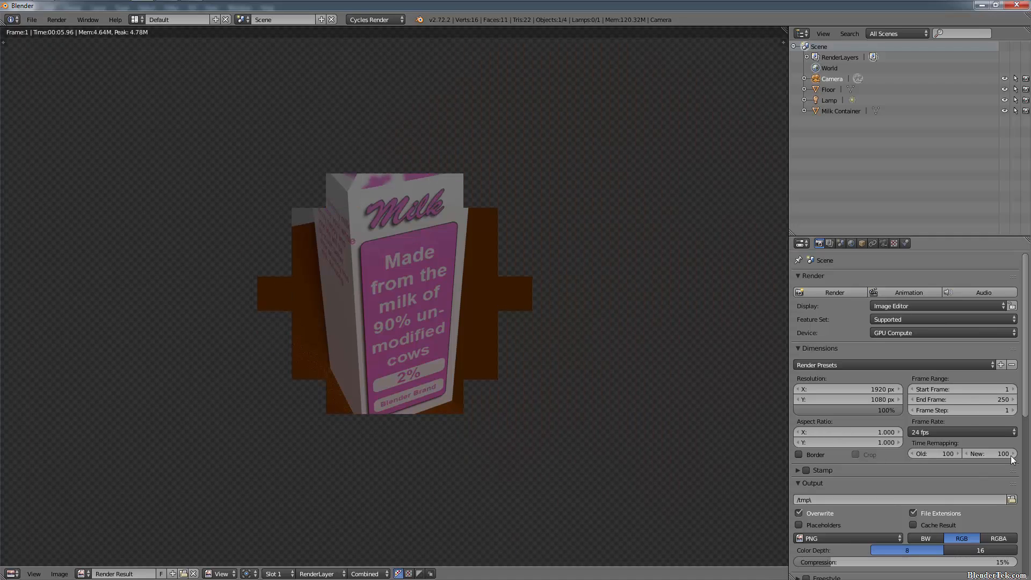
# - Enable Progressive Refine in the performance settings, run a test render and cancel it partway
pyautogui.scroll(-15, 842, 492)
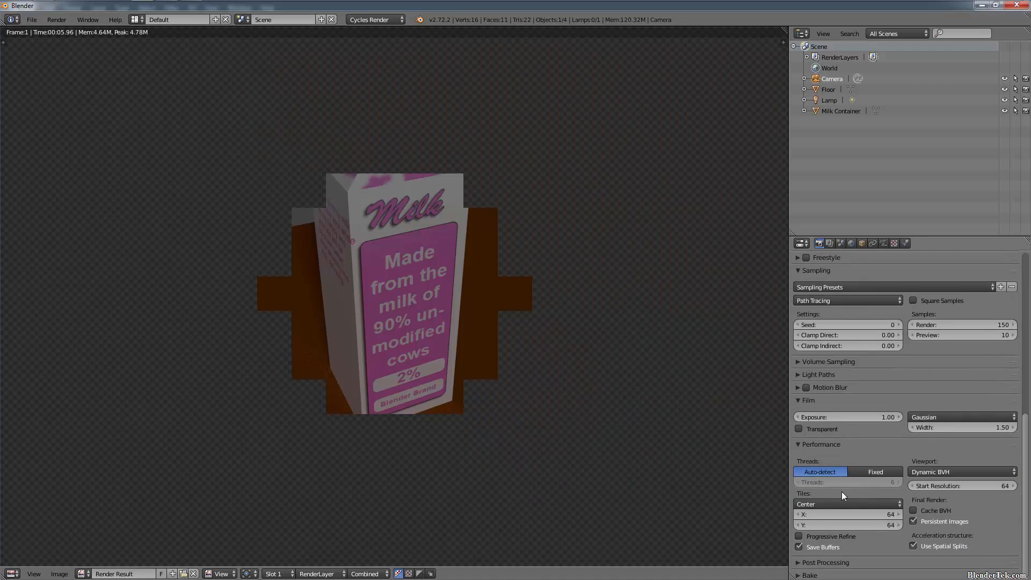
pyautogui.click(828, 537)
pyautogui.moveTo(1024, 465); pyautogui.dragTo(1022, 288)
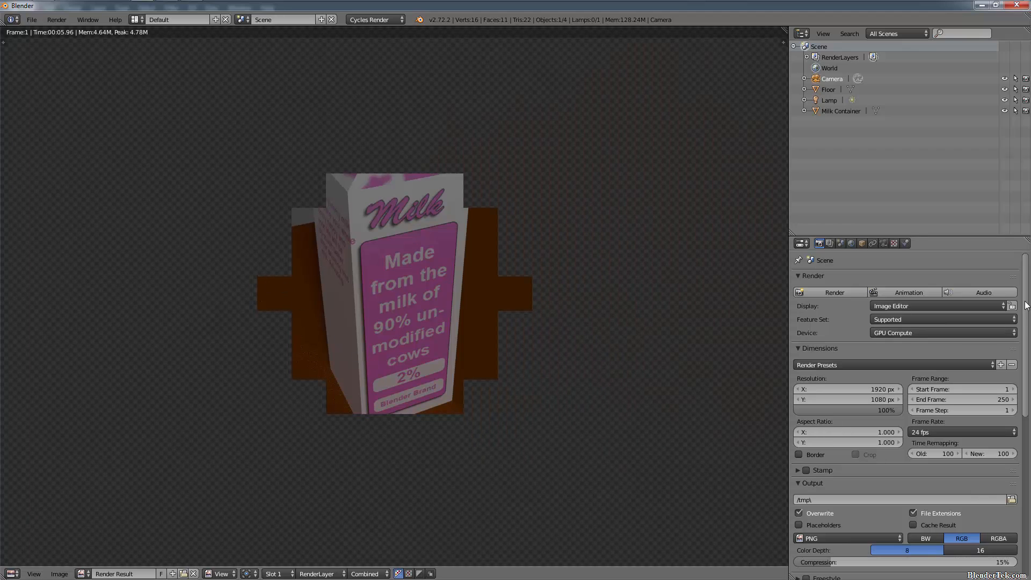
pyautogui.scroll(-10, 940, 331)
pyautogui.scroll(-2, 966, 376)
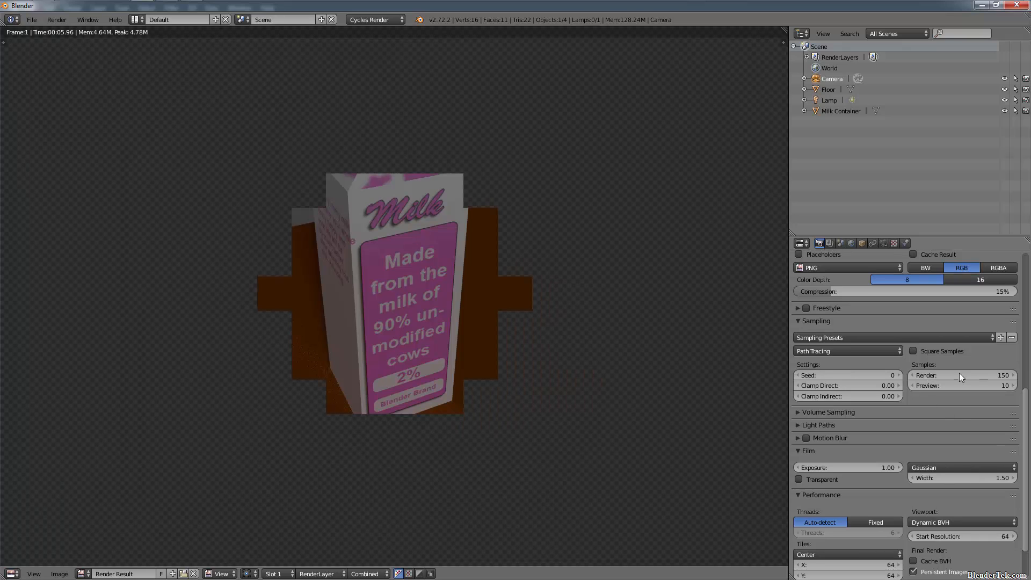
pyautogui.scroll(10, 999, 419)
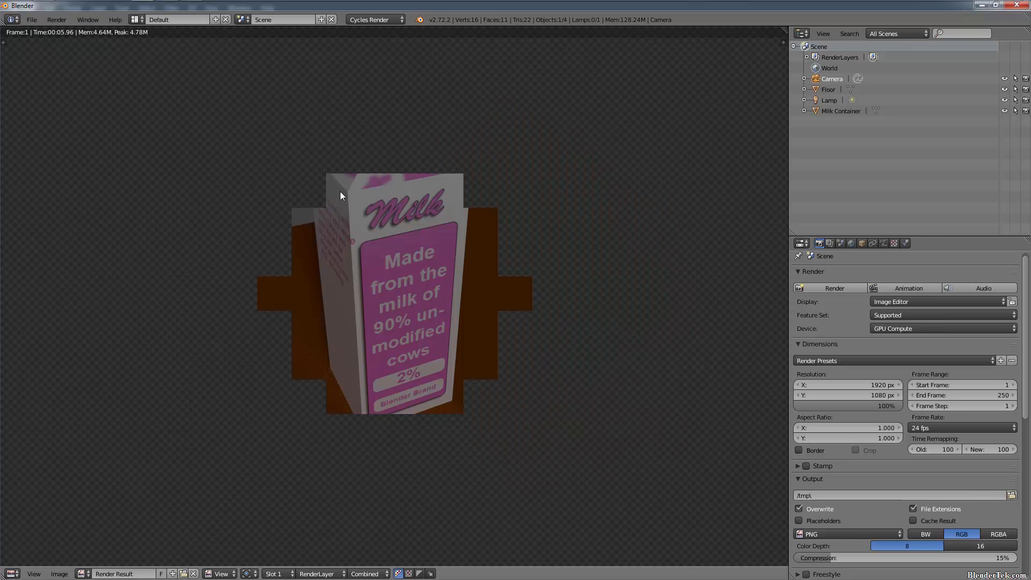
pyautogui.click(845, 290)
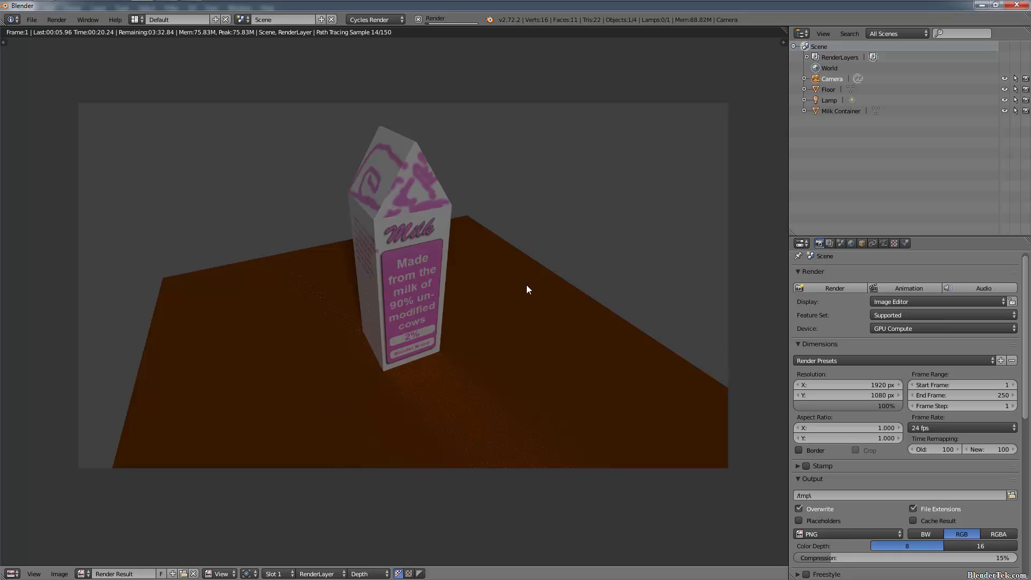
pyautogui.click(417, 19)
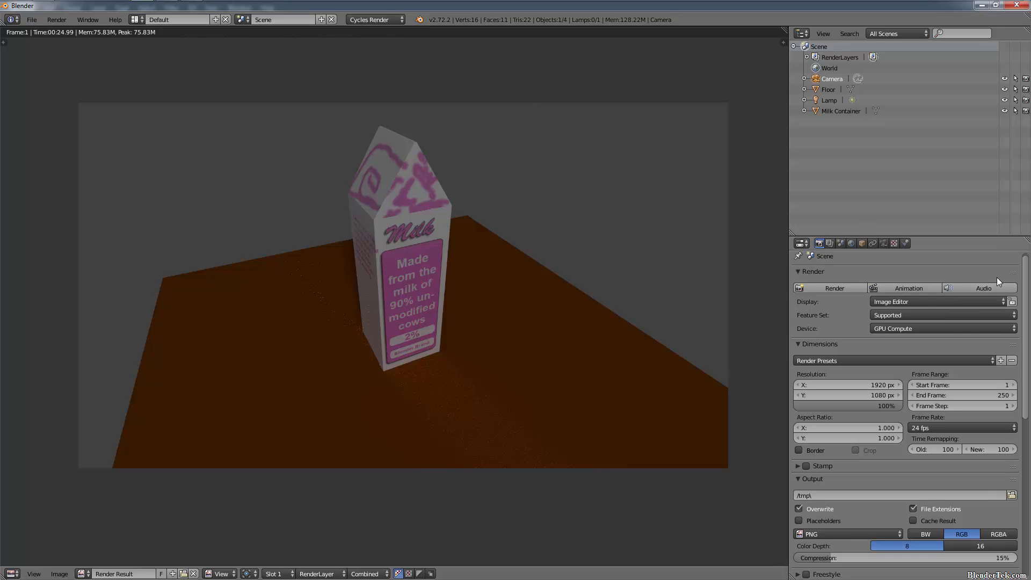
# - Disable Progressive Refine and set the render tile size to 32 in both X and Y
pyautogui.scroll(-10, 997, 277)
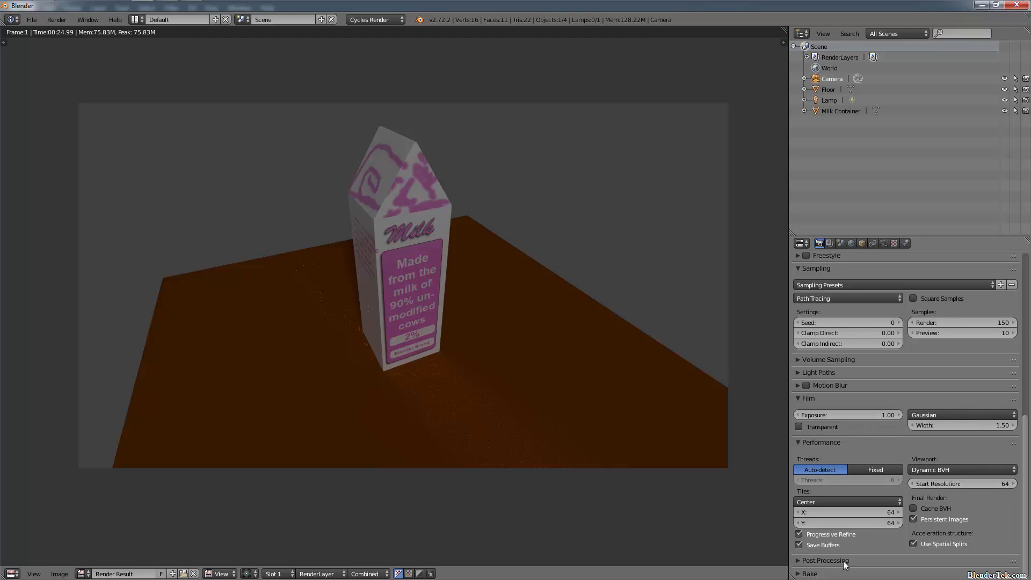
pyautogui.click(875, 513)
pyautogui.write('32')
pyautogui.press('Return')
pyautogui.click(878, 524)
pyautogui.write('32')
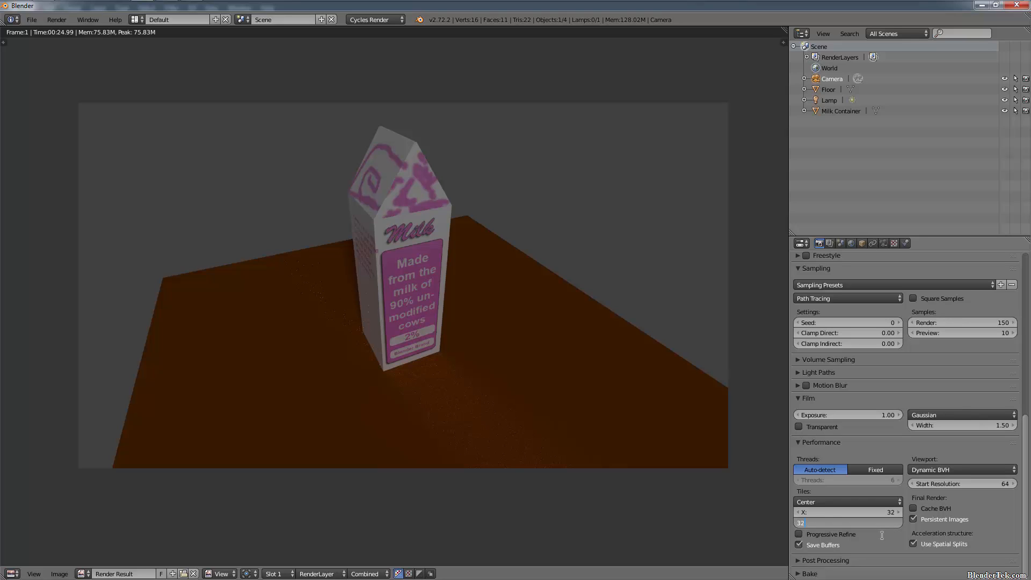
pyautogui.press('Return')
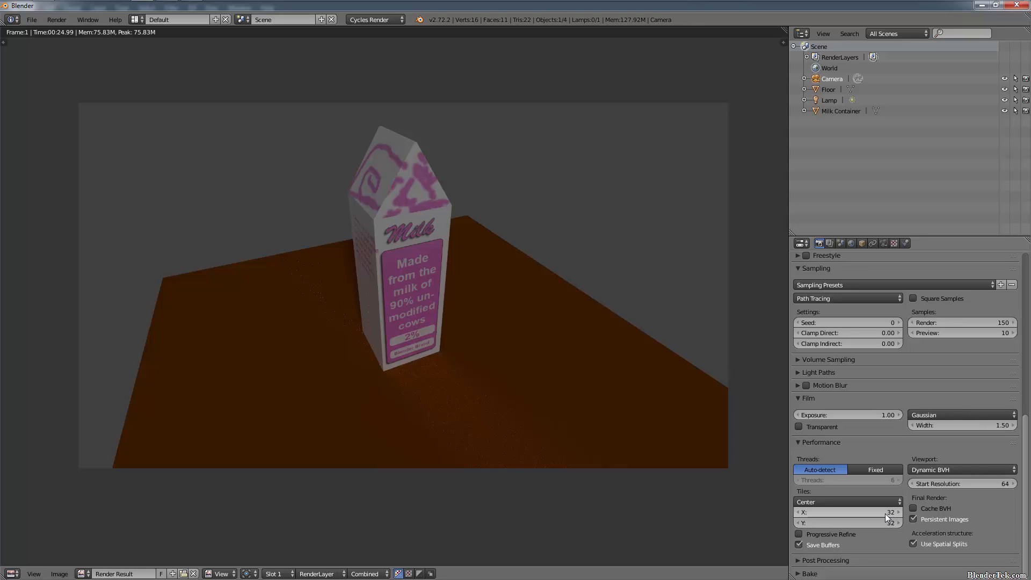
# - Set the render tile size to 256 in both X and Y and render the scene
pyautogui.click(881, 515)
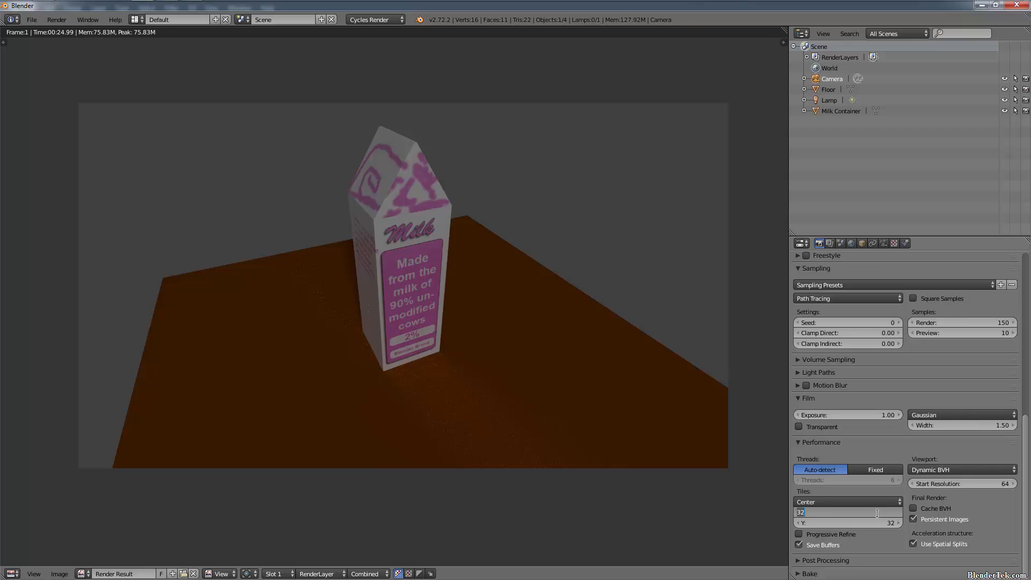
pyautogui.write('256')
pyautogui.press('Tab')
pyautogui.write('256')
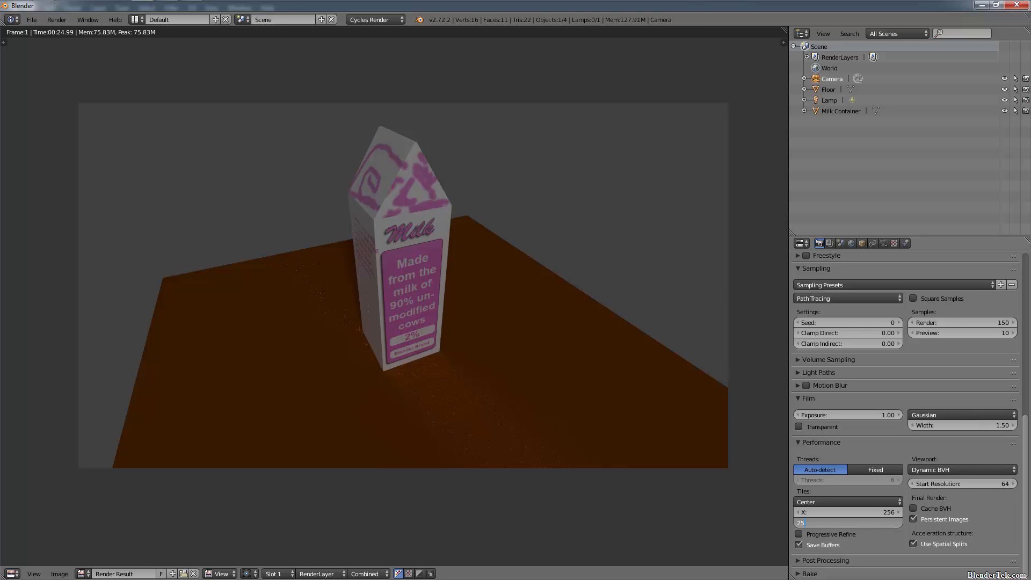
pyautogui.press('Return')
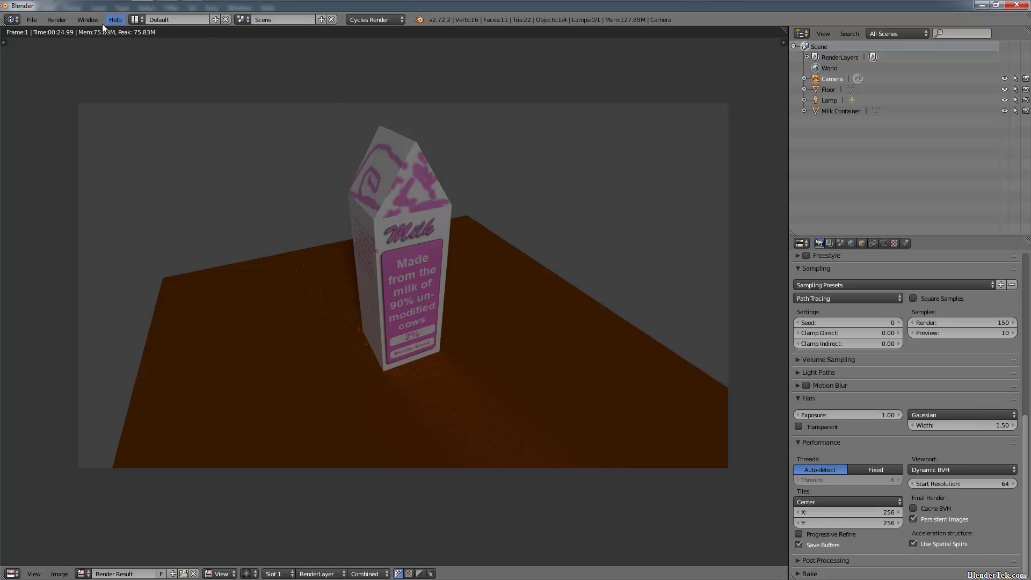
pyautogui.click(81, 20)
pyautogui.click(61, 32)
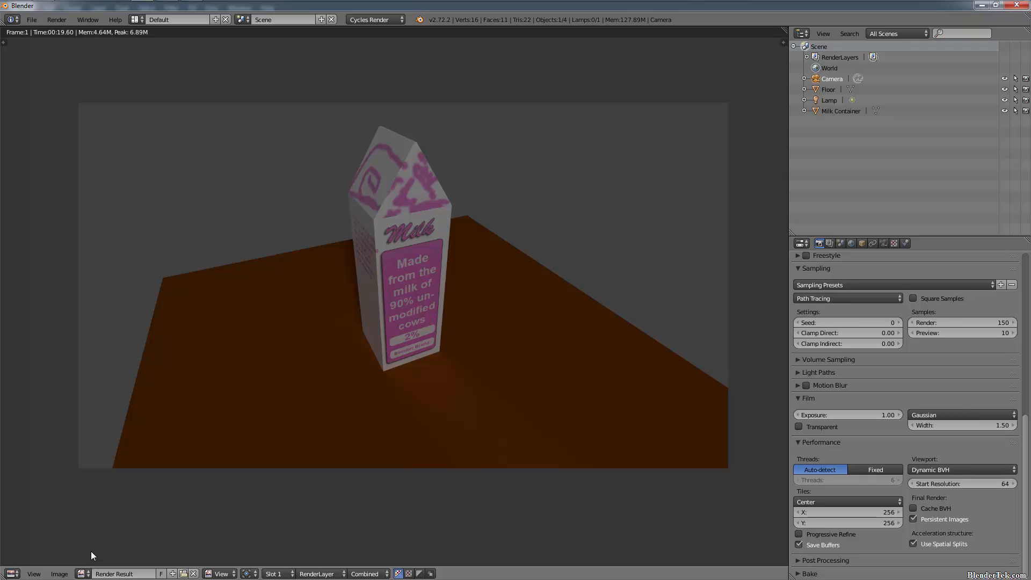
# - Save the finished render to the Desktop as a PNG image named milkcontainer
pyautogui.click(60, 574)
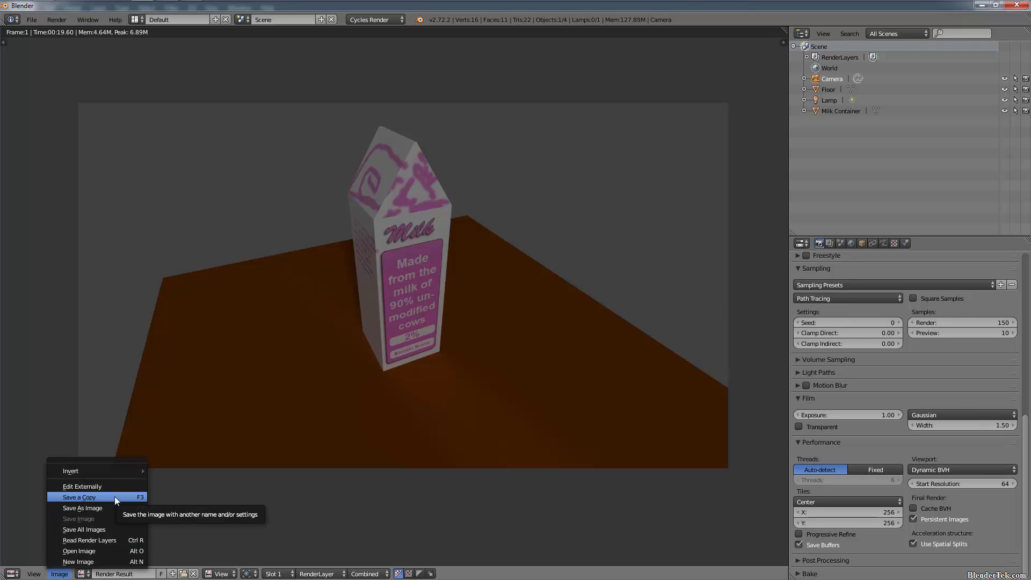
pyautogui.click(95, 510)
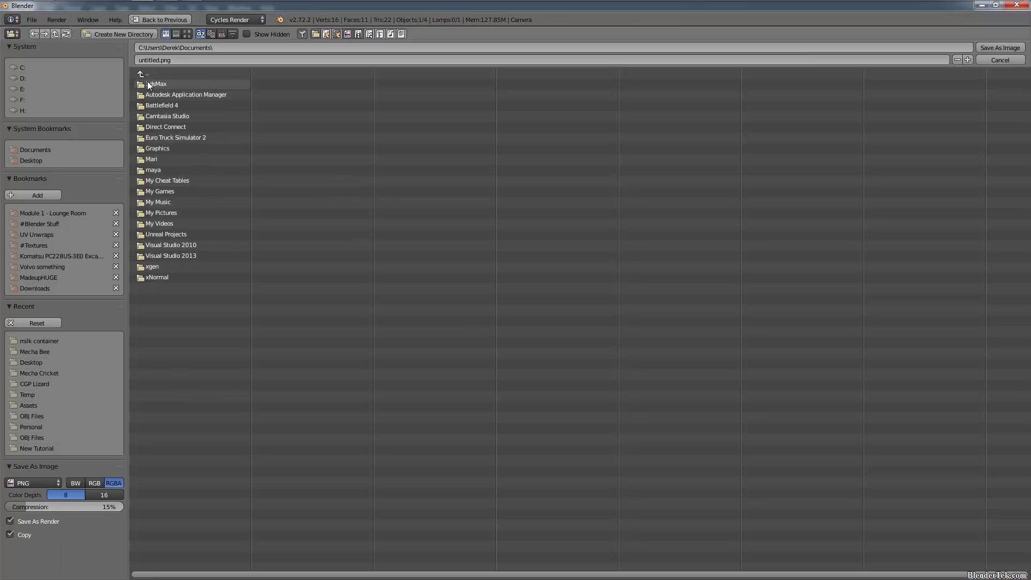
pyautogui.click(29, 160)
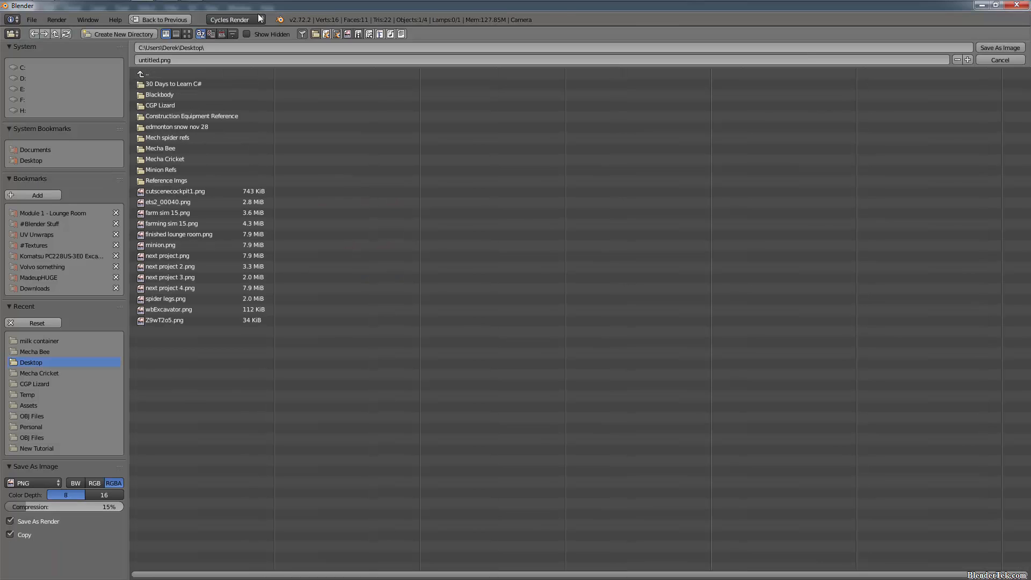
pyautogui.click(155, 59)
pyautogui.click(156, 60)
pyautogui.hotkey('ctrl', 'BackSpace')
pyautogui.press('BackSpace')
pyautogui.write('milkcontainer')
pyautogui.press('Return')
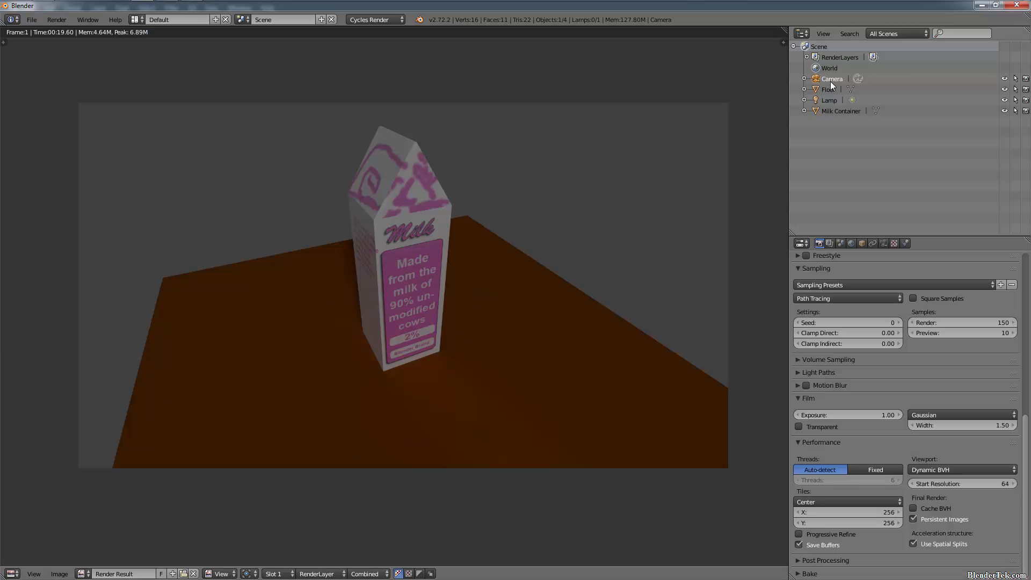
# - Minimize the open windows, open milkcontainer.png from the desktop to inspect it at actual size, and close the viewer
pyautogui.click(980, 8)
pyautogui.click(979, 8)
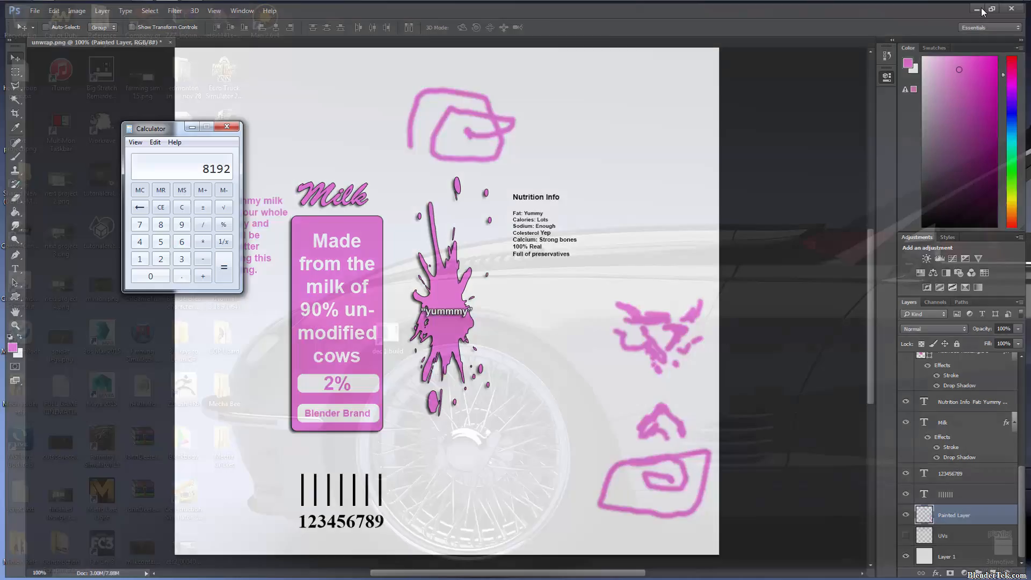
pyautogui.moveTo(176, 129); pyautogui.dragTo(592, 150)
pyautogui.click(210, 192)
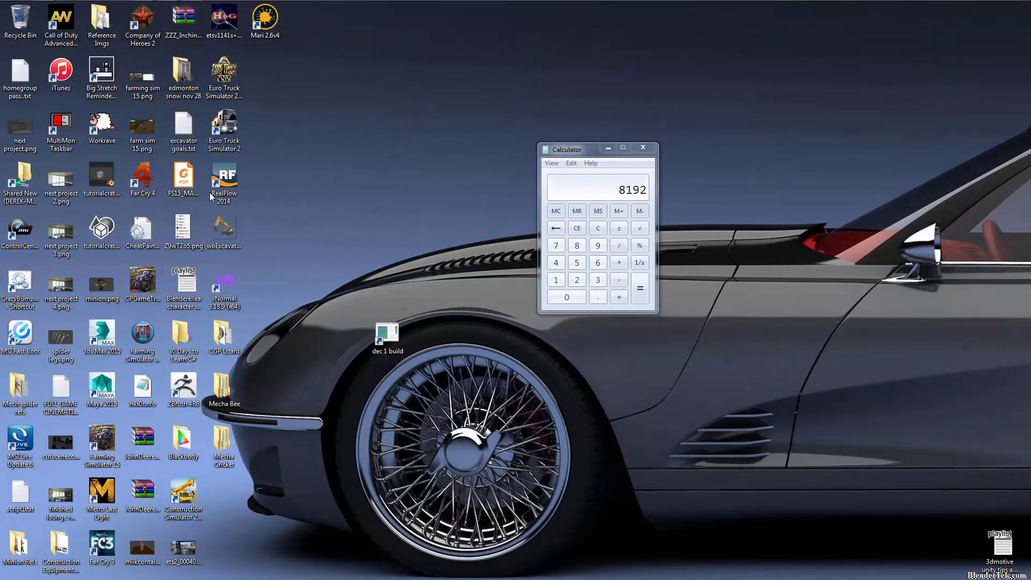
pyautogui.write('milk')
pyautogui.press('Return')
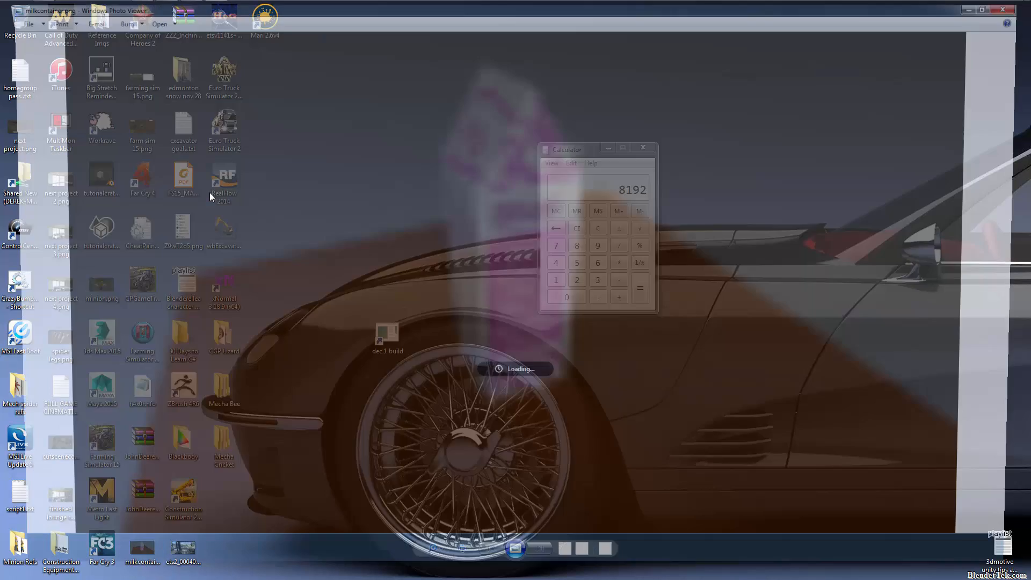
pyautogui.click(459, 567)
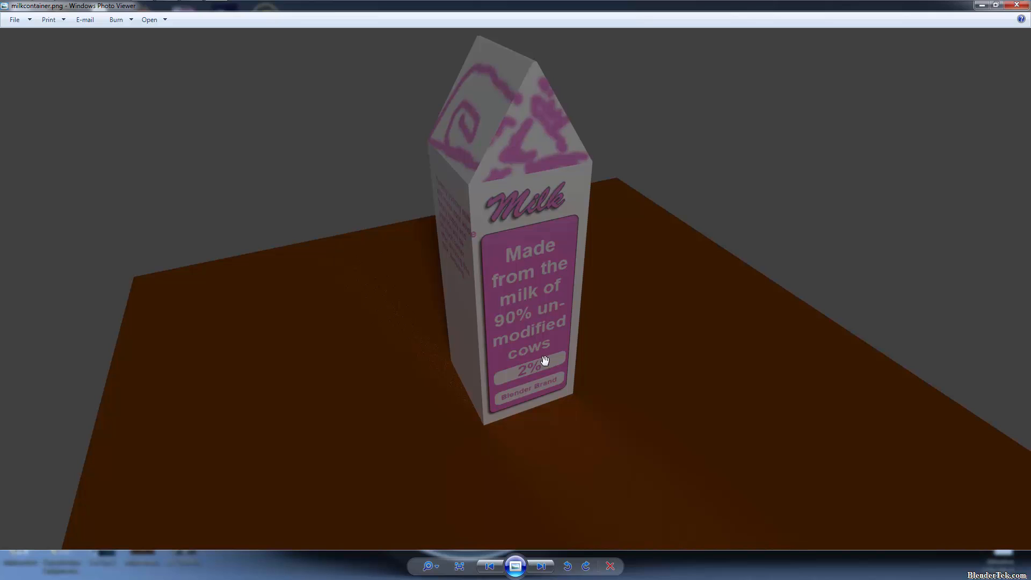
pyautogui.click(1012, 8)
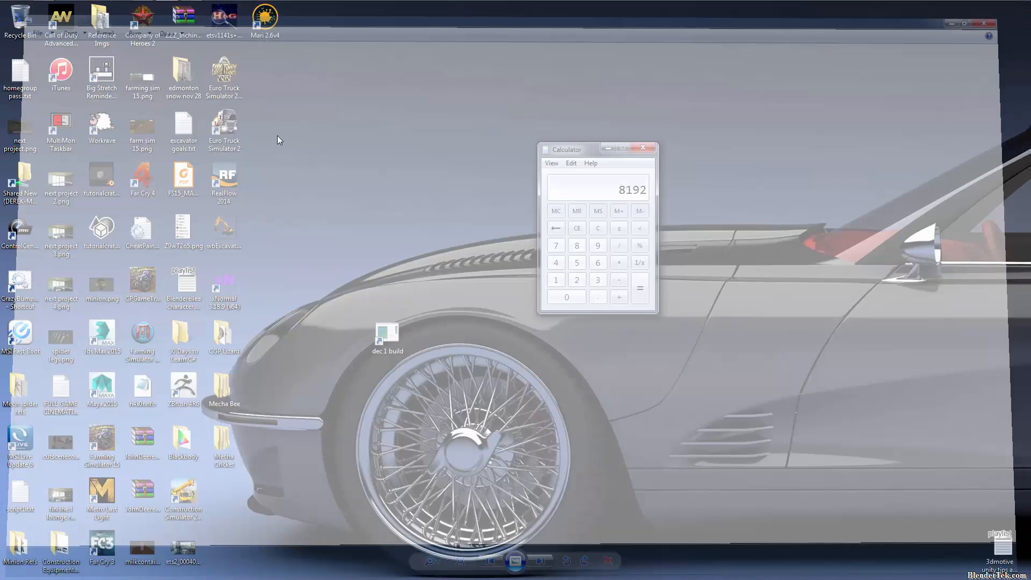
# - Switch to Photoshop, make the UVs layer of unwrap.png visible over the carton artwork, and return to Blender
pyautogui.click(189, 7)
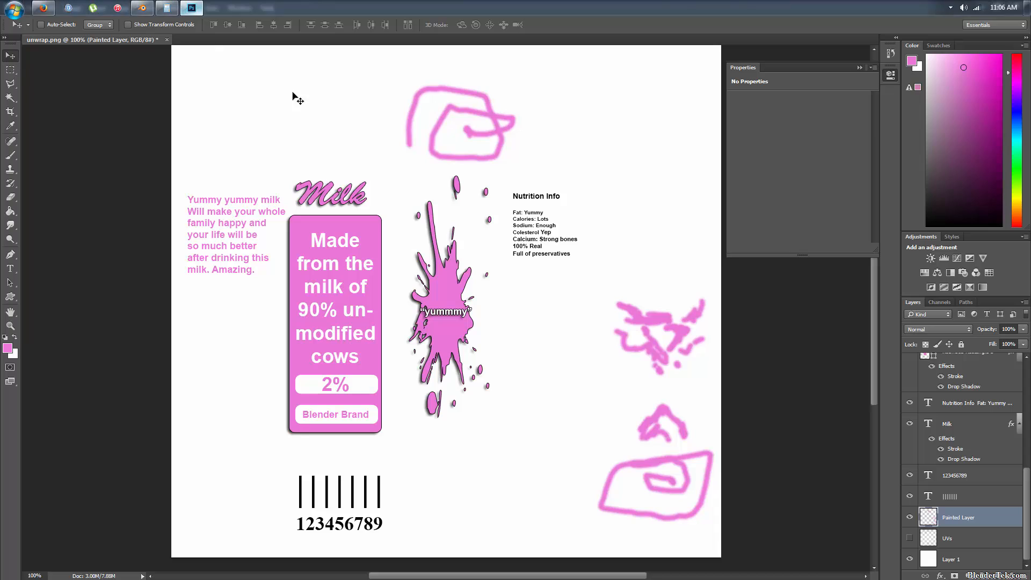
pyautogui.click(909, 537)
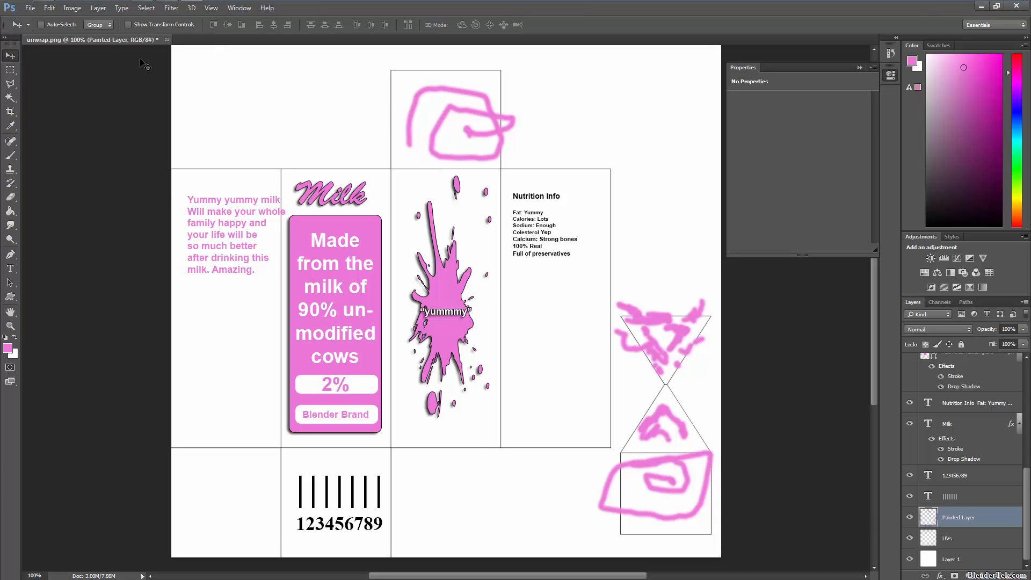
pyautogui.click(150, 6)
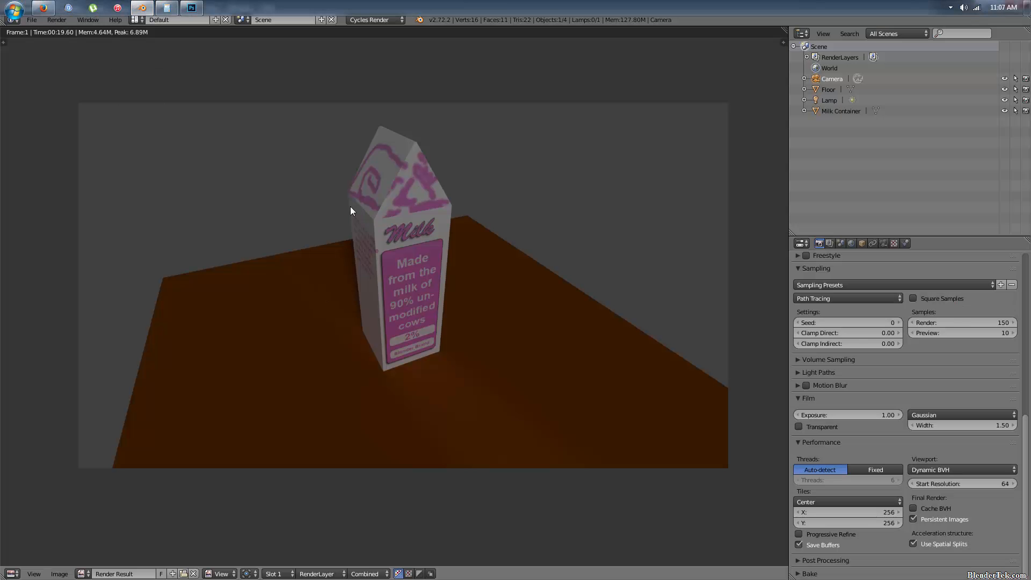